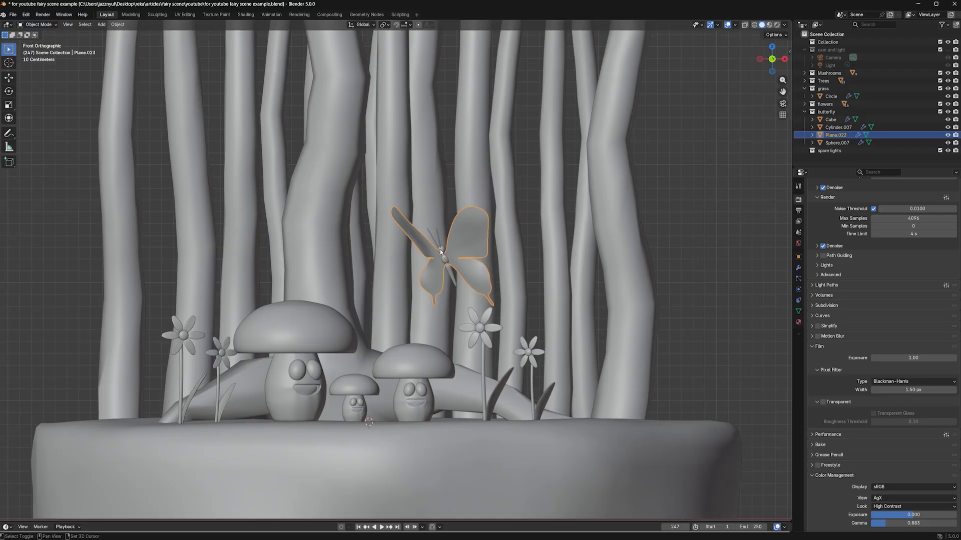
# Step: Select all four parts of the butterfly and rotate it slightly about the global Z axis
pyautogui.keyDown('shift'); pyautogui.click(441, 250); pyautogui.keyUp('shift')
pyautogui.keyDown('shift'); pyautogui.click(439, 240); pyautogui.keyUp('shift')
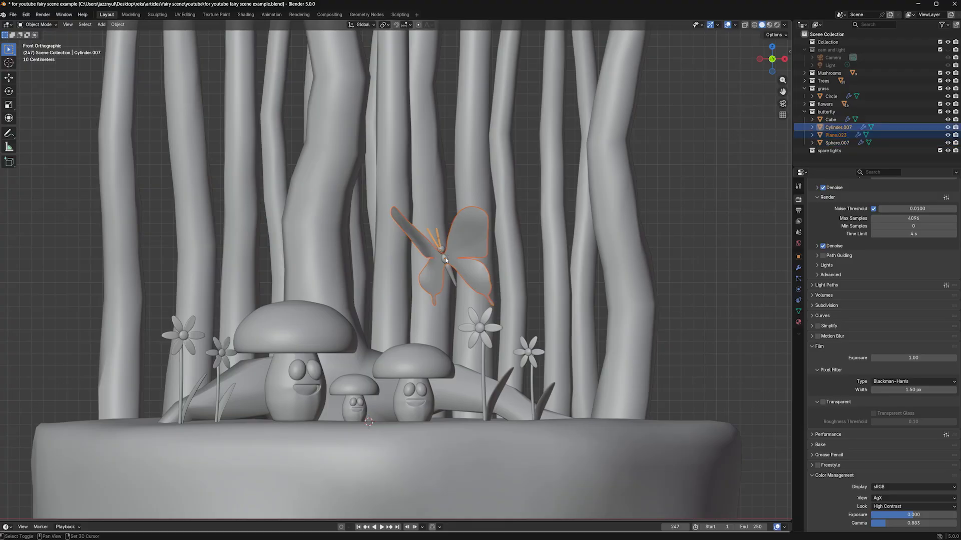
pyautogui.keyDown('shift'); pyautogui.click(446, 262); pyautogui.keyUp('shift')
pyautogui.keyDown('shift'); pyautogui.click(440, 250); pyautogui.keyUp('shift')
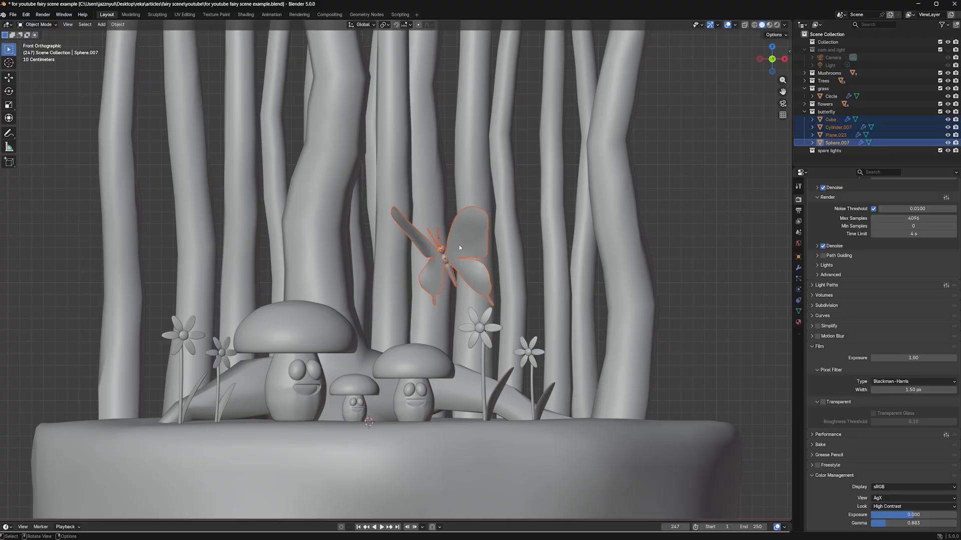
pyautogui.press('r')
pyautogui.press('z')
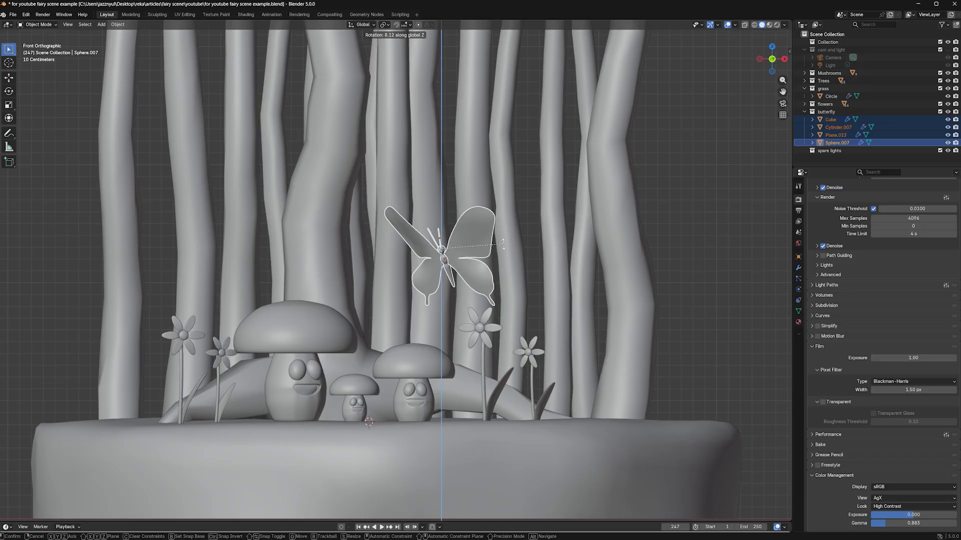
pyautogui.click(519, 250)
# Step: Select the centre, petals, stem and leaf of the flower below the butterfly and move it about 0.19 m along Y
pyautogui.click(479, 329)
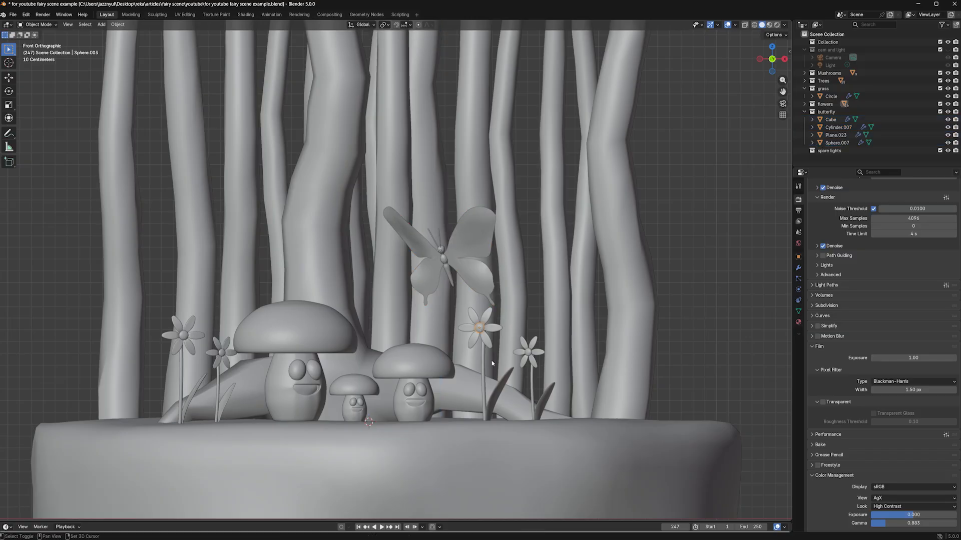
pyautogui.keyDown('shift'); pyautogui.click(484, 343); pyautogui.keyUp('shift')
pyautogui.keyDown('shift'); pyautogui.click(483, 355); pyautogui.keyUp('shift')
pyautogui.keyDown('shift'); pyautogui.click(497, 392); pyautogui.keyUp('shift')
pyautogui.press('KP_7')
pyautogui.press('g')
pyautogui.press('y')
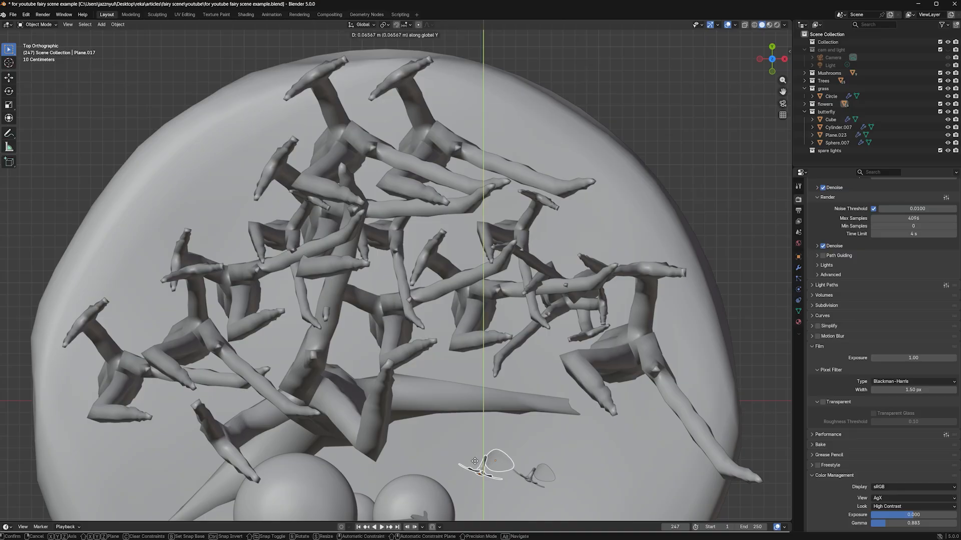
pyautogui.click(499, 451)
# Step: Rotate the selected flower about 12.8° around Z and move it about -0.087 m along X
pyautogui.press('r')
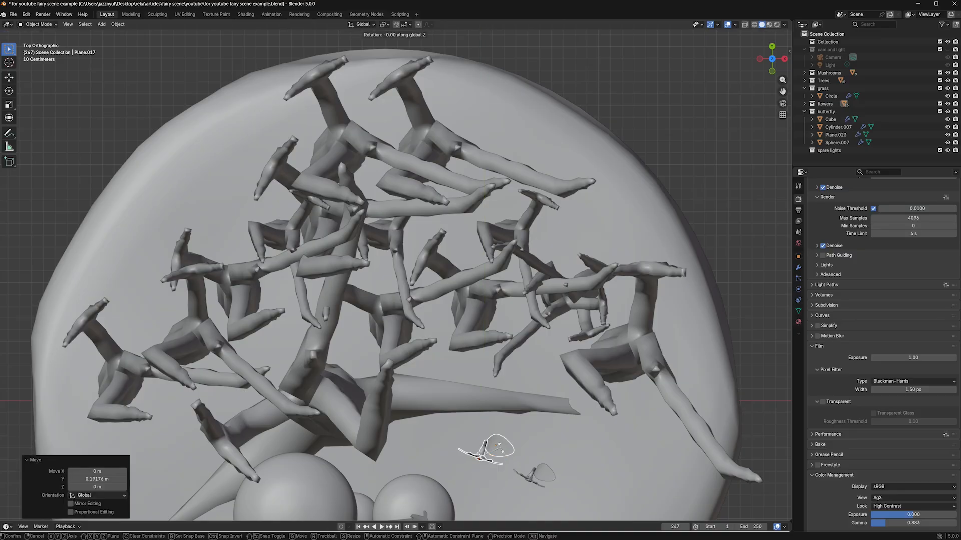
pyautogui.click(504, 455)
pyautogui.press('g')
pyautogui.press('x')
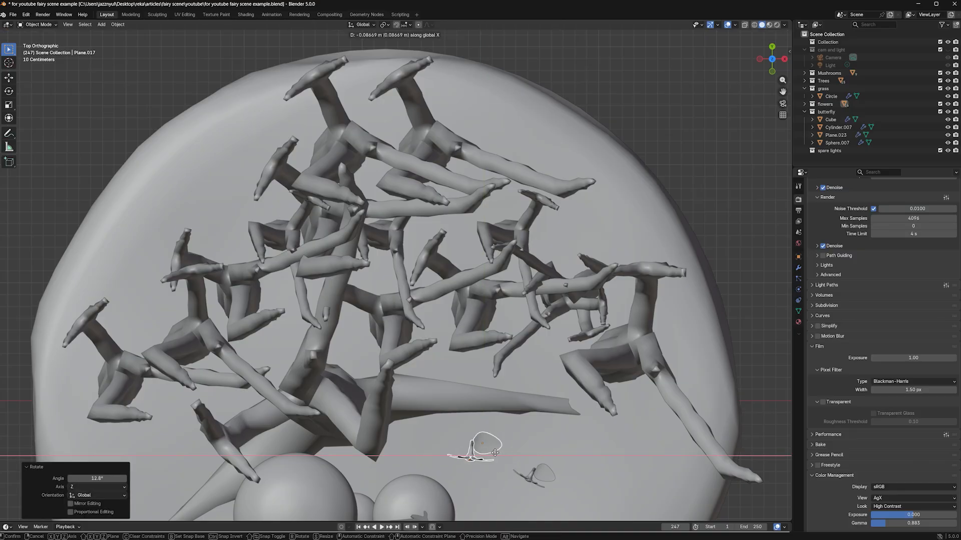
pyautogui.click(530, 408)
pyautogui.press('KP_1')
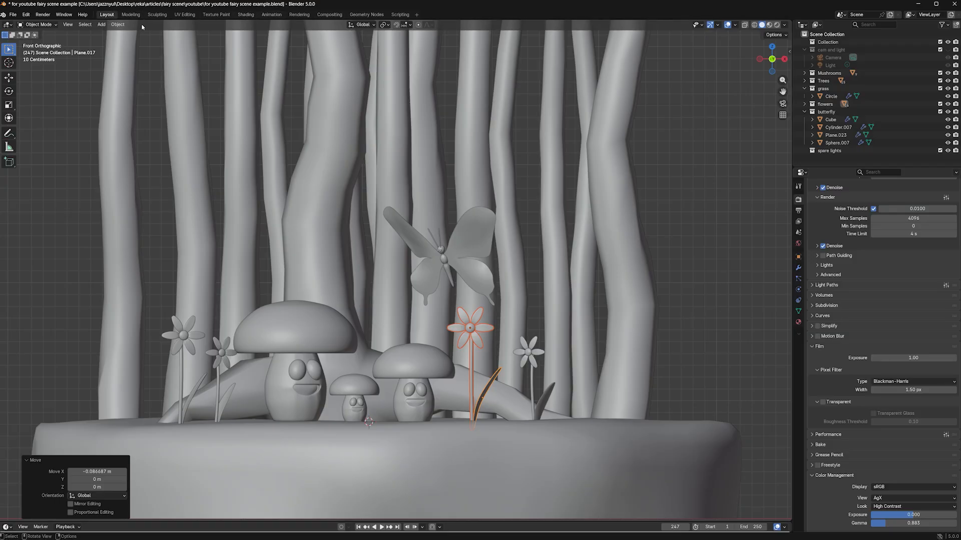
# Step: In the Shading workspace, set the roughness of the butterfly's wing and body materials to 1.000
pyautogui.click(246, 14)
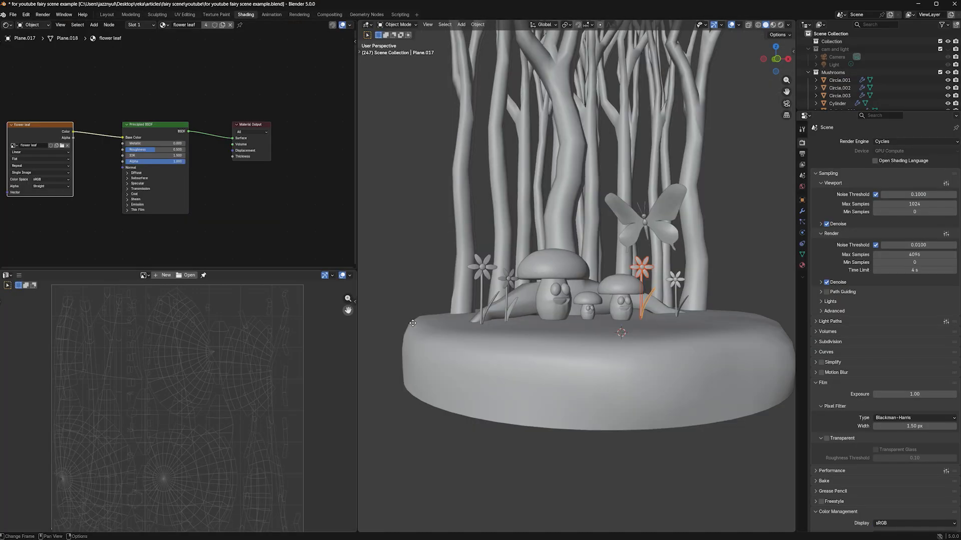
pyautogui.click(652, 218)
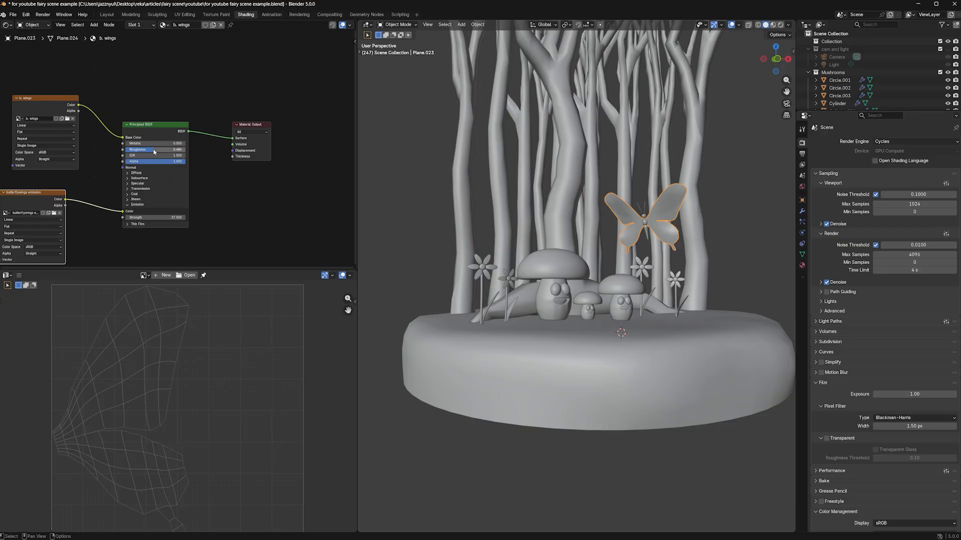
pyautogui.moveTo(154, 151); pyautogui.dragTo(583, 218)
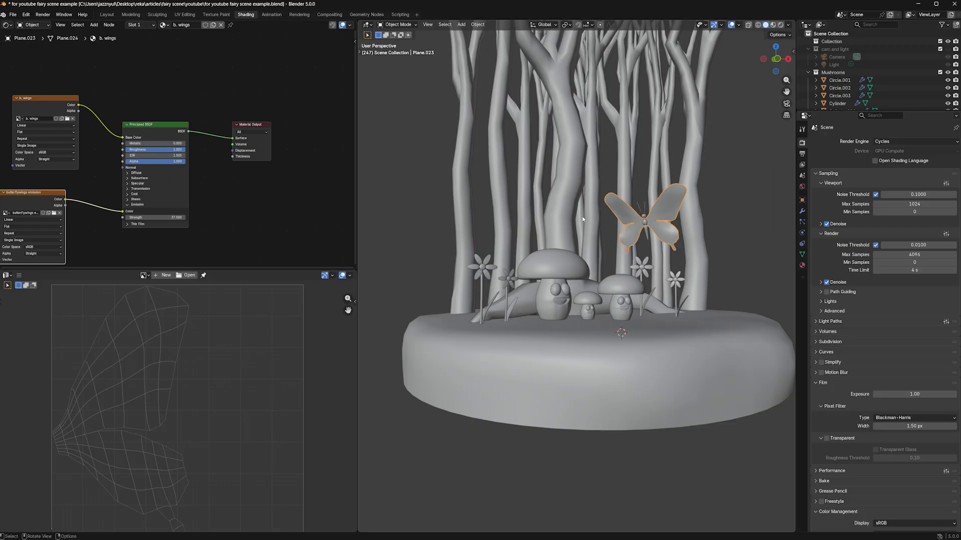
pyautogui.click(644, 224)
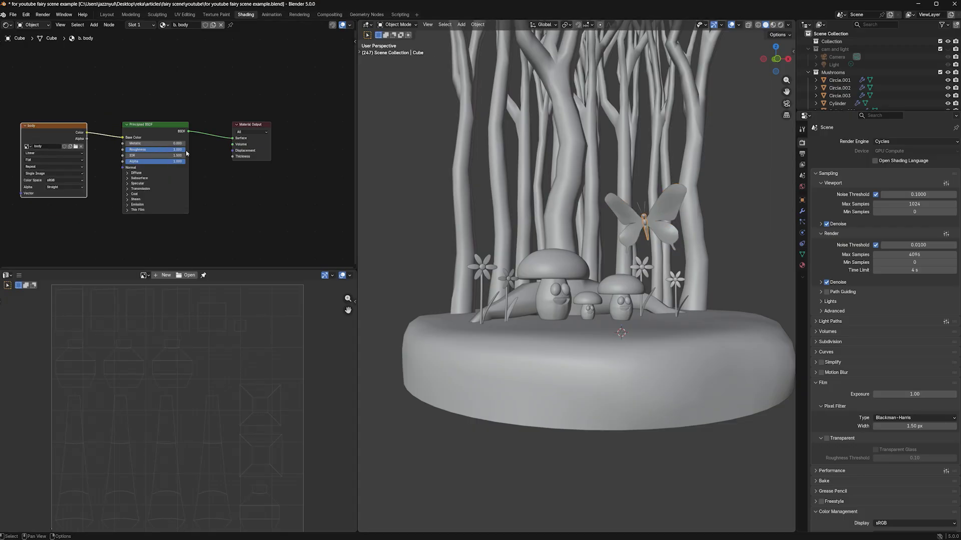
# Step: Set the flower petals material's roughness to 1.000 and check the petals of the other flowers
pyautogui.click(642, 268)
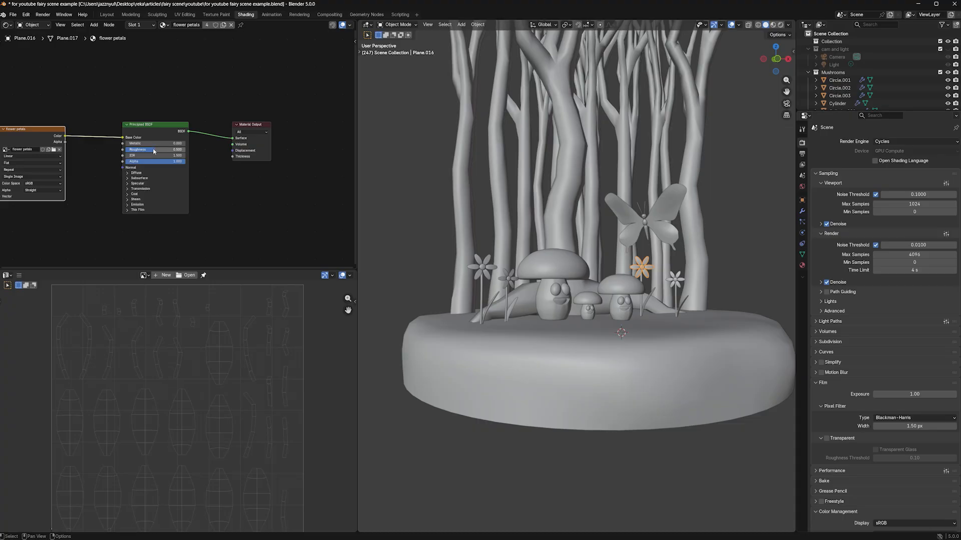
pyautogui.moveTo(154, 152); pyautogui.dragTo(608, 282)
pyautogui.click(674, 282)
pyautogui.click(484, 266)
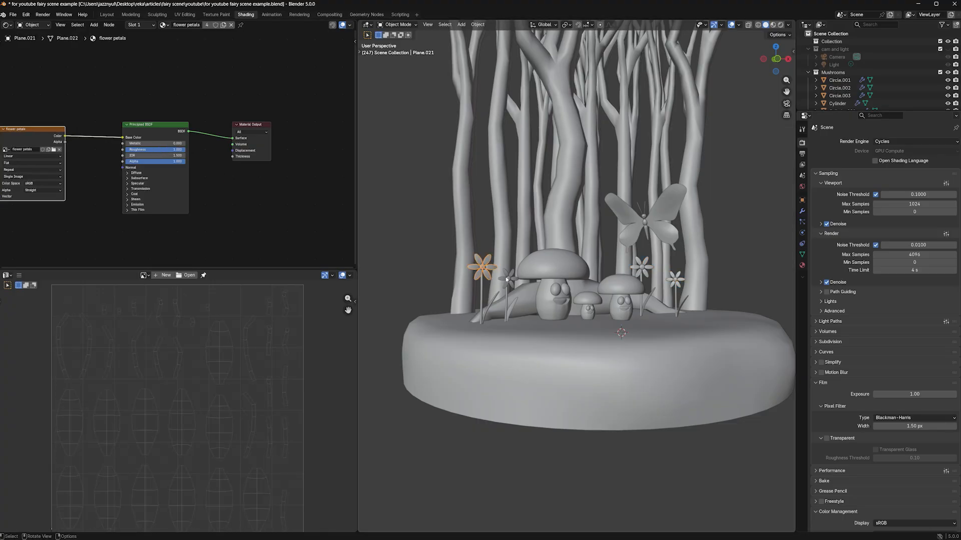
pyautogui.click(506, 277)
# Step: Return to the Layout workspace and show the scene in Material Preview with Scene World lighting turned off
pyautogui.click(107, 14)
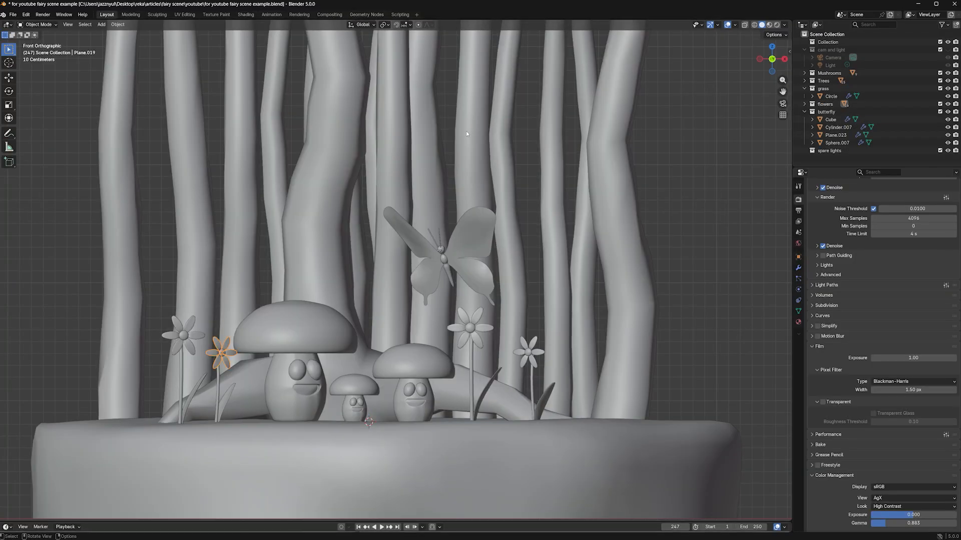
pyautogui.click(776, 25)
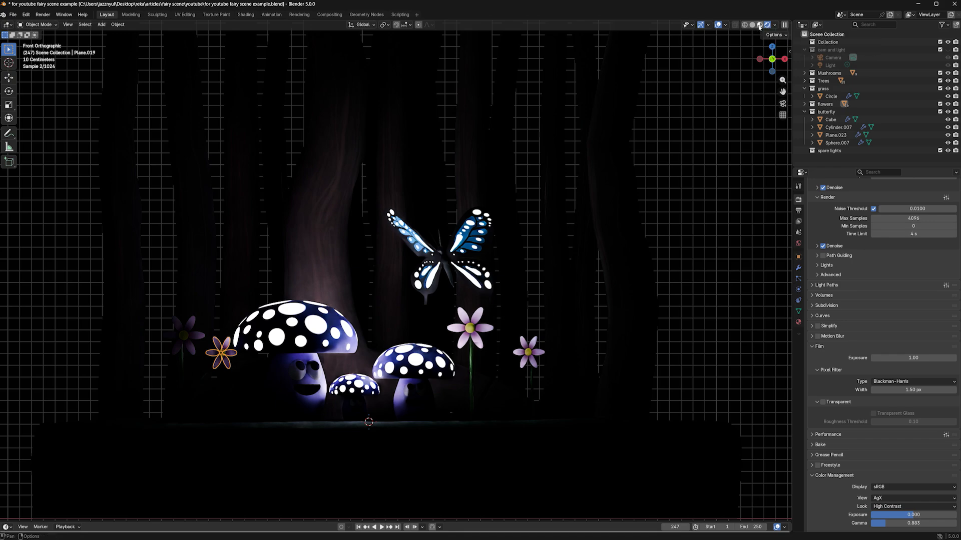
pyautogui.click(759, 24)
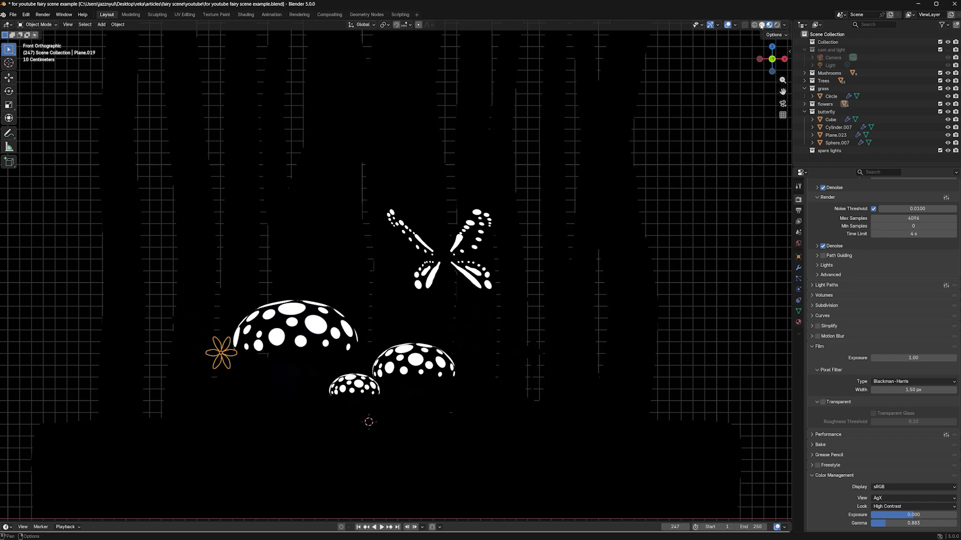
pyautogui.click(671, 229)
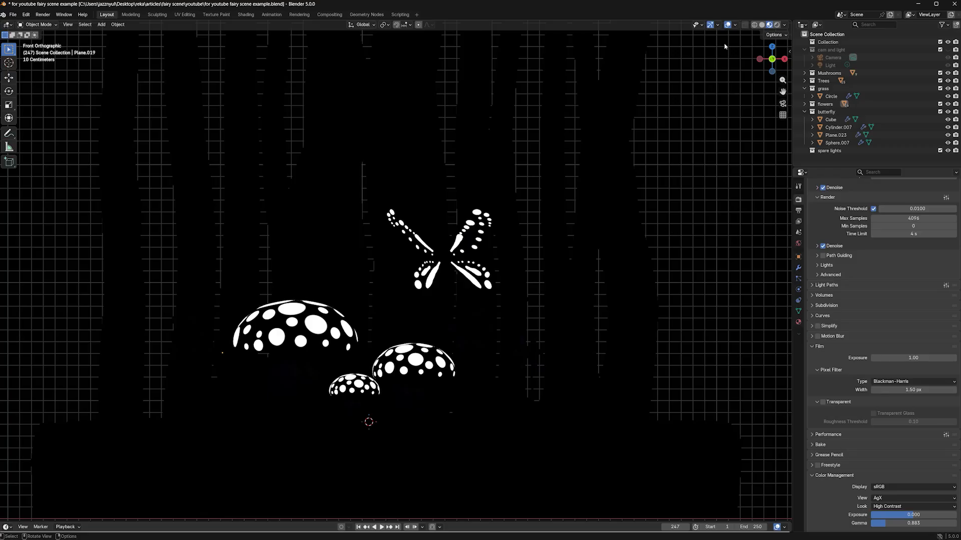
pyautogui.click(785, 25)
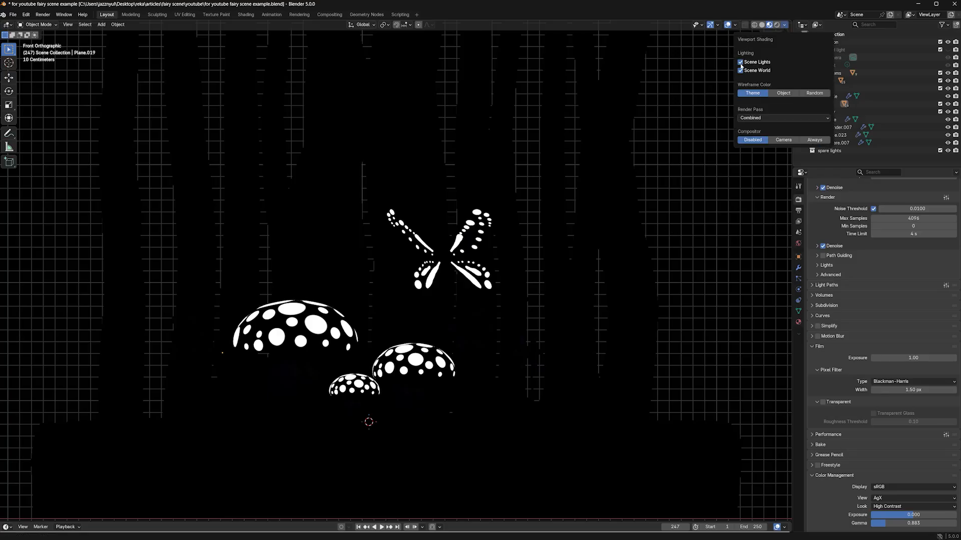
pyautogui.click(740, 70)
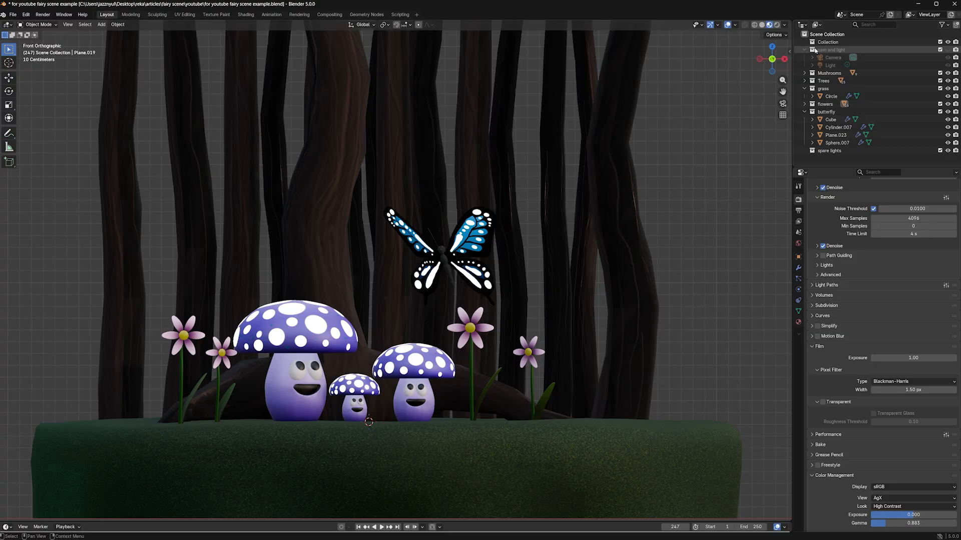
# Step: Unhide the cam and light collection, select the camera and look through it
pyautogui.click(947, 49)
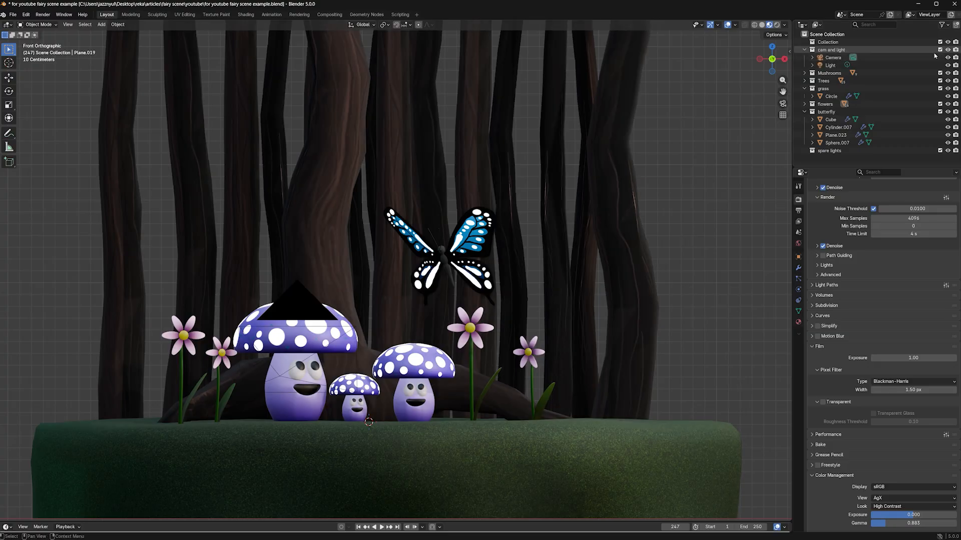
pyautogui.click(294, 306)
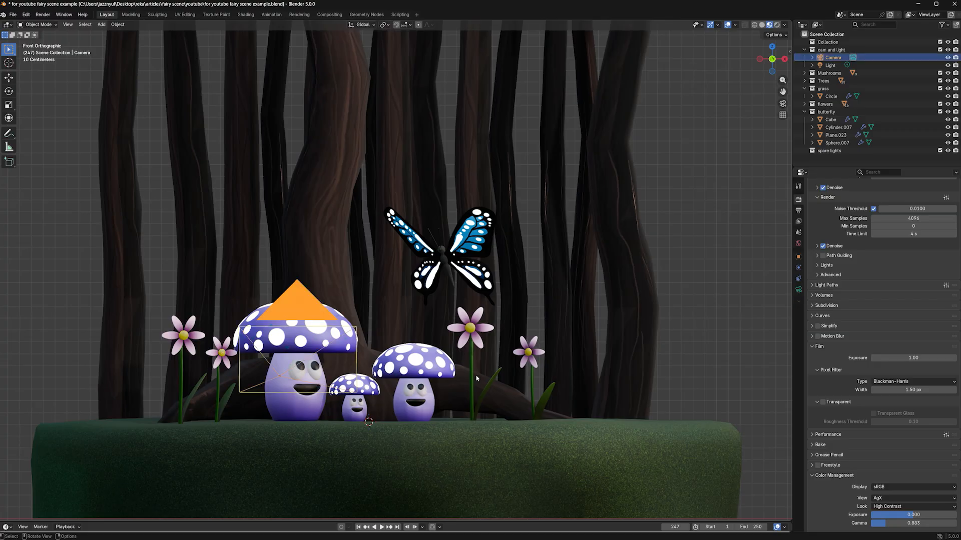
pyautogui.click(782, 103)
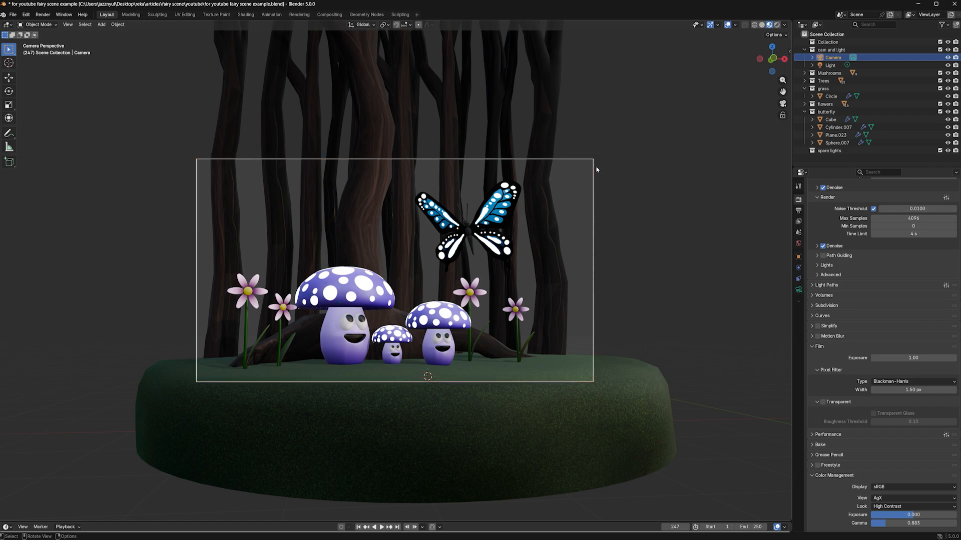
# Step: Move the camera about -0.032 m along the global X axis
pyautogui.moveTo(591, 184); pyautogui.dragTo(590, 182)
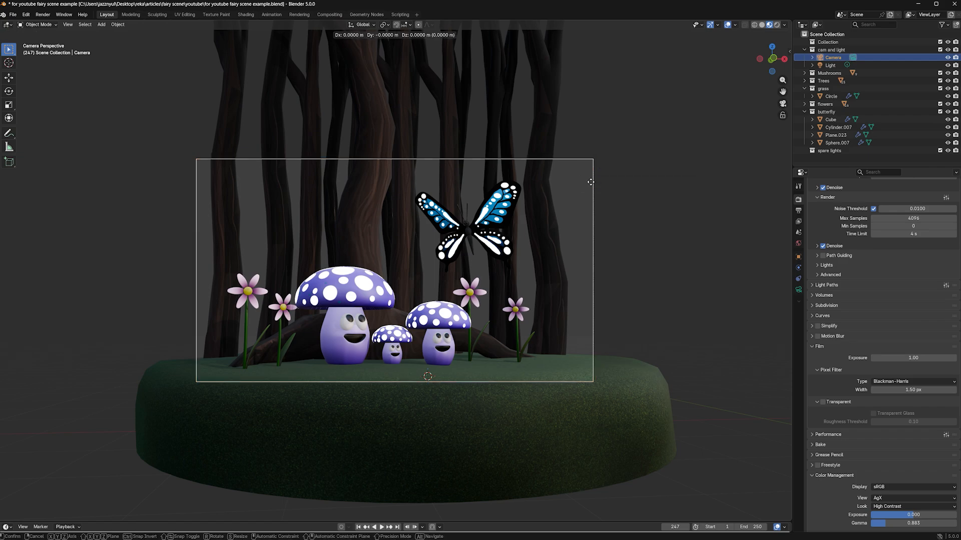
pyautogui.press('x')
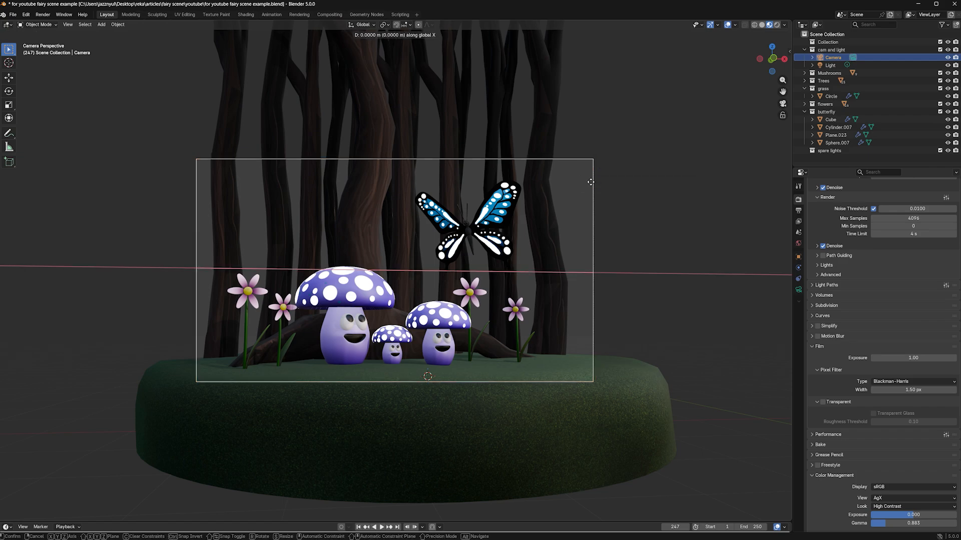
pyautogui.click(585, 203)
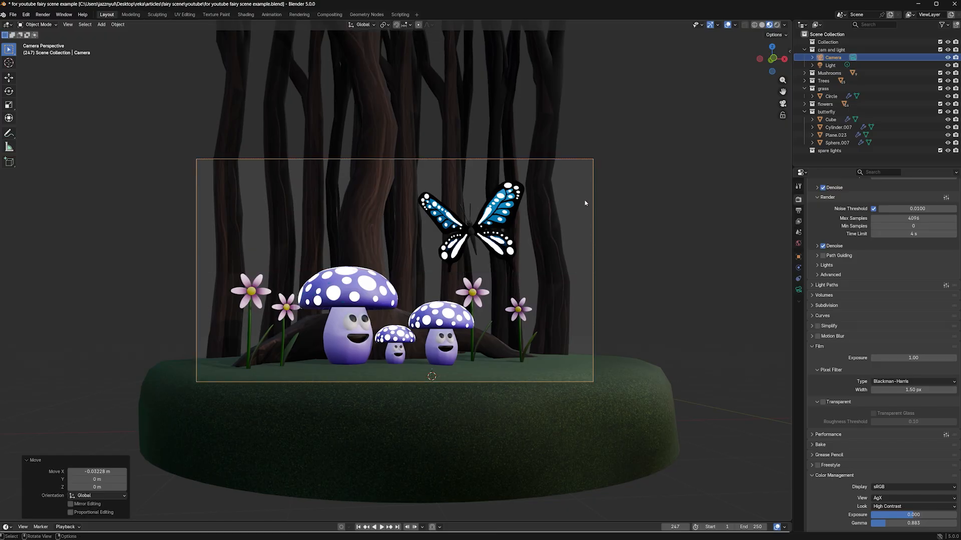
pyautogui.press('g')
pyautogui.press('z')
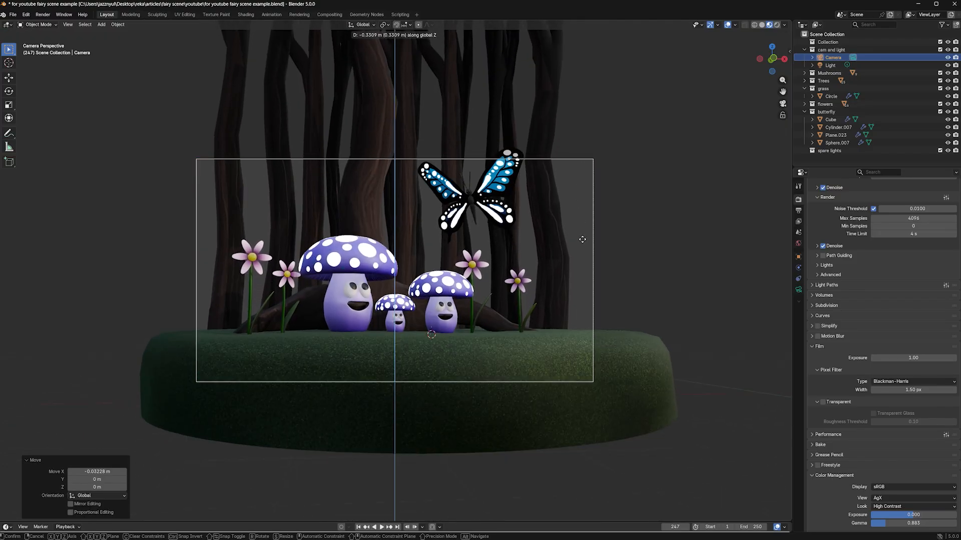
pyautogui.rightClick(581, 221)
pyautogui.press('KP_3')
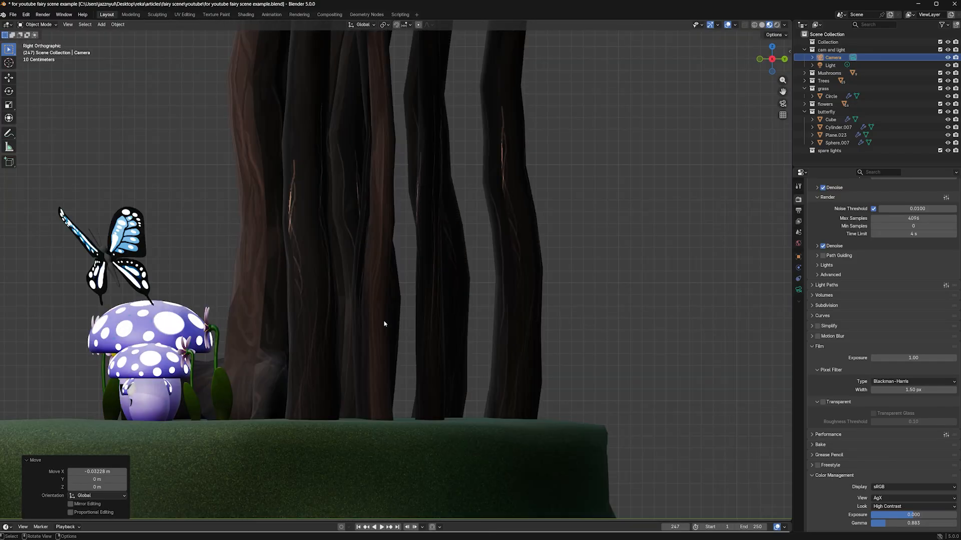
pyautogui.scroll(-3, 402, 296)
pyautogui.press('g')
pyautogui.press('y')
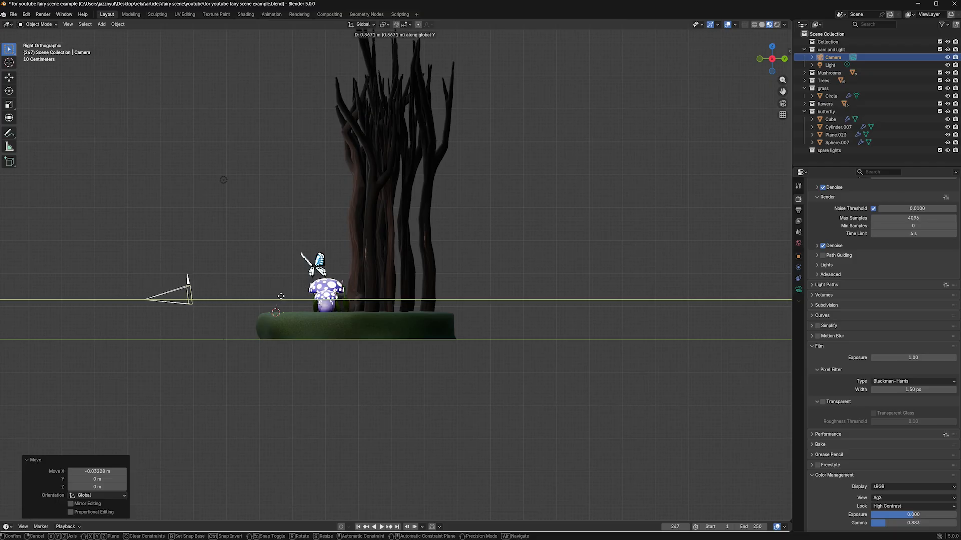
pyautogui.press('Escape')
# Step: Return to the camera view, lock the camera to the view and orbit slightly to reframe the scene
pyautogui.click(783, 104)
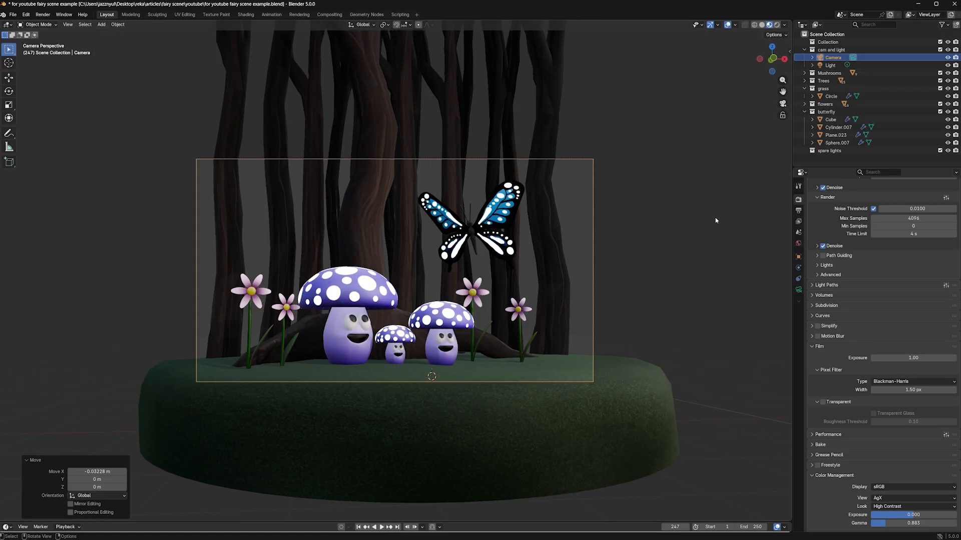
pyautogui.click(783, 116)
pyautogui.moveTo(499, 306); pyautogui.dragTo(498, 304, button='middle')
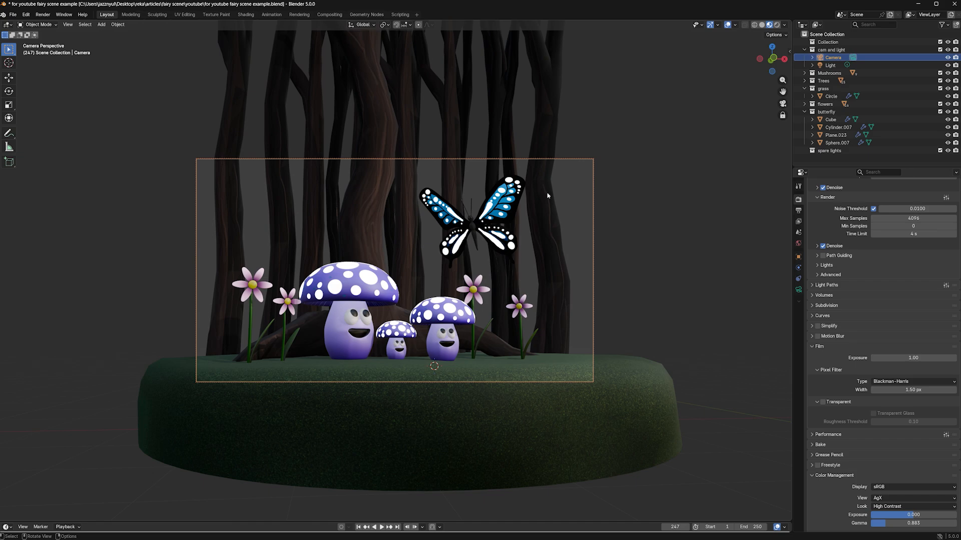
# Step: Select the point light and, in top view, move it about -4.6 m along X to sit in front of the mushrooms
pyautogui.click(830, 65)
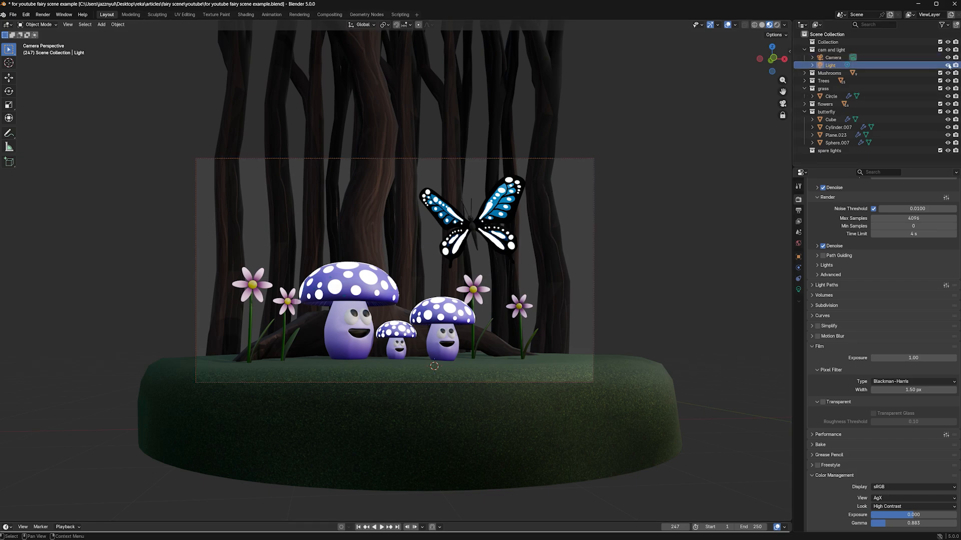
pyautogui.press('KP_7')
pyautogui.scroll(-5, 701, 211)
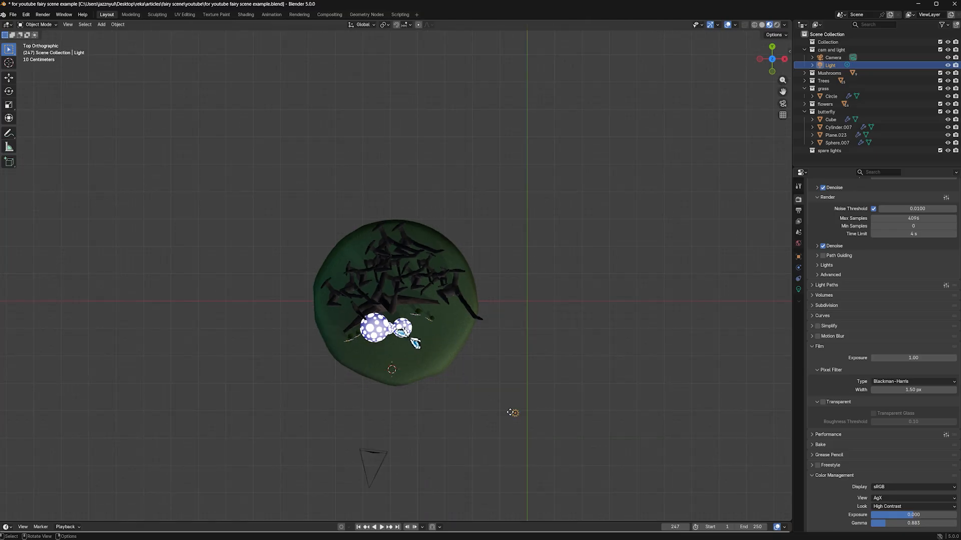
pyautogui.press('g')
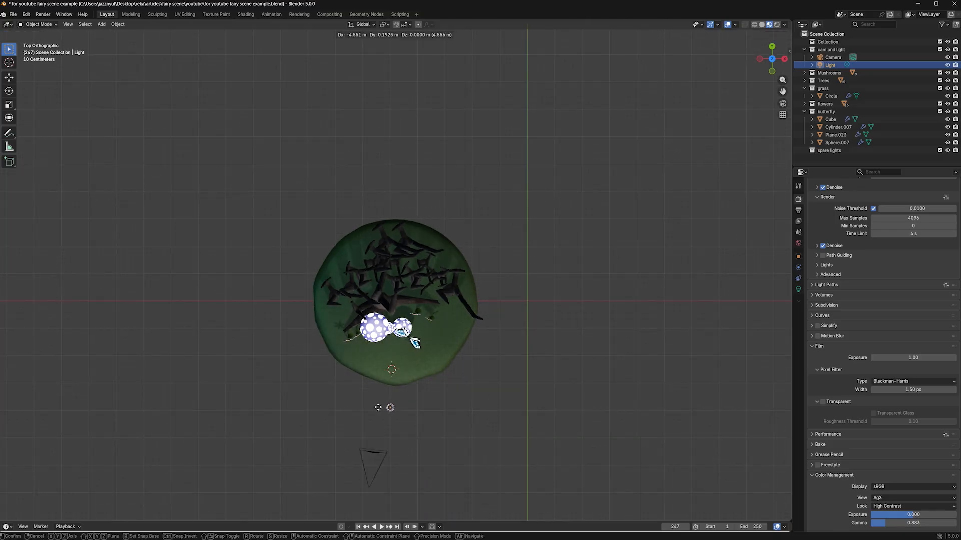
pyautogui.click(378, 409)
pyautogui.press('KP_0')
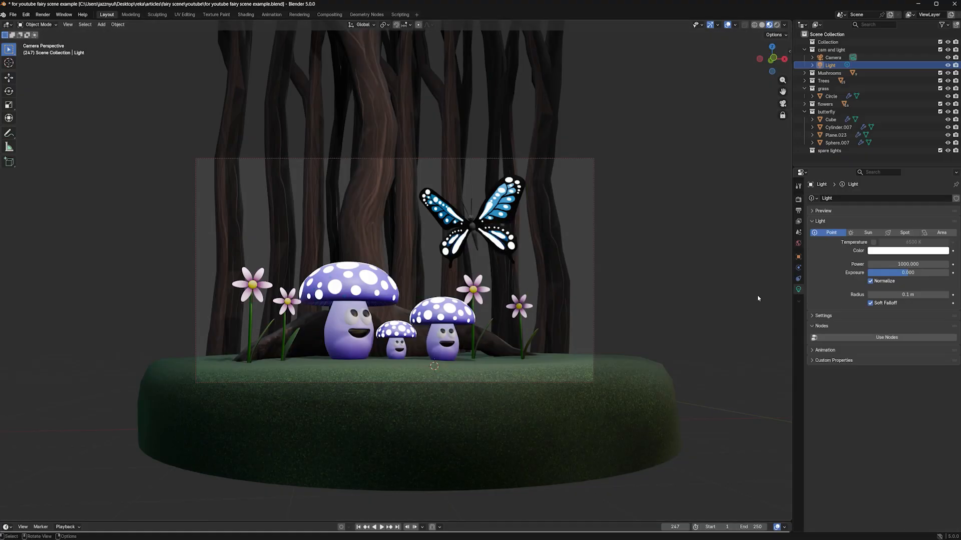
# Step: Convert the point light to an Area light and lower it about 3.97 m along Z in front view
pyautogui.press('KP_1')
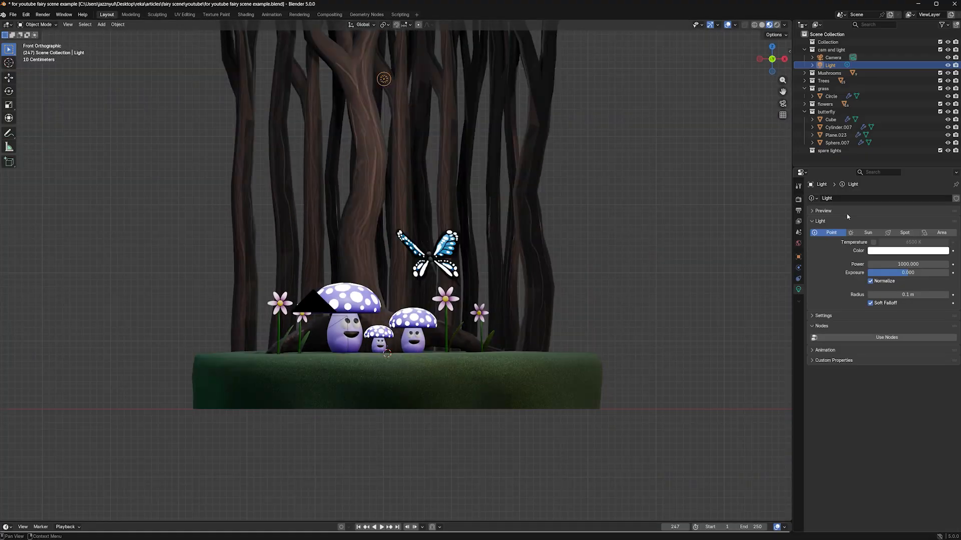
pyautogui.click(951, 234)
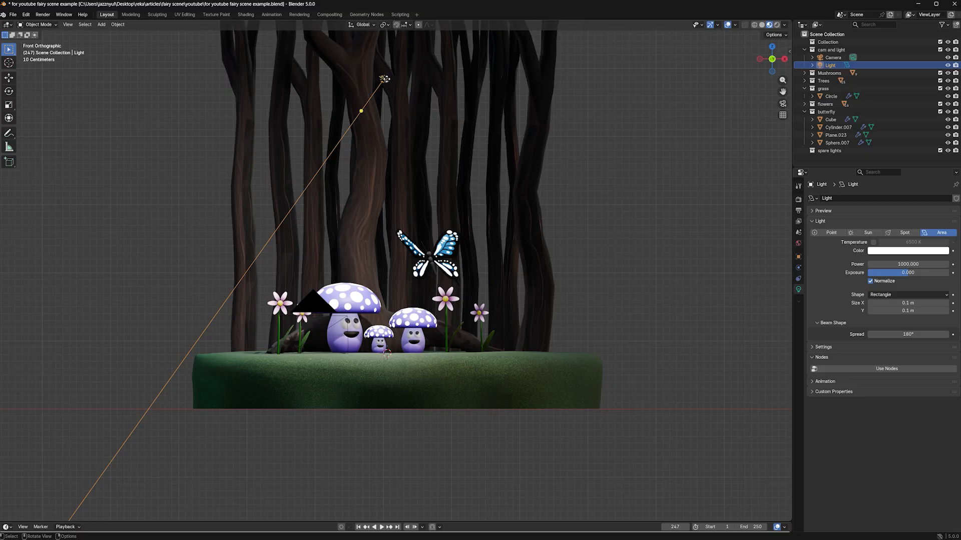
pyautogui.press('g')
pyautogui.press('z')
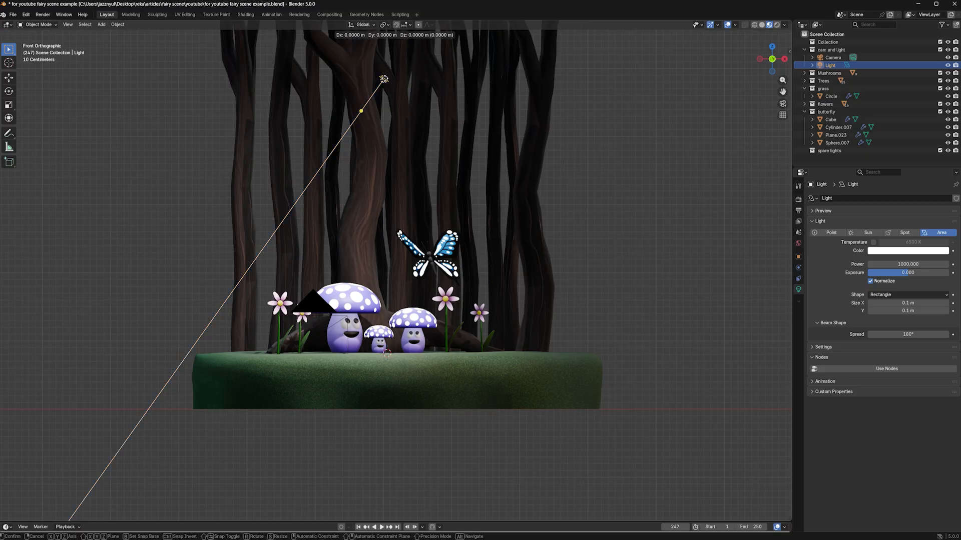
pyautogui.click(458, 366)
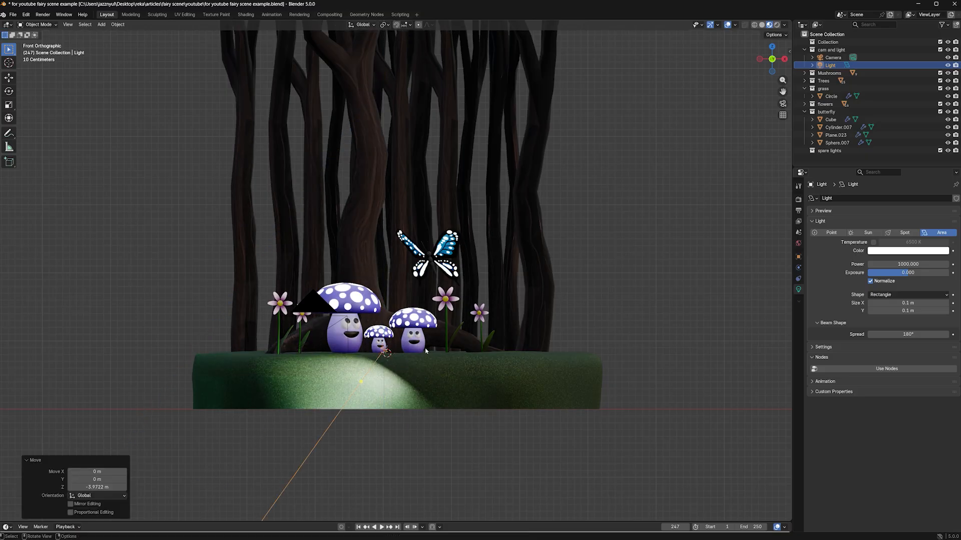
# Step: Aim the area light at the mushrooms from side and front views, making it about 0.104 by 0.102 m
pyautogui.press('KP_3')
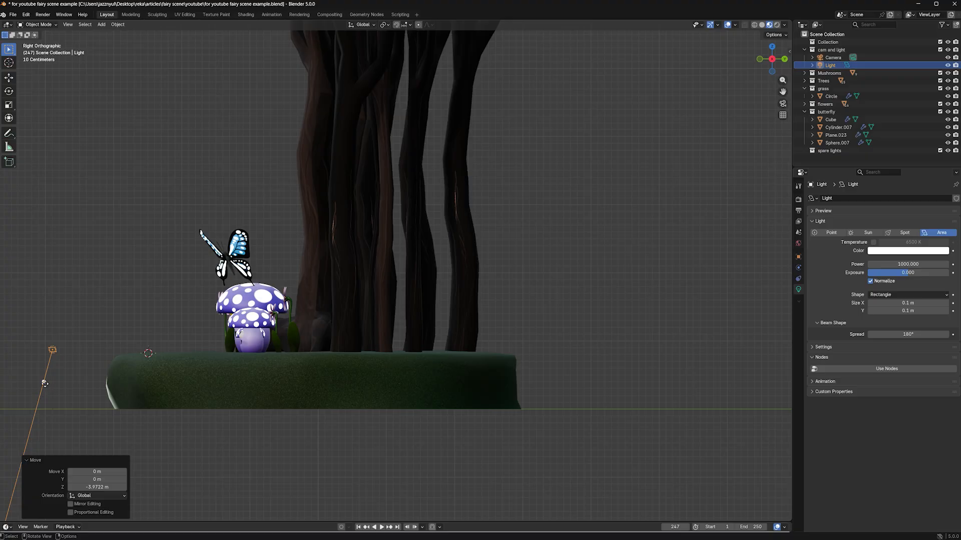
pyautogui.moveTo(45, 384); pyautogui.dragTo(98, 343)
pyautogui.press('KP_1')
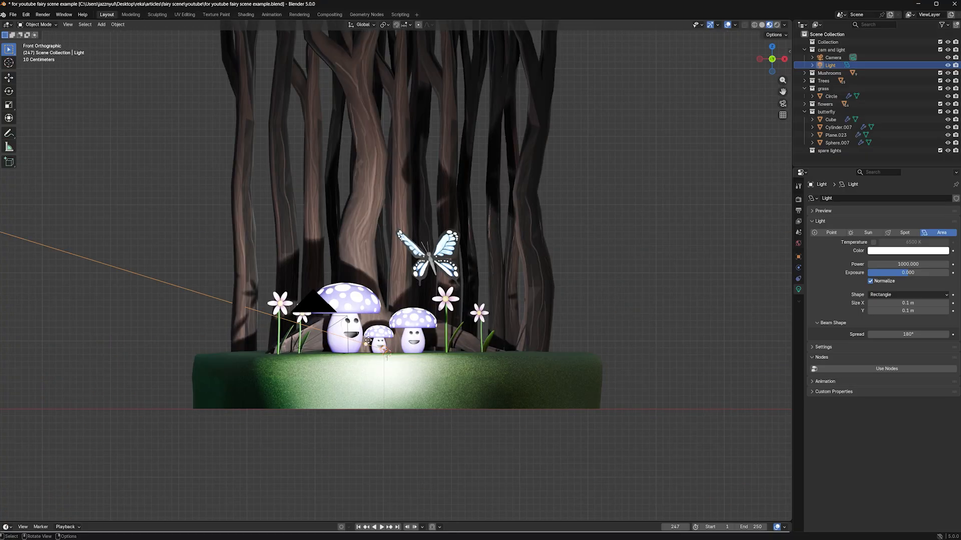
pyautogui.moveTo(368, 341); pyautogui.dragTo(388, 349)
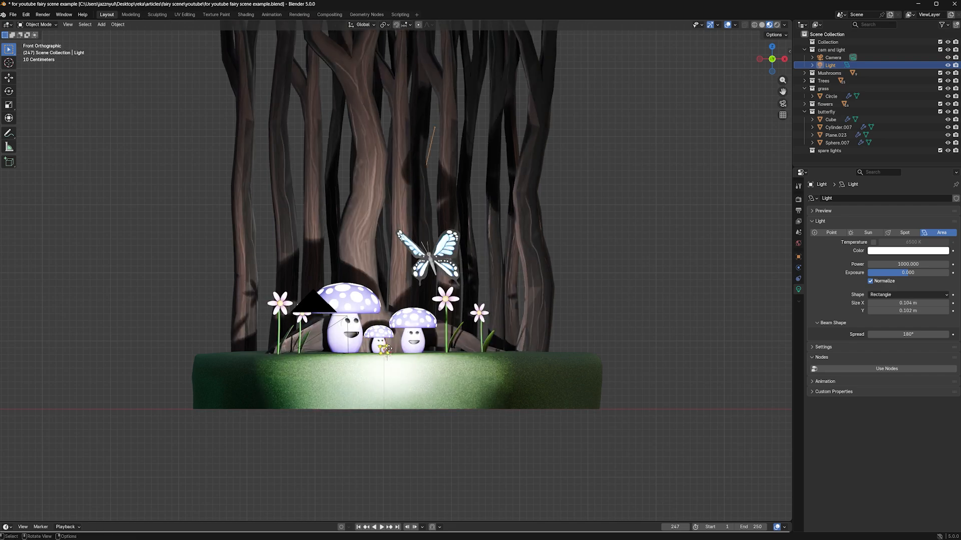
# Step: Stretch the area light about 40.8 times along X and 2.05 times along Z, and rotate it level in front view
pyautogui.press('s')
pyautogui.press('x')
pyautogui.click(580, 355)
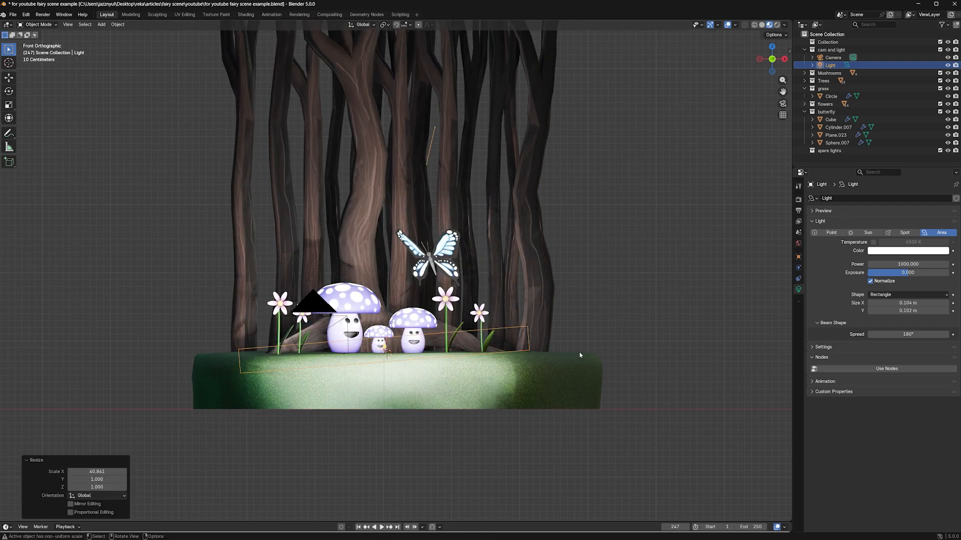
pyautogui.press('s')
pyautogui.press('z')
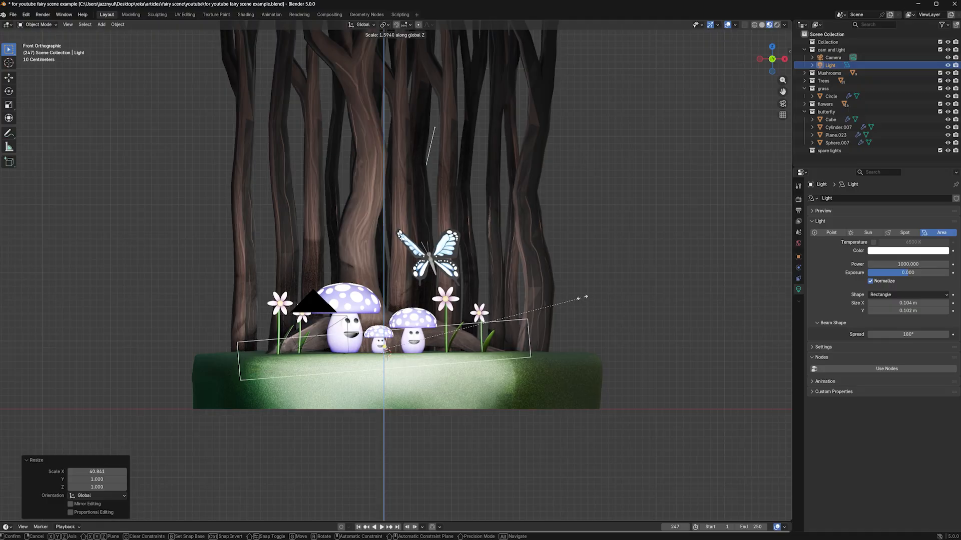
pyautogui.click(629, 270)
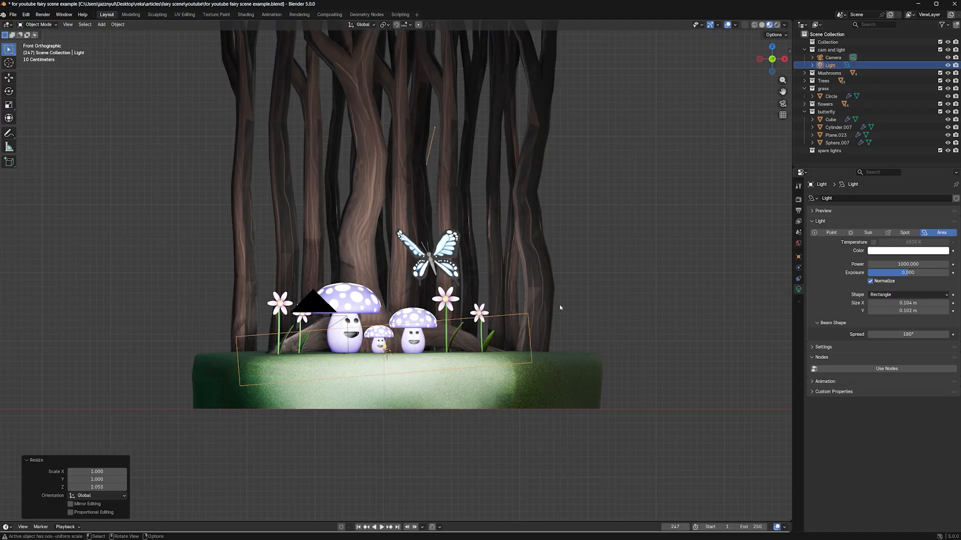
pyautogui.press('r')
pyautogui.click(562, 317)
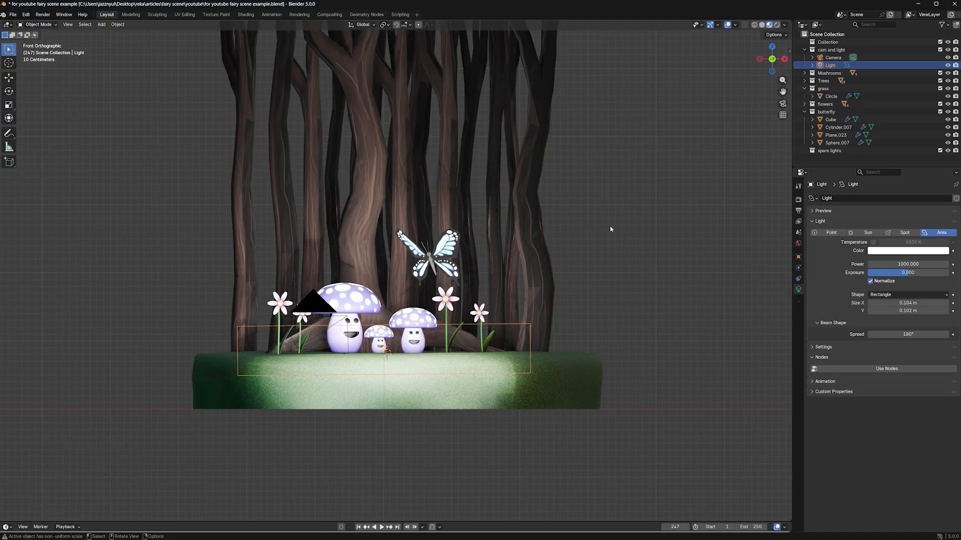
# Step: Set the area light's power to 20
pyautogui.click(907, 264)
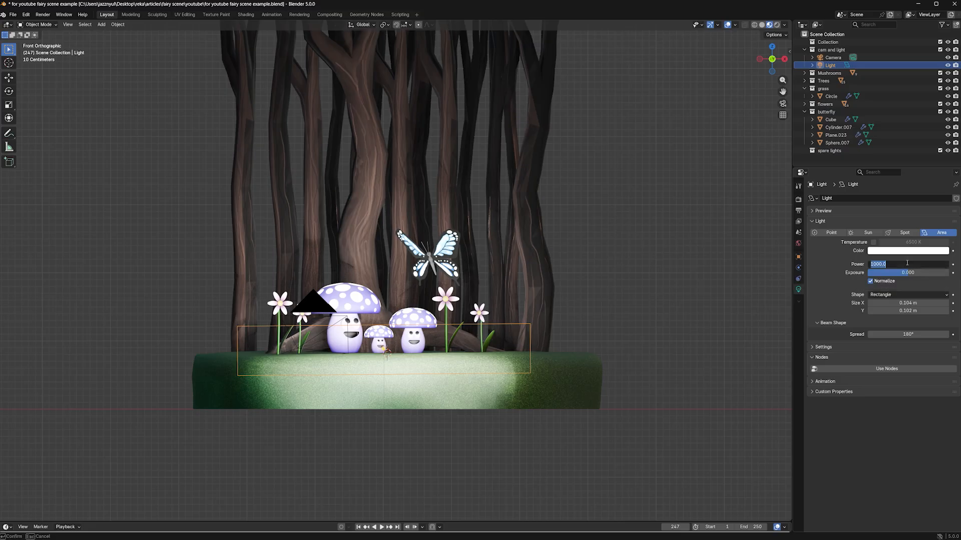
pyautogui.write('20')
pyautogui.press('Return')
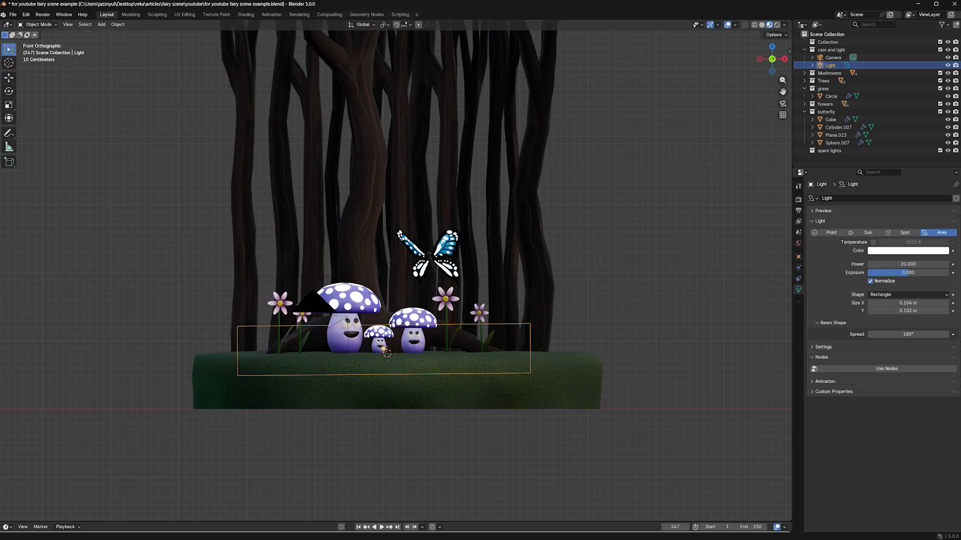
# Step: Switch the viewport to rendered shading and tint the area light a saturated cyan
pyautogui.click(776, 24)
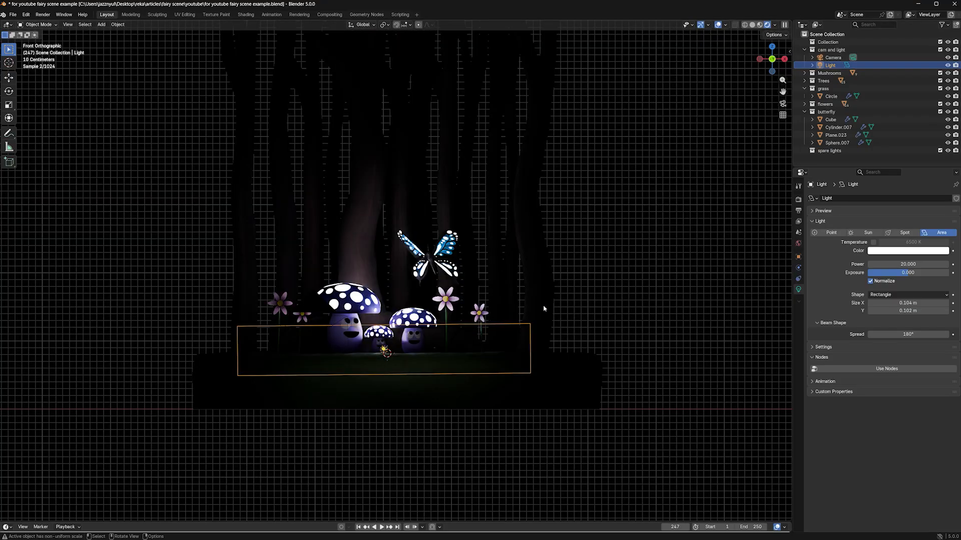
pyautogui.click(907, 251)
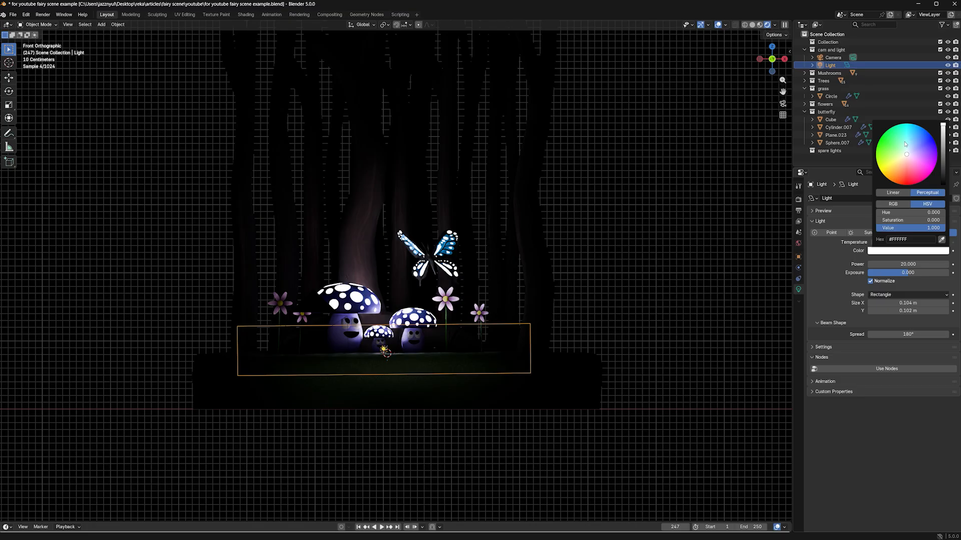
pyautogui.click(906, 137)
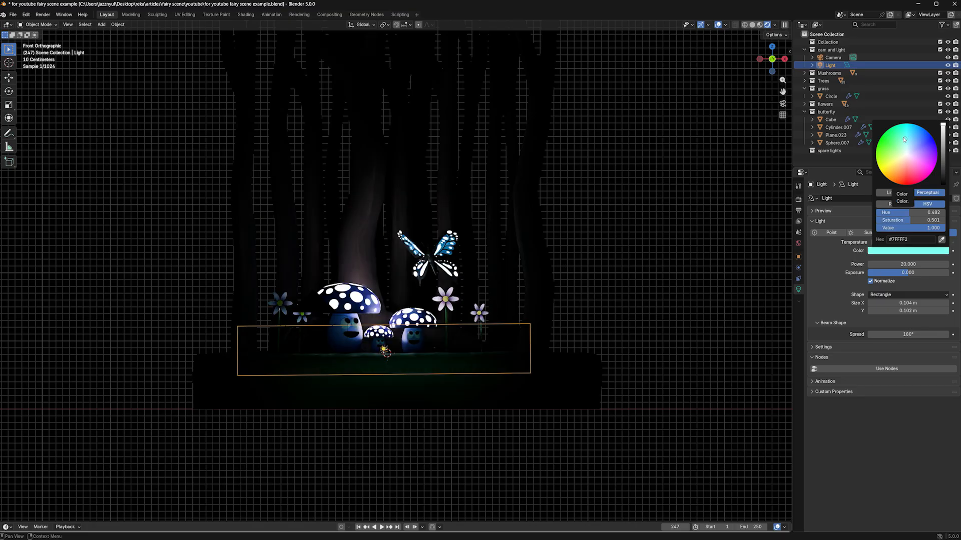
pyautogui.click(905, 134)
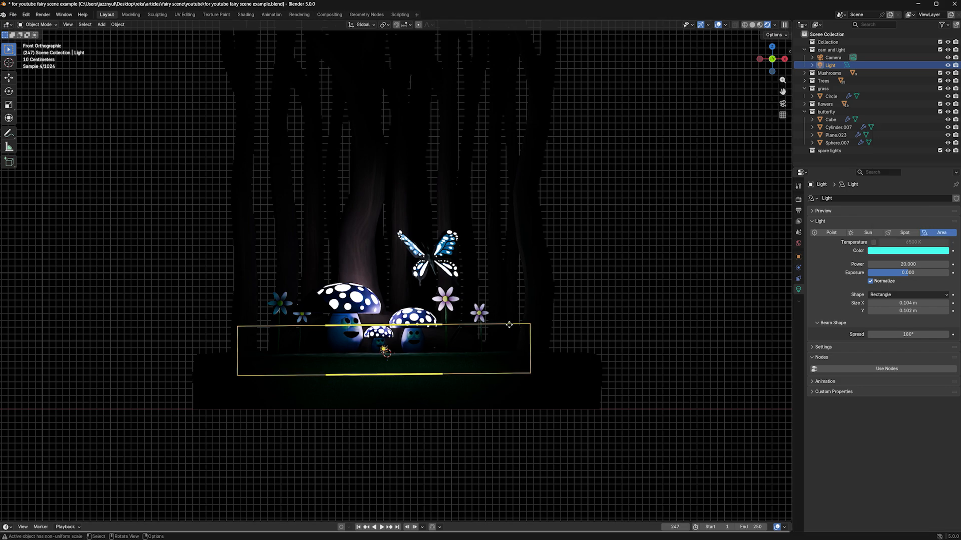
# Step: Scale the area light by about 1.4 along Z and 0.607 along X, and set its power to 19.9
pyautogui.press('s')
pyautogui.press('z')
pyautogui.click(583, 294)
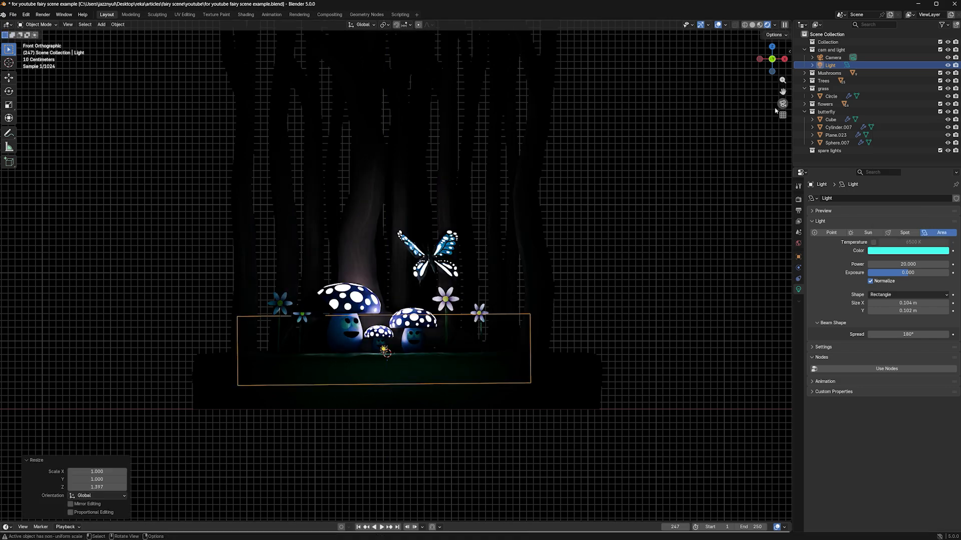
pyautogui.click(782, 104)
pyautogui.press('s')
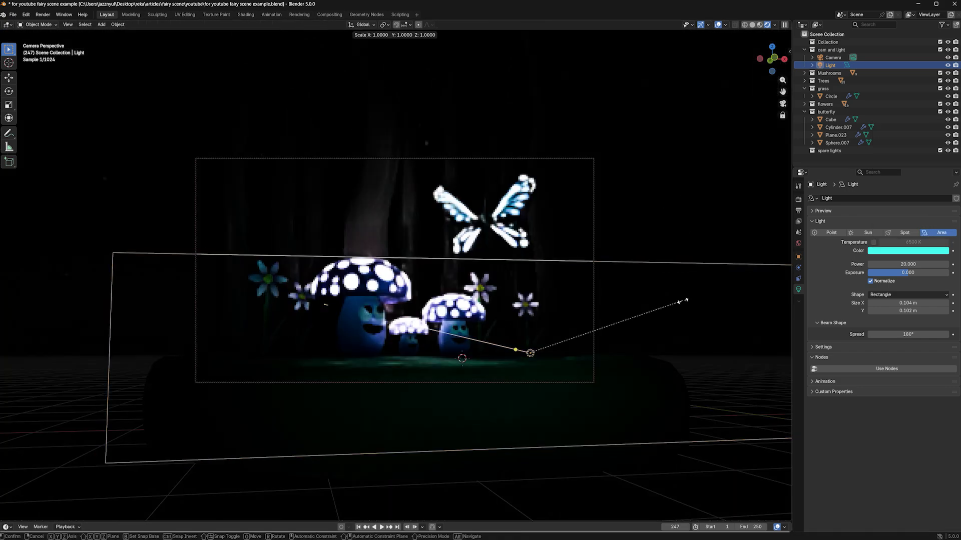
pyautogui.press('x')
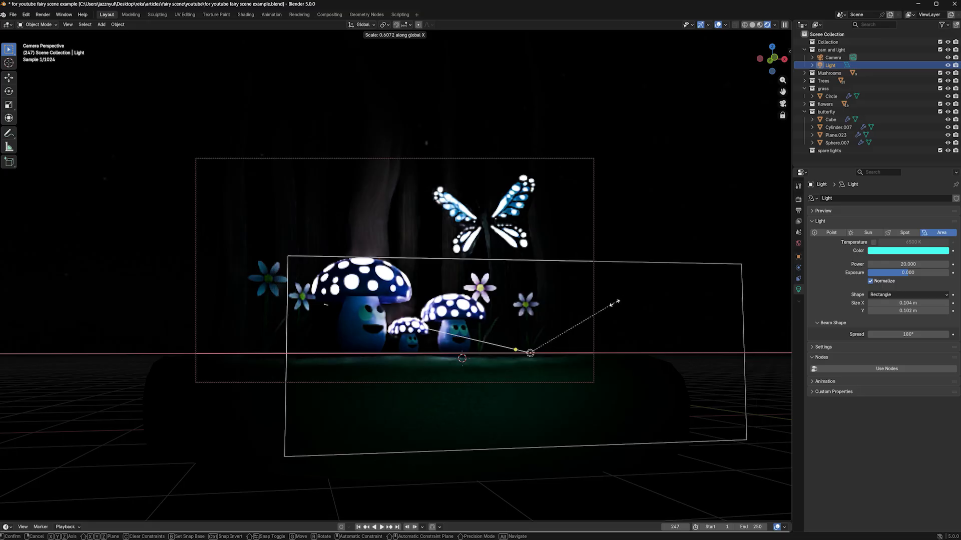
pyautogui.click(614, 304)
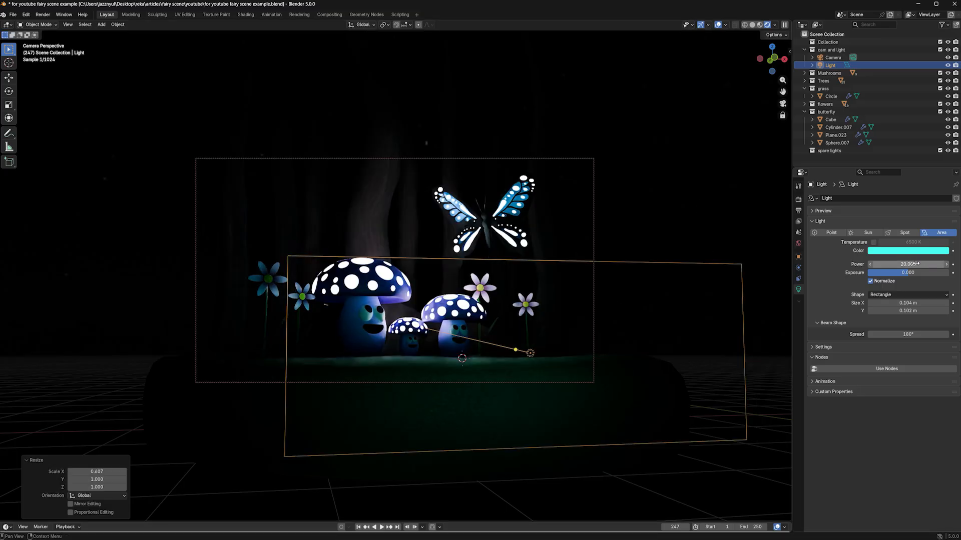
pyautogui.moveTo(916, 263); pyautogui.dragTo(901, 263)
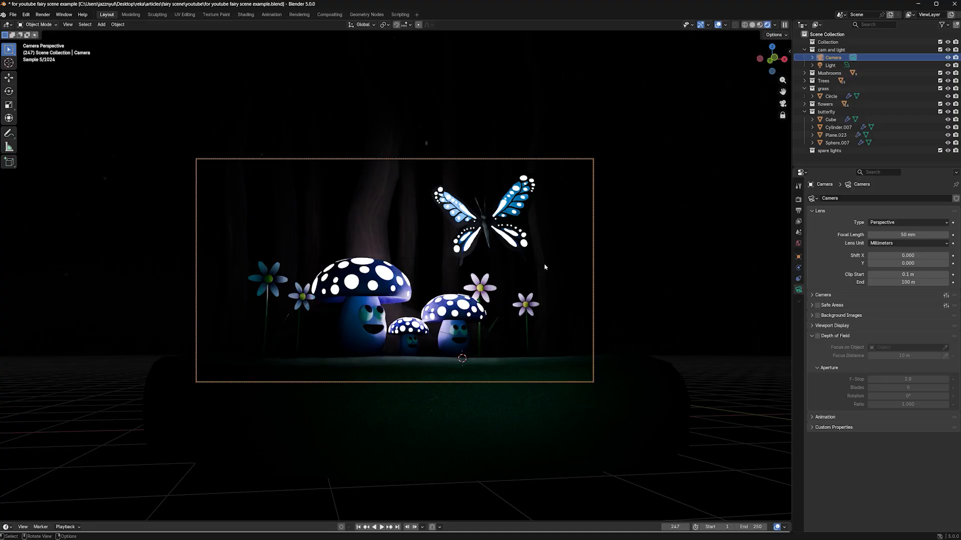
# Step: Orbit and pan the locked camera slightly to recenter the mushrooms, flowers and butterfly in the frame
pyautogui.moveTo(545, 266); pyautogui.dragTo(527, 267, button='middle')
pyautogui.moveTo(782, 91); pyautogui.dragTo(809, 100)
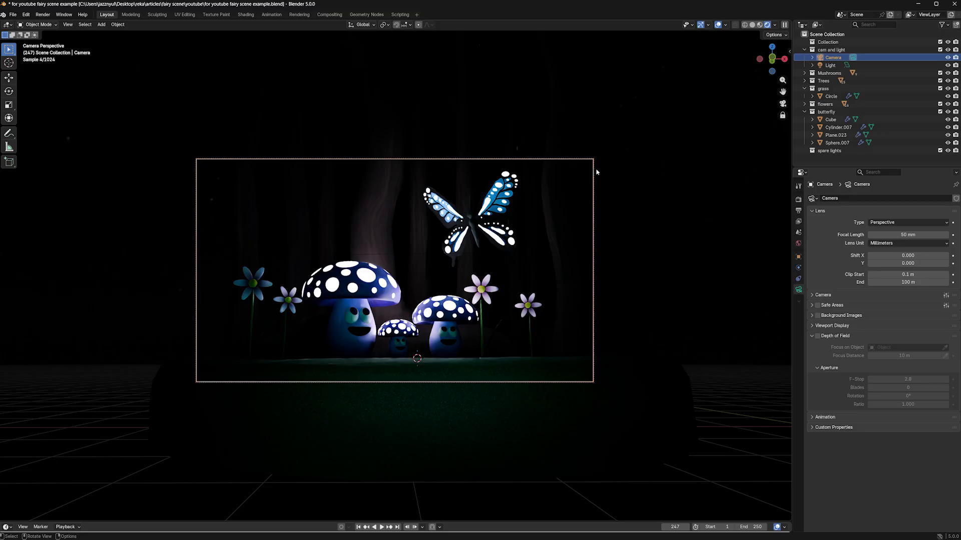
# Step: Move the area light about -0.114 m along X and soften its color to pale cyan #93FFEF
pyautogui.click(830, 65)
pyautogui.press('g')
pyautogui.press('x')
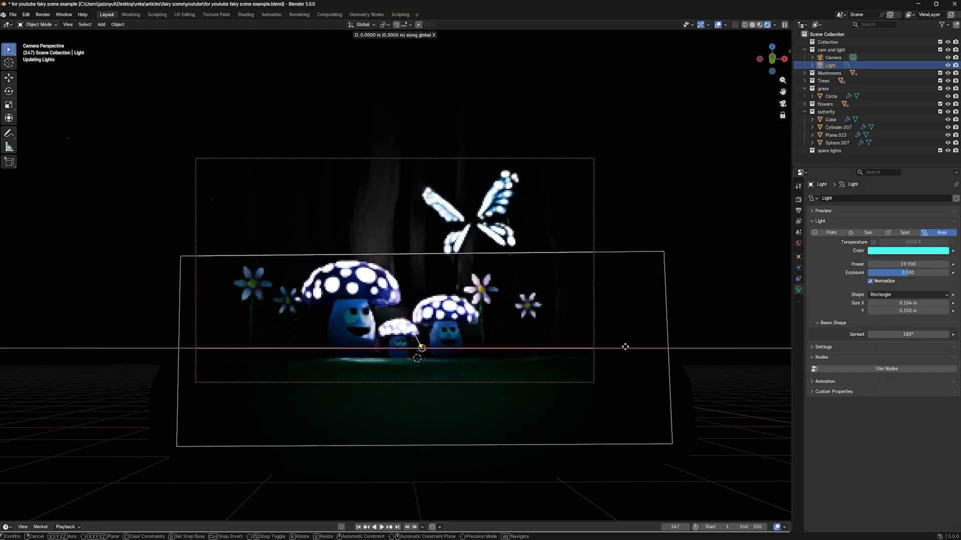
pyautogui.click(607, 347)
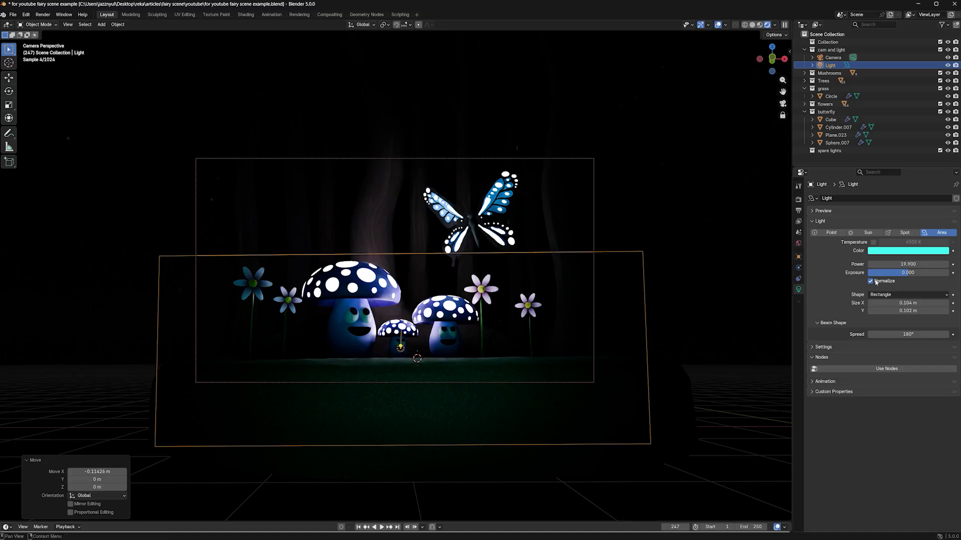
pyautogui.click(901, 251)
pyautogui.click(907, 146)
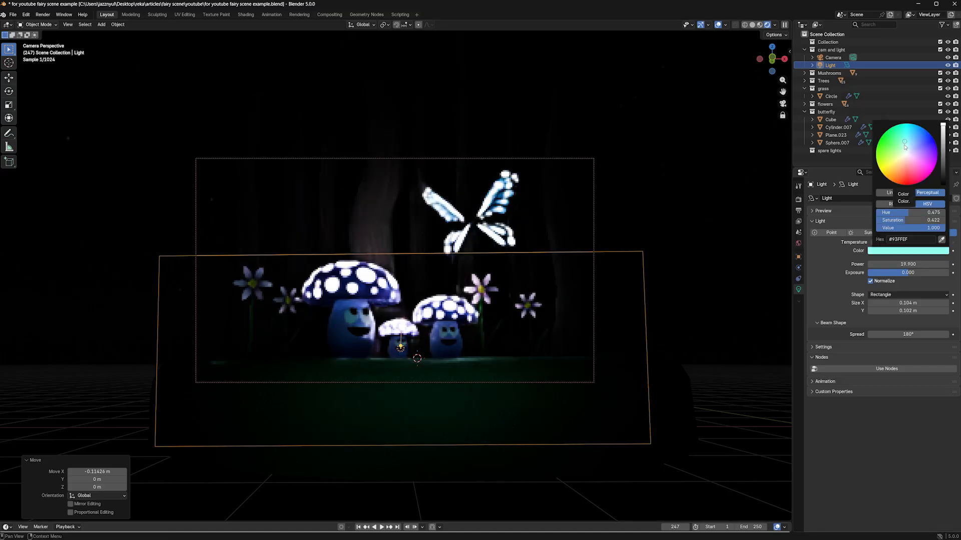
# Step: Duplicate the area light in top view, offset about 3.9 m in X and -1.4 m in Y, and rotate it about 42.3° toward the mushrooms
pyautogui.press('KP_7')
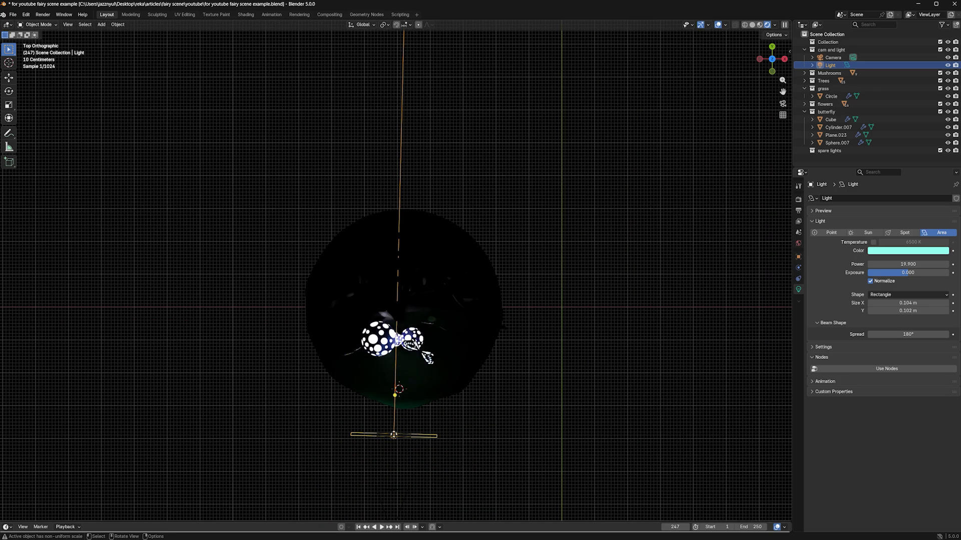
pyautogui.press('shift')
pyautogui.hotkey('shift', 'd')
pyautogui.click(519, 437)
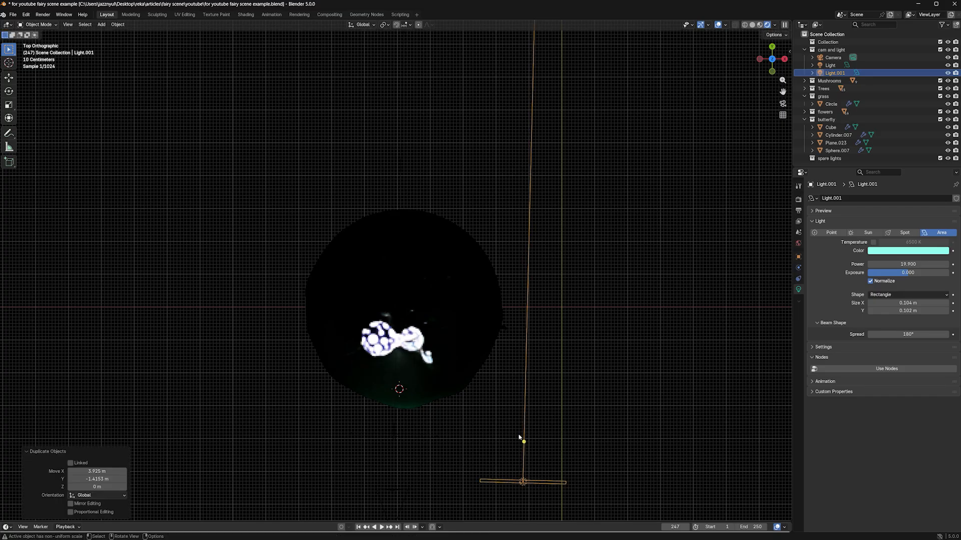
pyautogui.press('r')
pyautogui.click(467, 420)
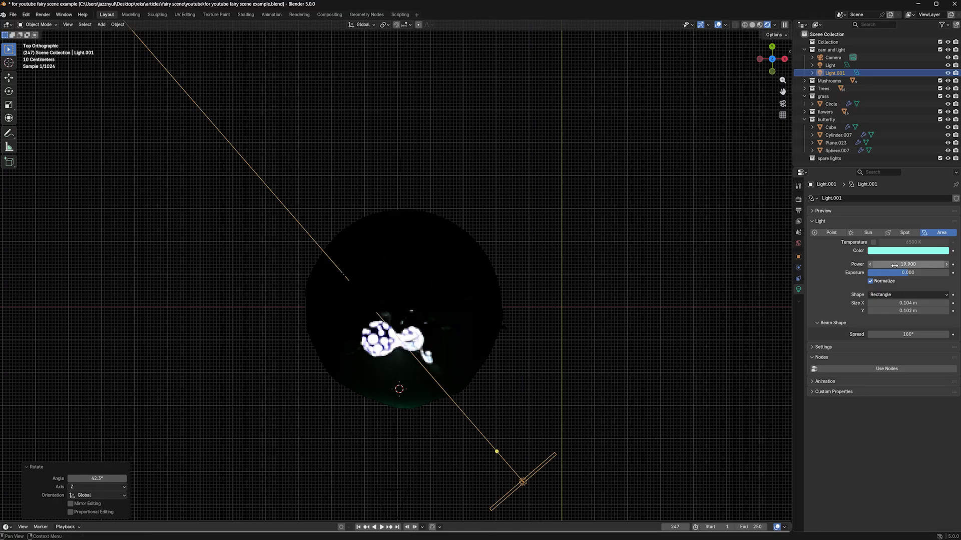
# Step: Set the duplicated light's power to 23.6 and tint it purple #C478FF
pyautogui.moveTo(894, 265); pyautogui.dragTo(913, 265)
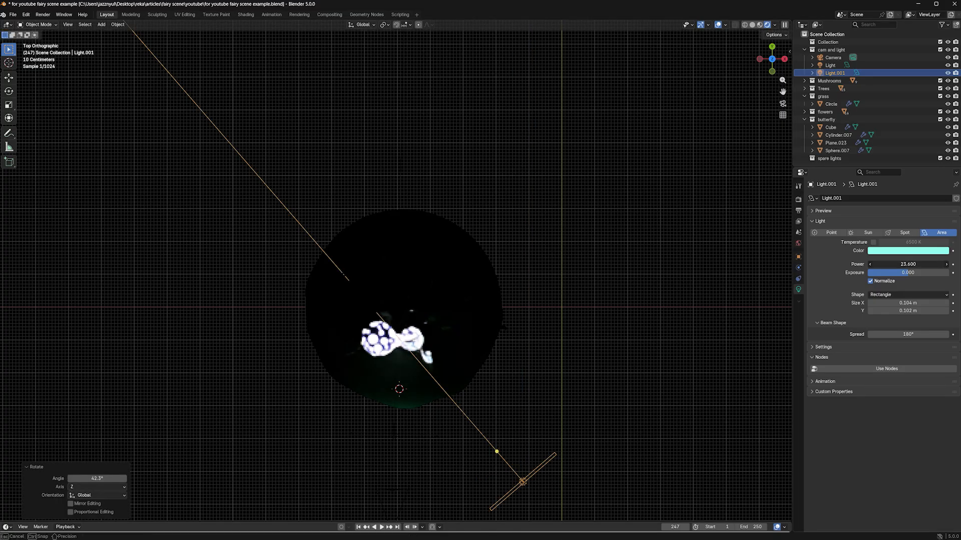
pyautogui.click(891, 250)
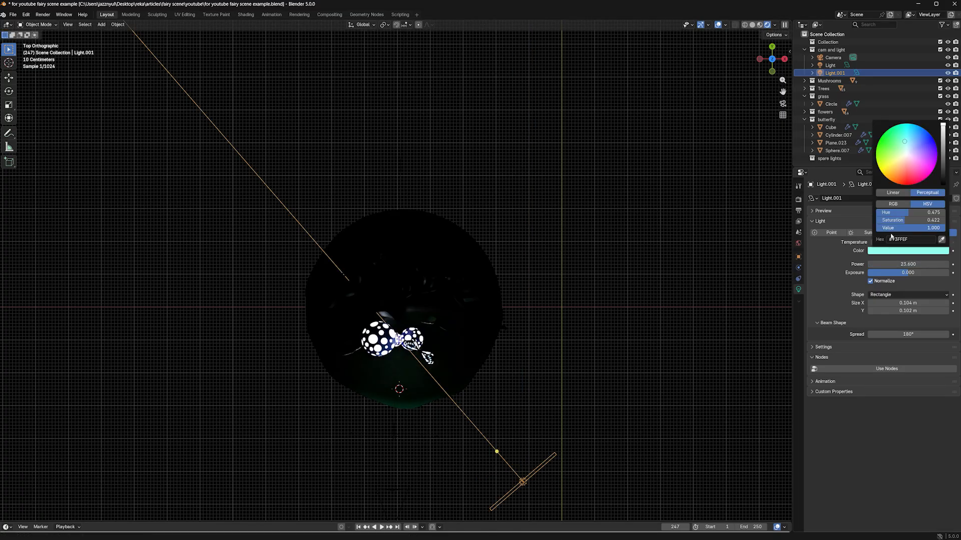
pyautogui.click(928, 156)
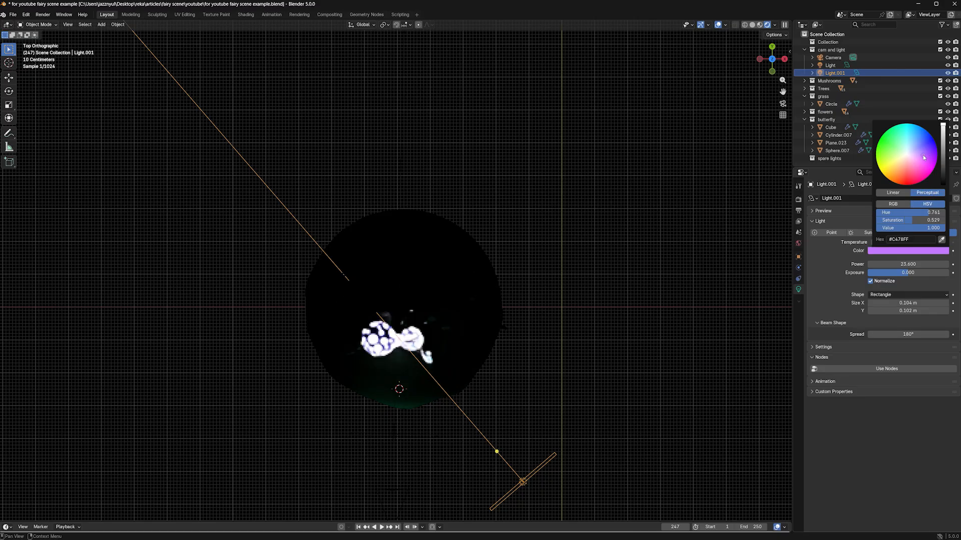
# Step: Return to the camera view, set the duplicated light's power to 47.9 and recolor it magenta #FF3CE0
pyautogui.press('KP_0')
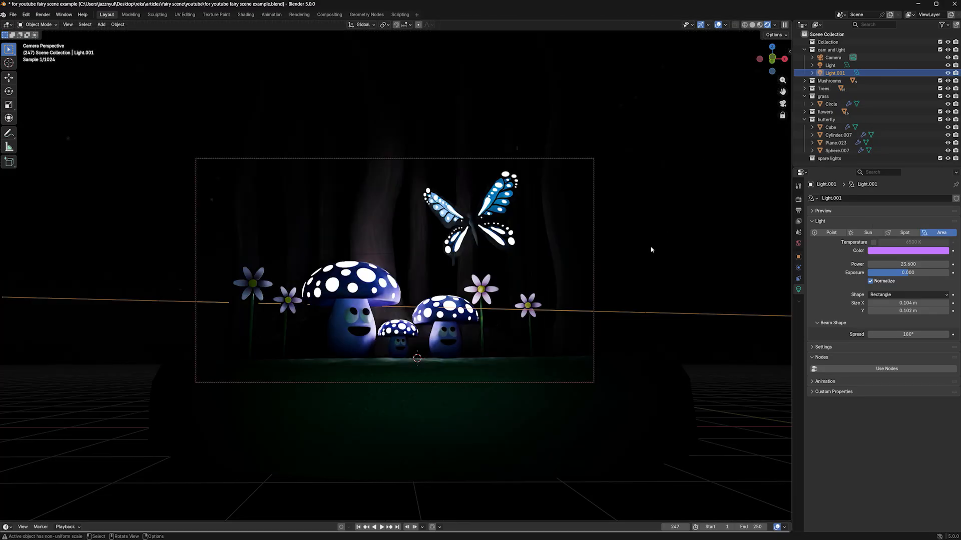
pyautogui.click(908, 250)
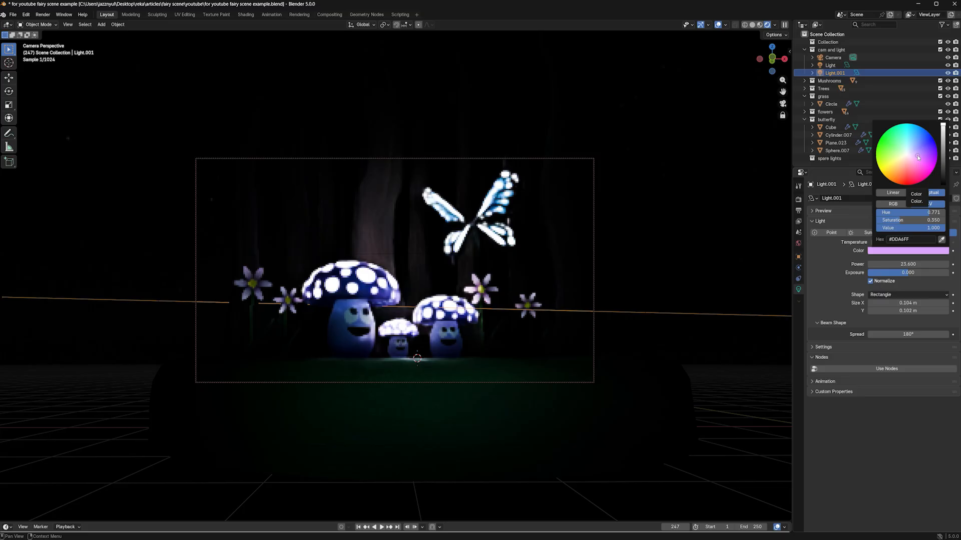
pyautogui.moveTo(895, 264); pyautogui.dragTo(935, 264)
pyautogui.click(911, 251)
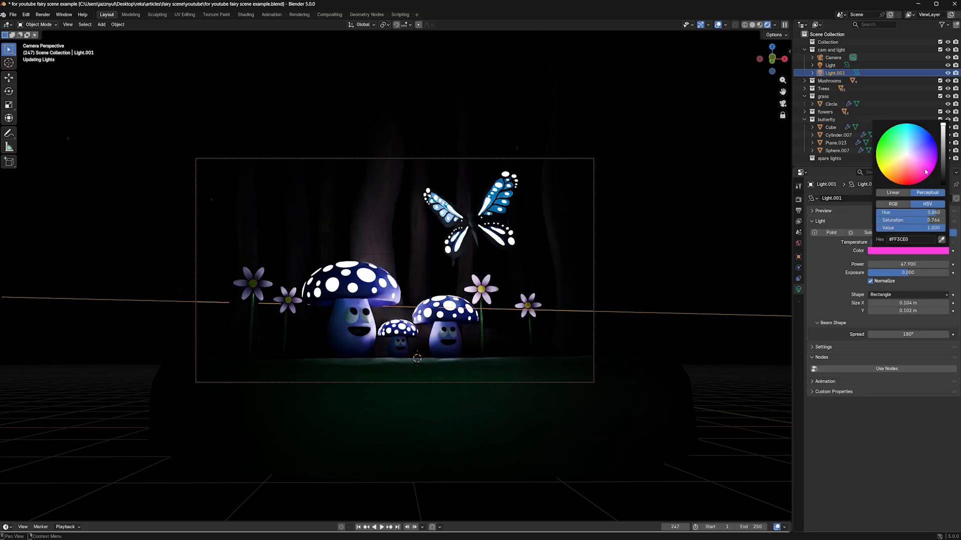
# Step: Recolor the first duplicated area light to pink #F46DFF and set its power to 24.6
pyautogui.click(923, 163)
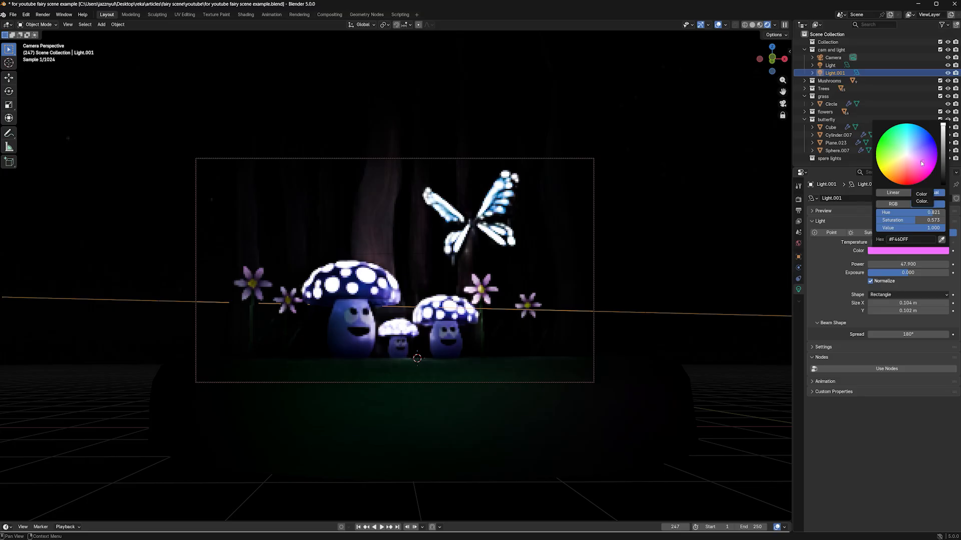
pyautogui.moveTo(908, 264); pyautogui.dragTo(875, 264)
# Step: Duplicate the pink light in top view, offset about -7.88 m in X and -0.28 m in Y, and rotate it about -83° toward the mushrooms
pyautogui.press('KP_7')
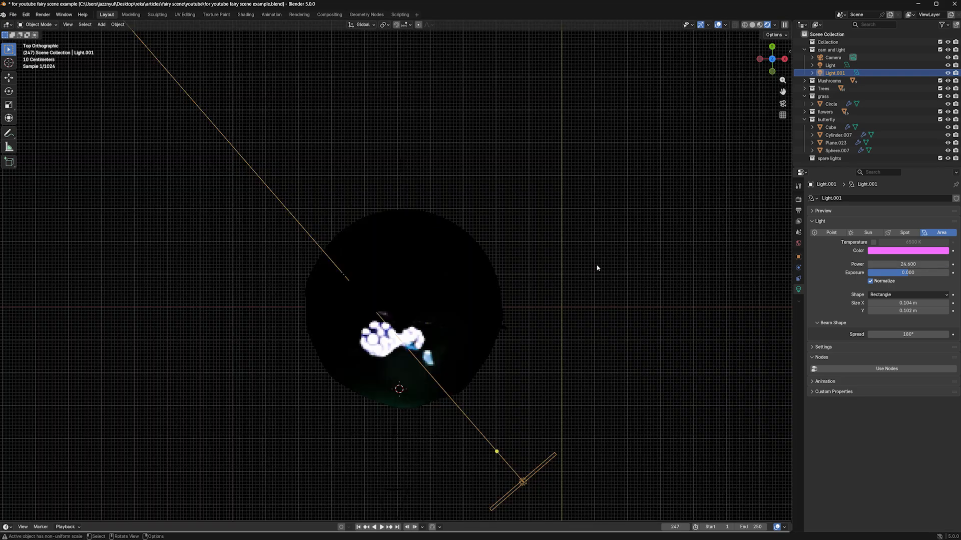
pyautogui.hotkey('shift', 'd')
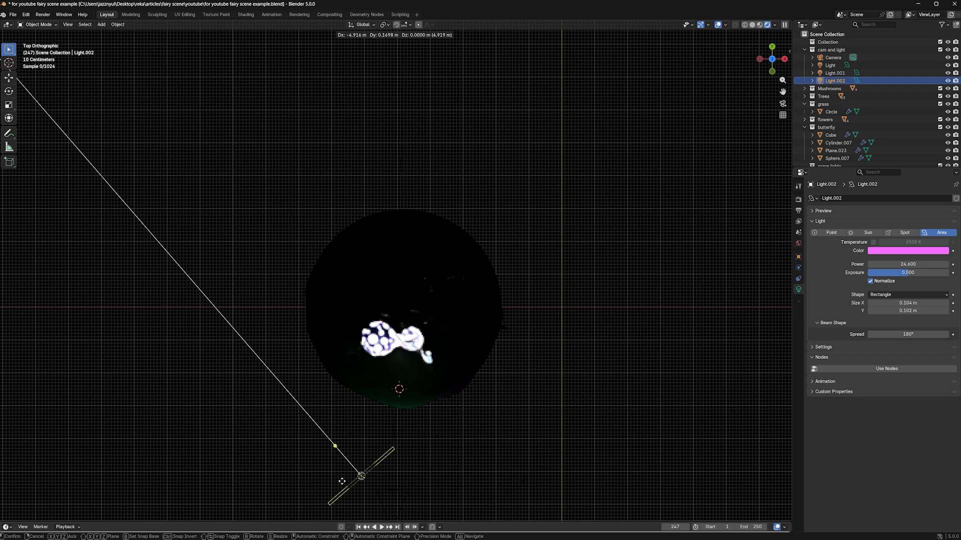
pyautogui.click(252, 496)
pyautogui.press('r')
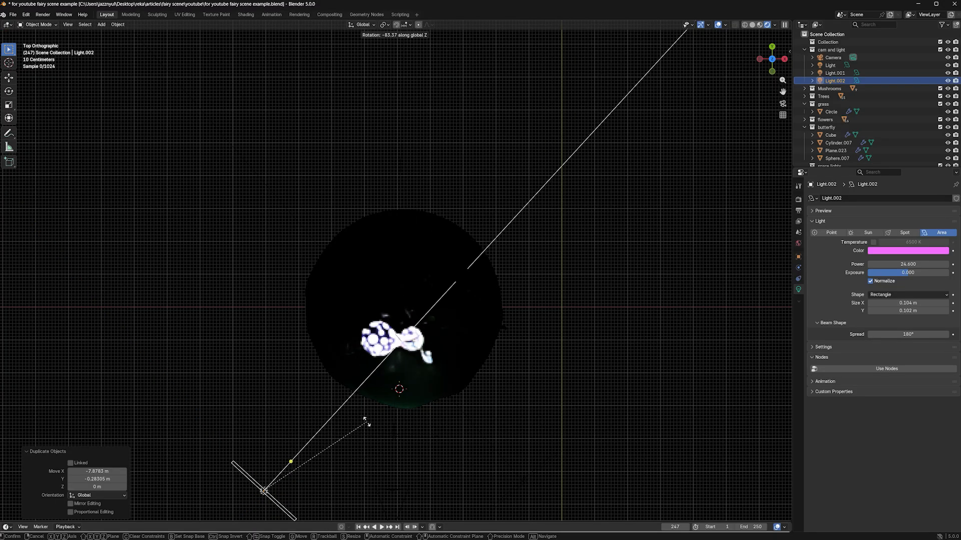
pyautogui.click(364, 420)
# Step: Move the new copy about -0.87 m in X and 1.38 m in Y, and rotate it another -17.8° around Z
pyautogui.click(251, 409)
pyautogui.press('r')
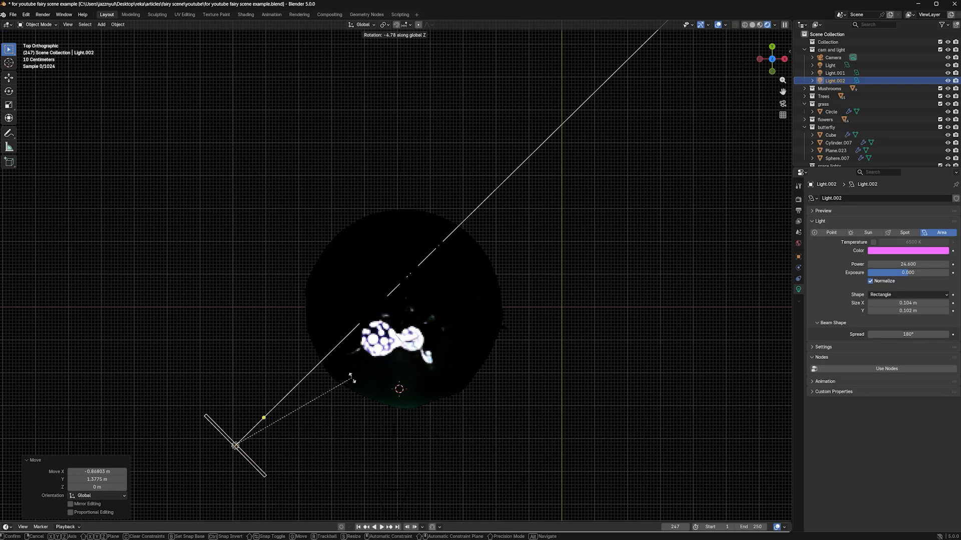
pyautogui.click(384, 396)
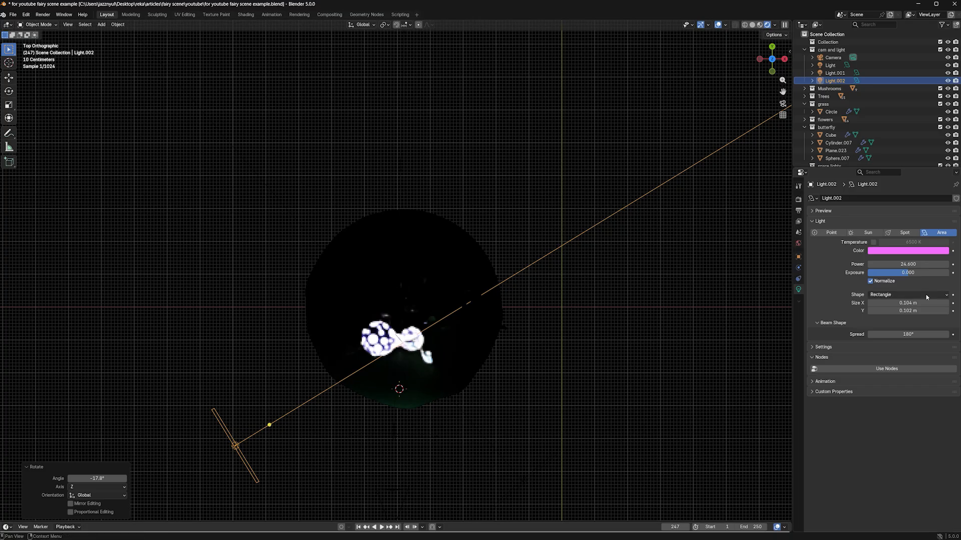
# Step: Tint the new light pale yellow and return to the camera view
pyautogui.click(894, 251)
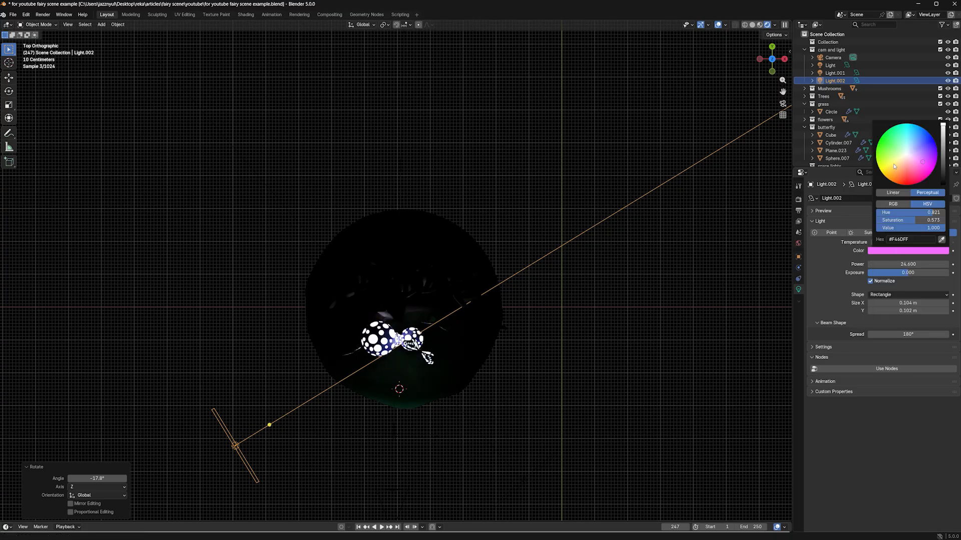
pyautogui.click(897, 160)
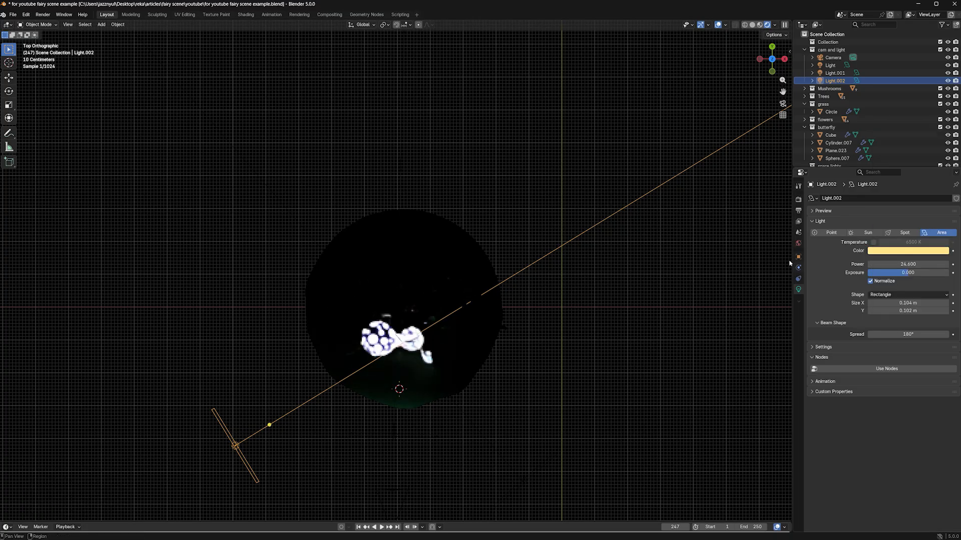
pyautogui.click(782, 103)
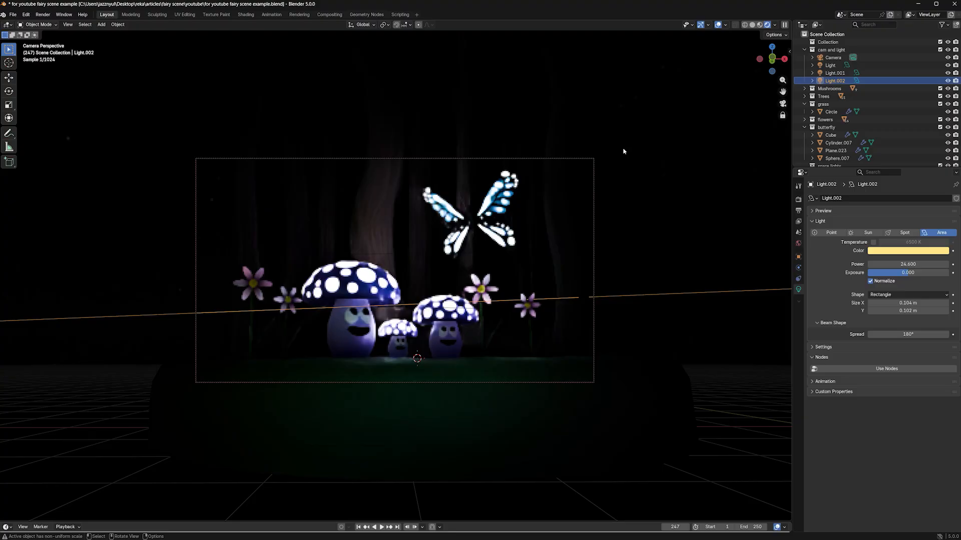
# Step: Set the power of Light.001 to 49.6 and recolor it lavender
pyautogui.moveTo(901, 264); pyautogui.dragTo(917, 264)
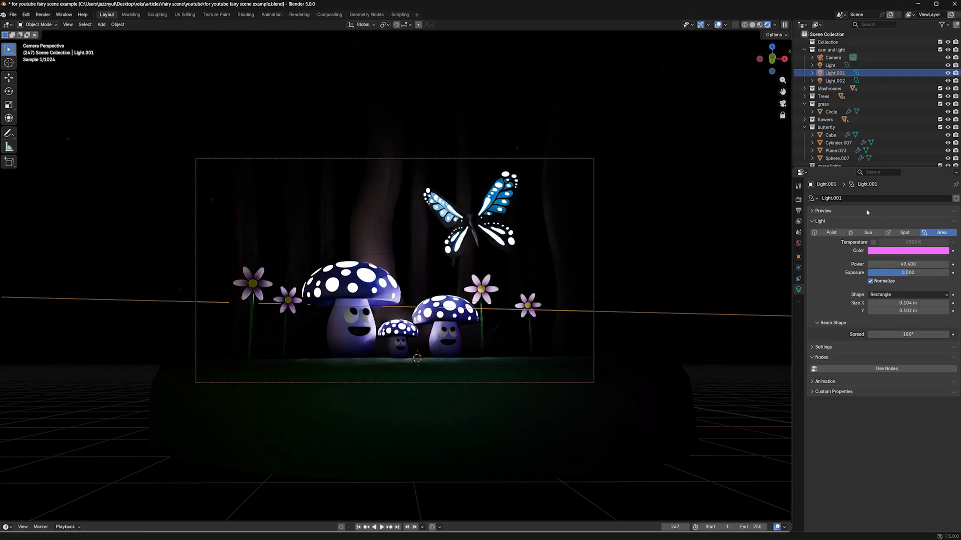
pyautogui.click(901, 251)
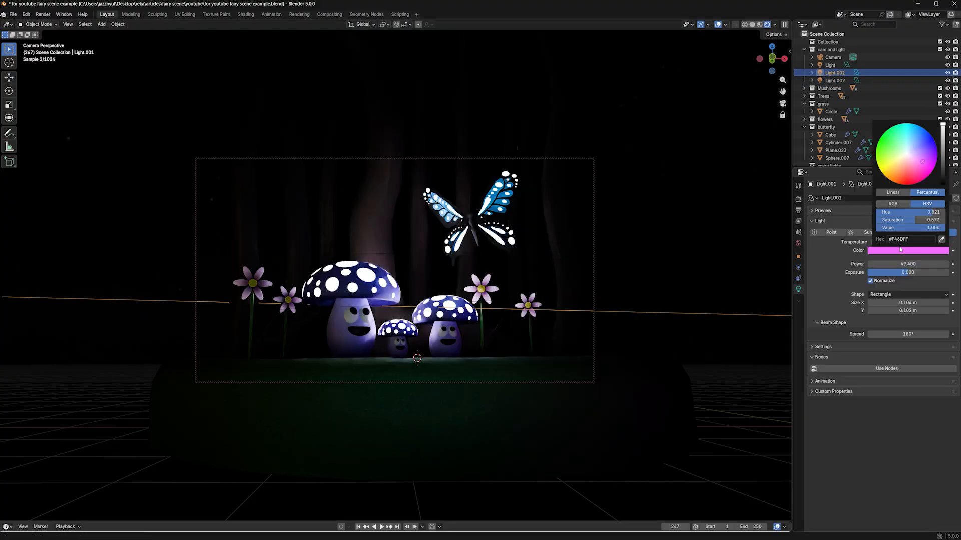
pyautogui.moveTo(922, 155); pyautogui.dragTo(915, 149)
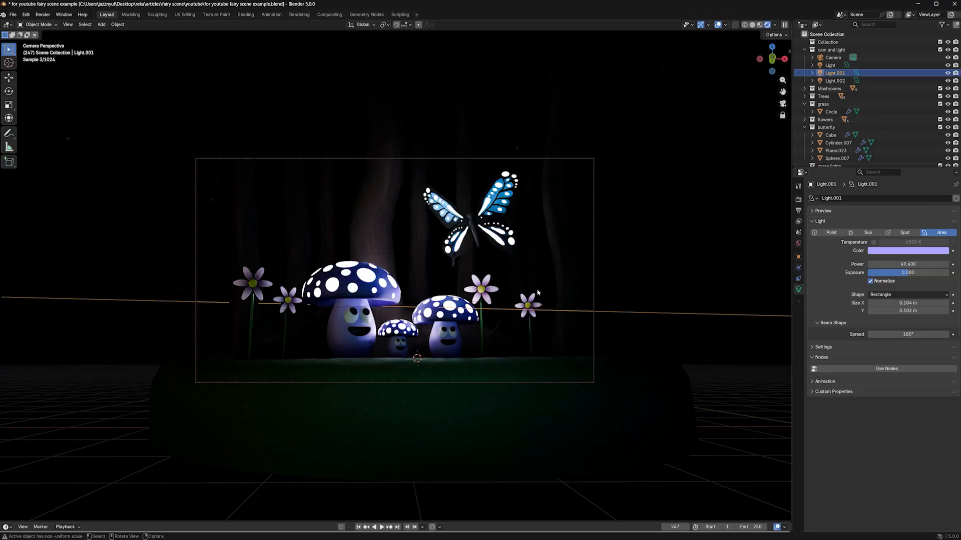
# Step: Set the power of Light.001 to 51.5 and recolor it pinkish violet #EA92FF in the camera view
pyautogui.moveTo(538, 291); pyautogui.dragTo(521, 491, button='middle')
pyautogui.moveTo(522, 492); pyautogui.dragTo(509, 491)
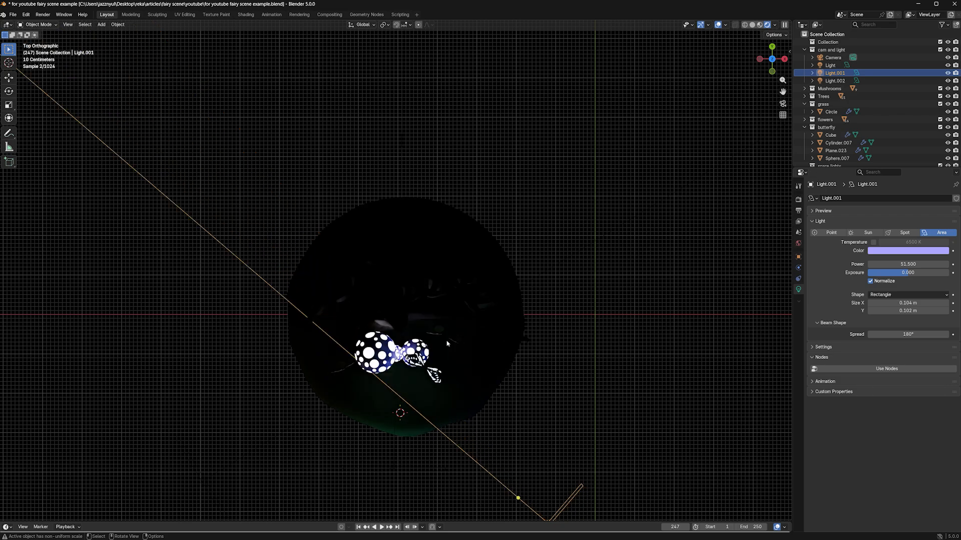
pyautogui.click(782, 103)
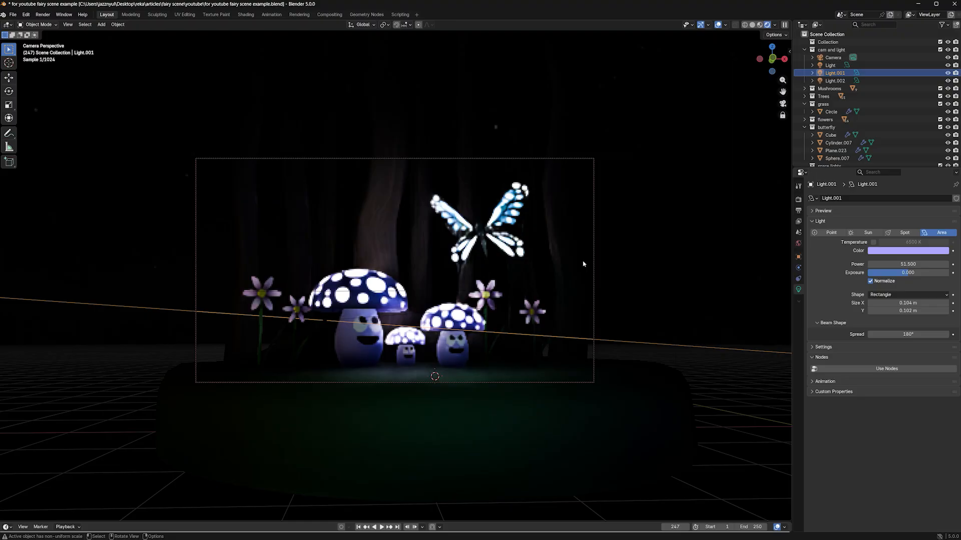
pyautogui.click(908, 250)
pyautogui.click(918, 158)
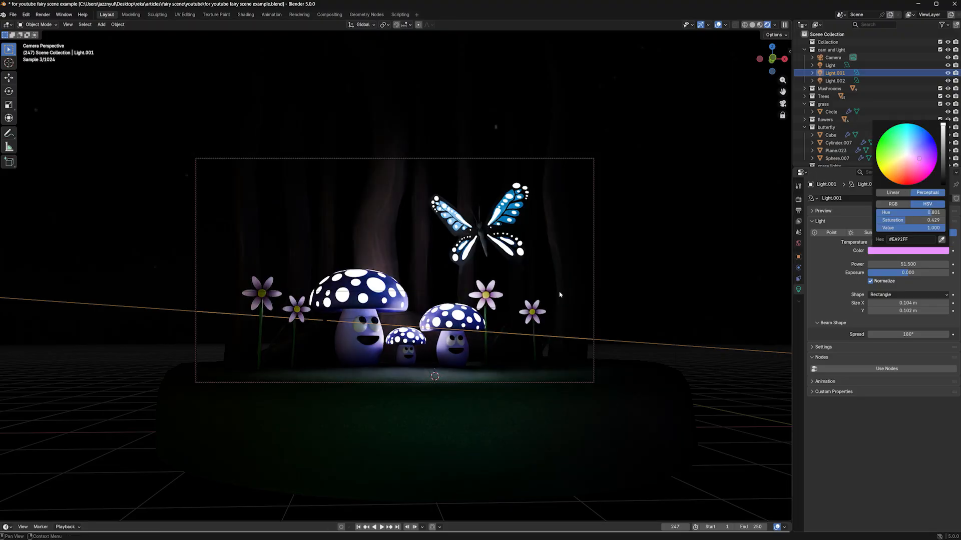
# Step: Place the 3D cursor behind the trees in top view and add a sun light there, at about X -5.6 m, Y 6.46 m
pyautogui.press('KP_7')
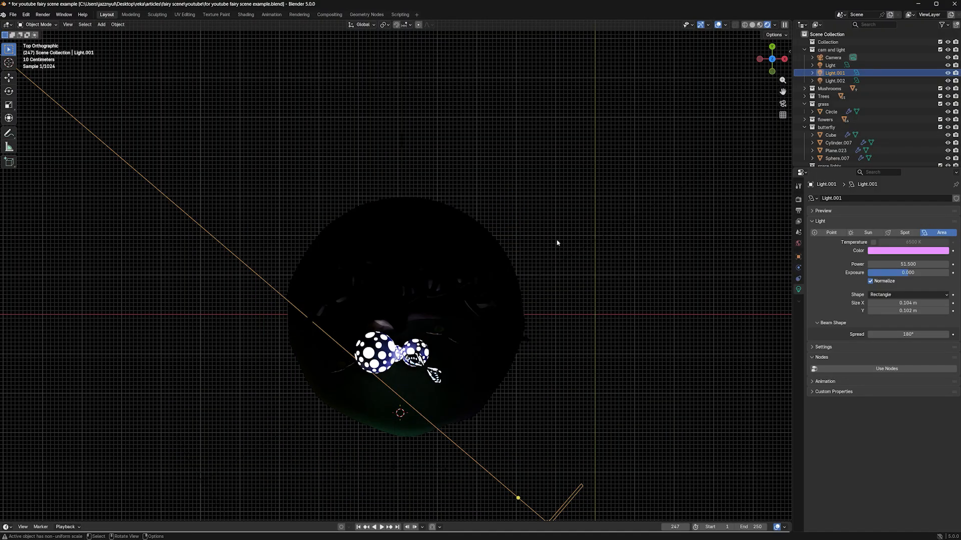
pyautogui.click(406, 89)
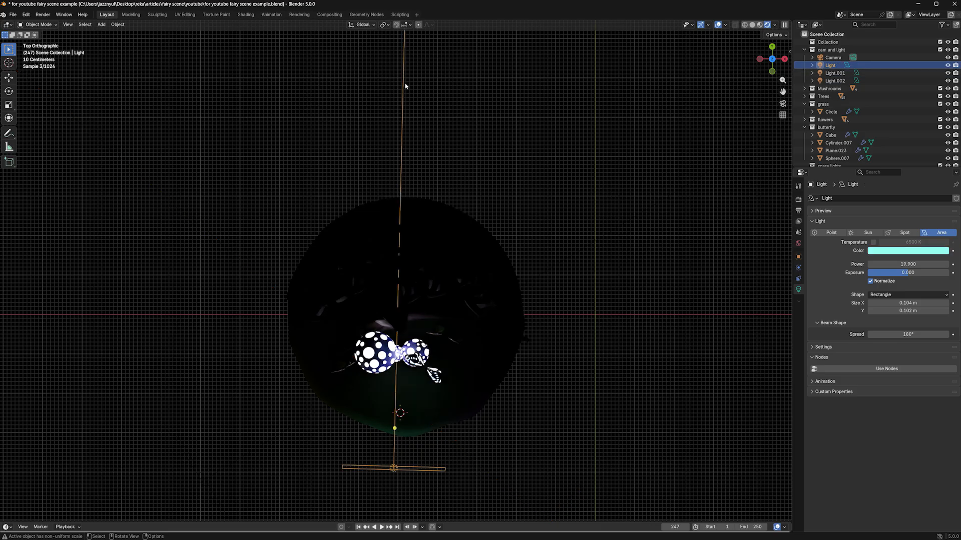
pyautogui.click(375, 60)
pyautogui.keyDown('shift'); pyautogui.rightClick(374, 60); pyautogui.keyUp('shift')
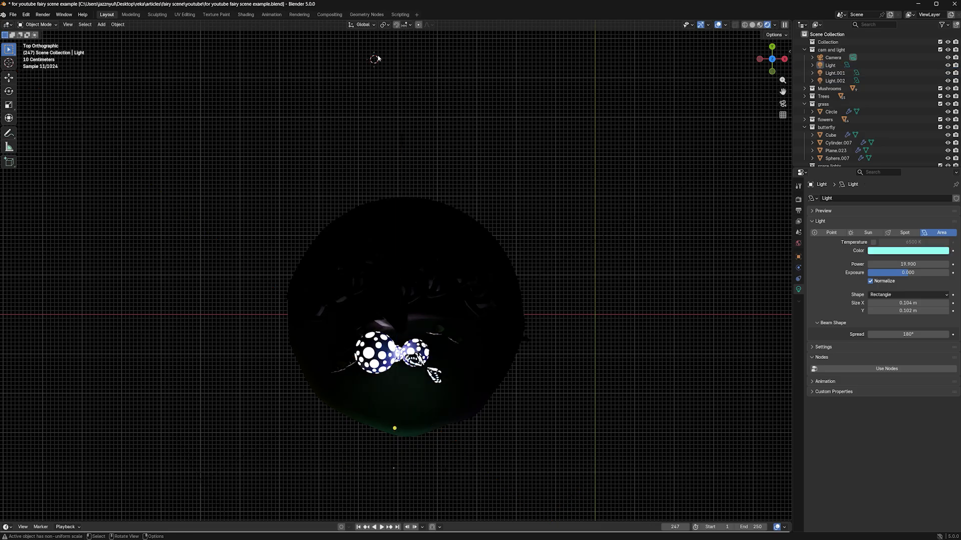
pyautogui.hotkey('shift', 'a')
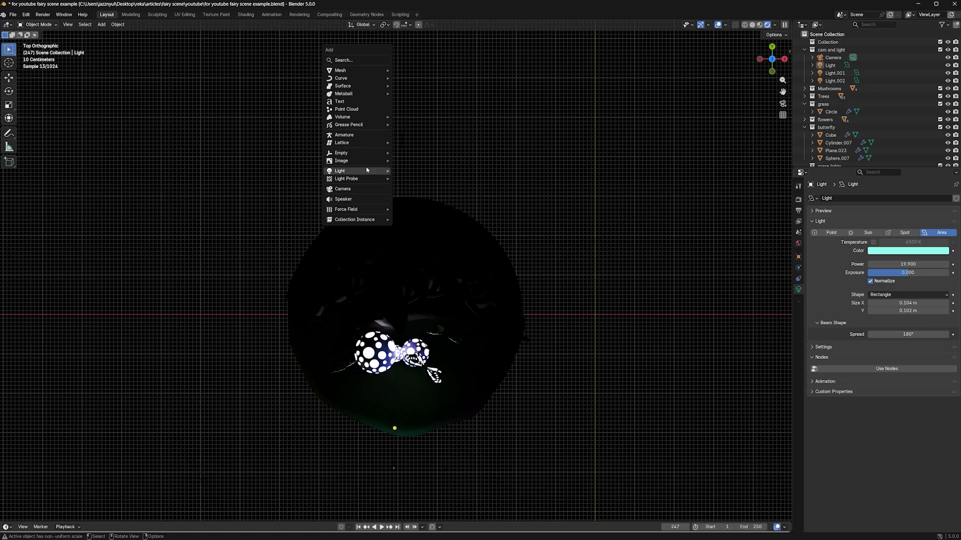
pyautogui.moveTo(381, 170)
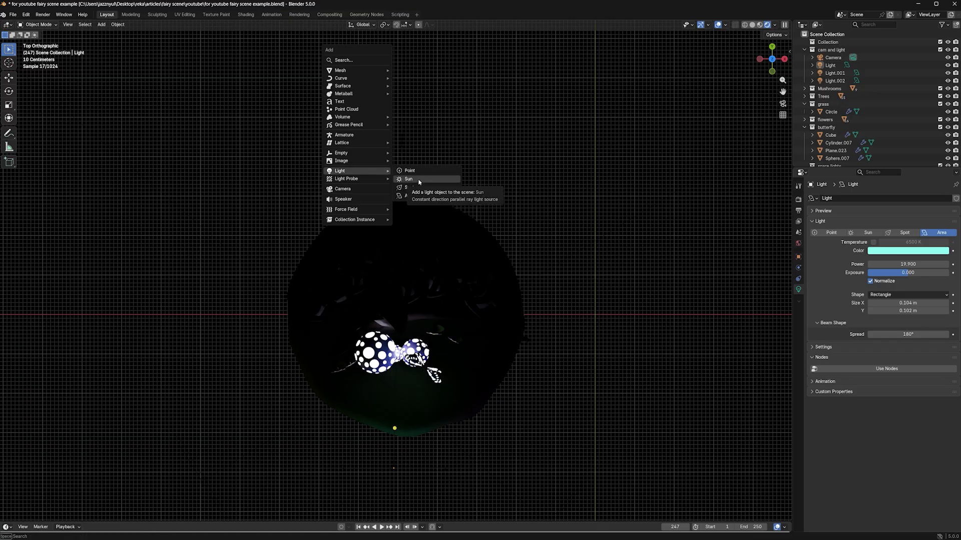
pyautogui.click(420, 180)
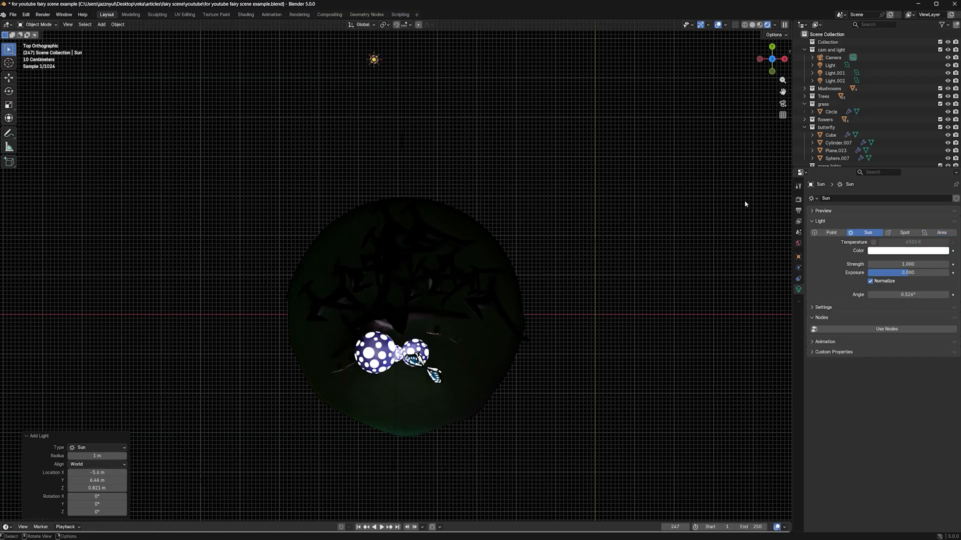
# Step: Return to the camera view, set the sun's strength to 120 and tint it pinkish red
pyautogui.press('KP_0')
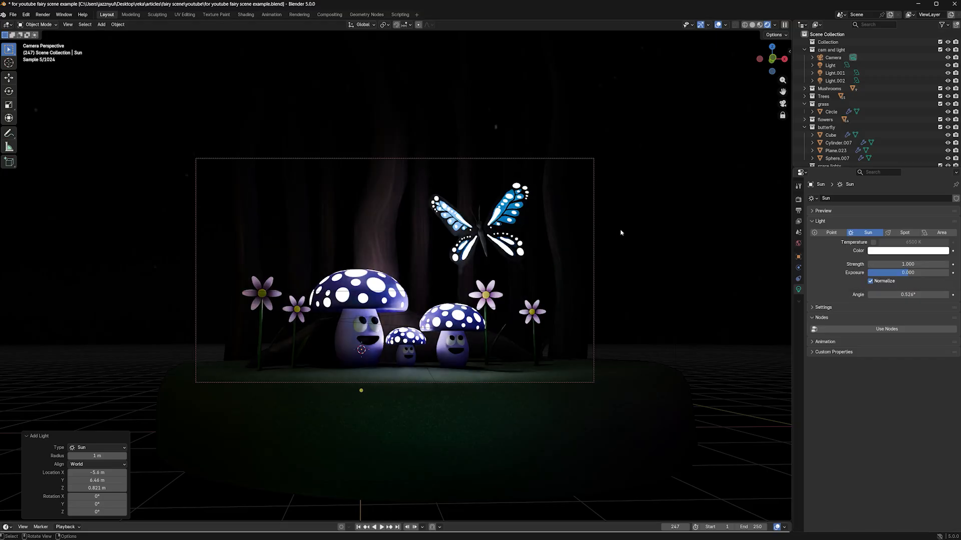
pyautogui.click(912, 266)
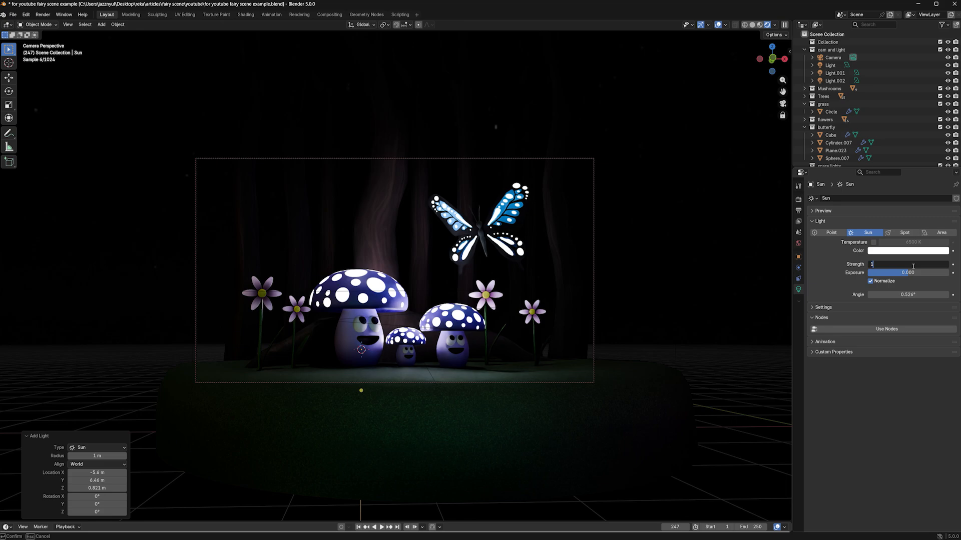
pyautogui.press('Return')
pyautogui.click(908, 251)
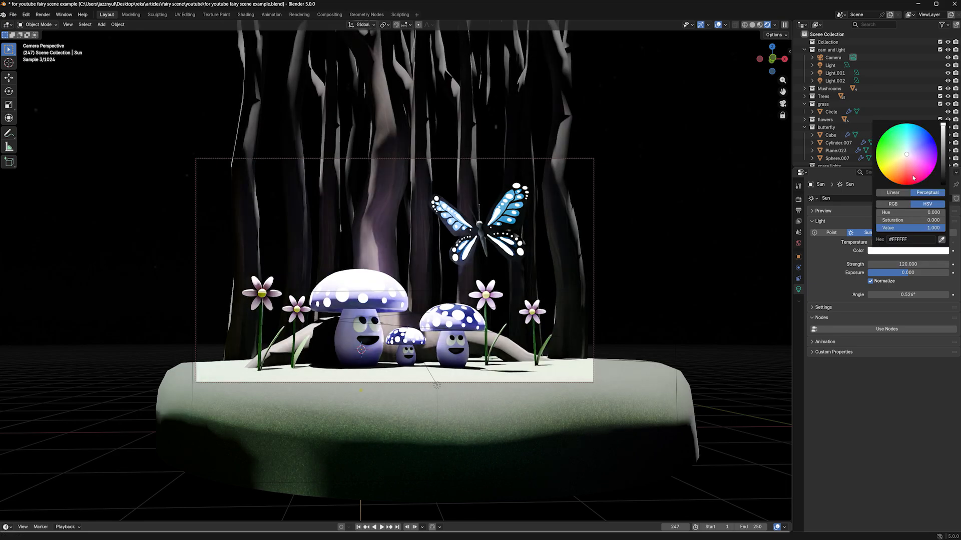
pyautogui.click(913, 178)
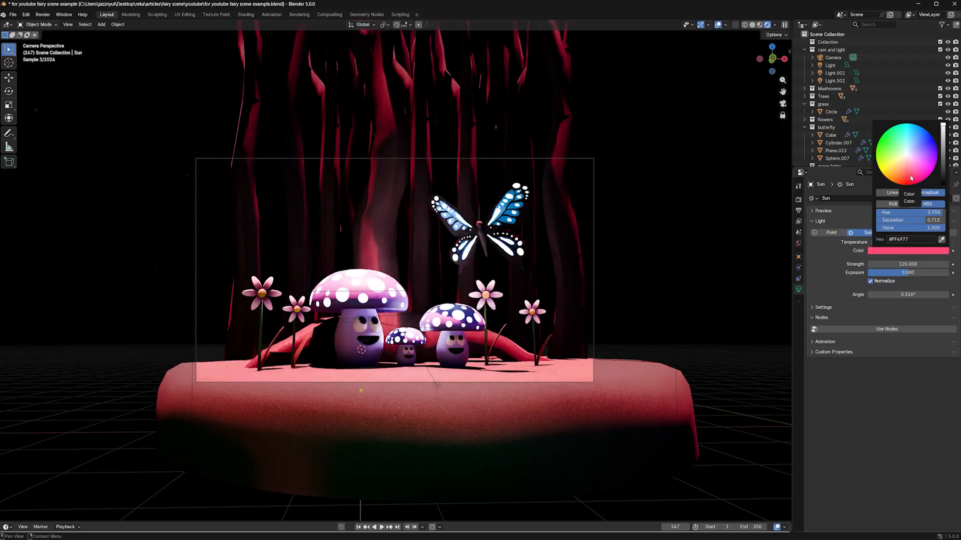
pyautogui.click(911, 178)
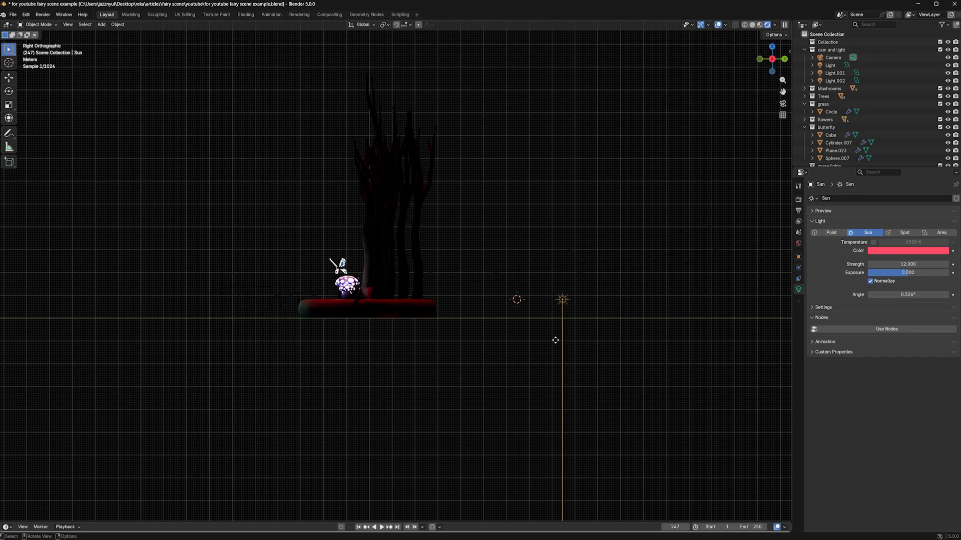
# Step: Aim the sun nearly horizontally at the back of the scene in right view and raise it about 0.42 m along Z
pyautogui.moveTo(555, 340); pyautogui.dragTo(493, 296)
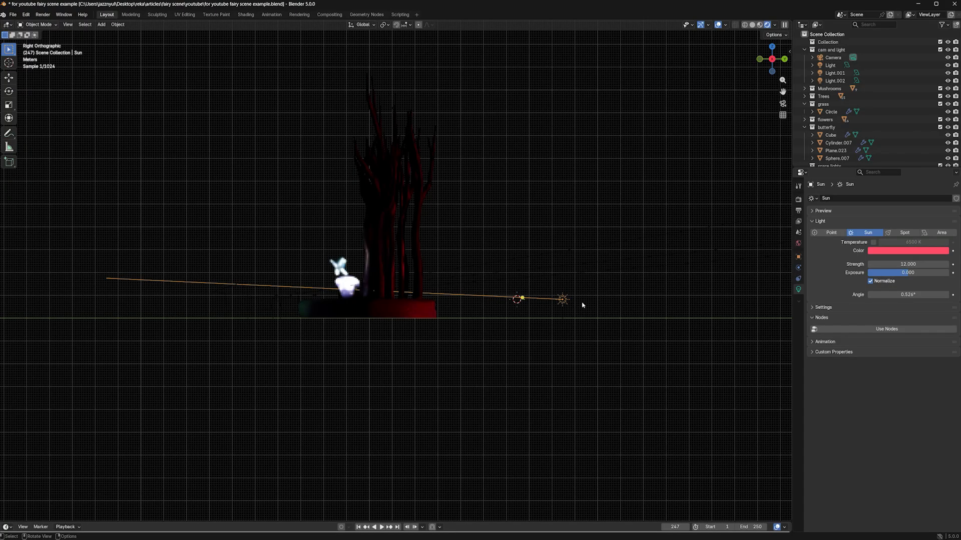
pyautogui.press('g')
pyautogui.press('z')
pyautogui.click(493, 273)
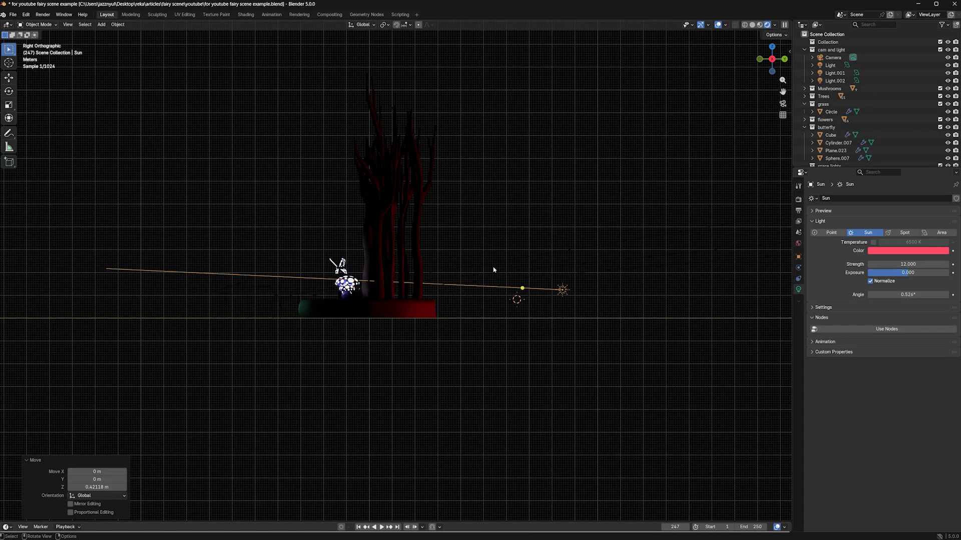
# Step: Return to the camera view and raise the sun's strength to 120, 150 and finally 200
pyautogui.click(782, 104)
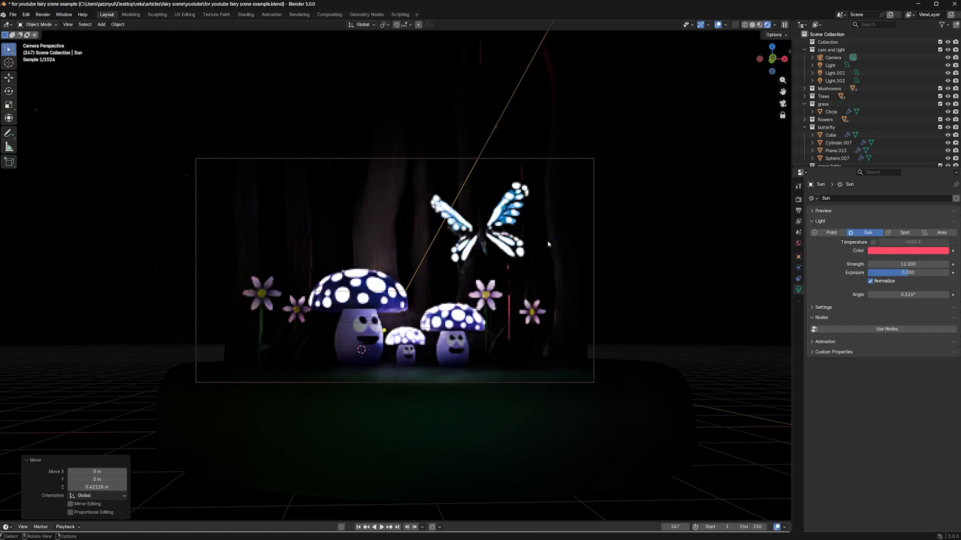
pyautogui.doubleClick(908, 263)
pyautogui.write('120')
pyautogui.press('Return')
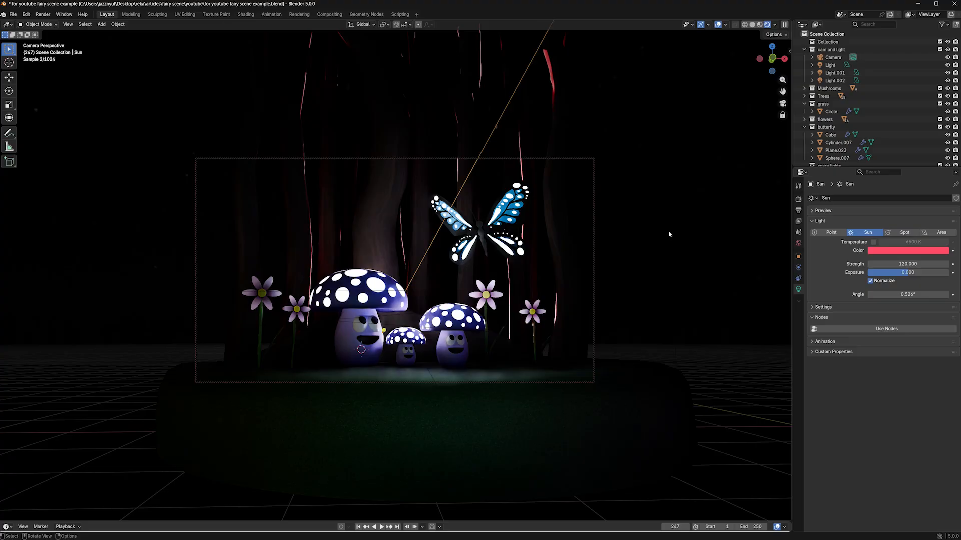
pyautogui.doubleClick(908, 264)
pyautogui.write('150')
pyautogui.press('Return')
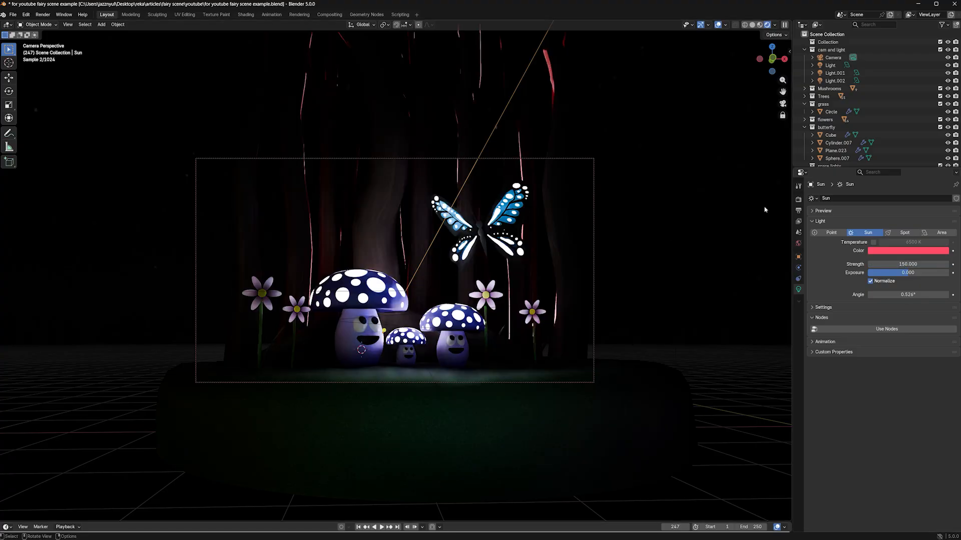
pyautogui.doubleClick(907, 264)
pyautogui.write('200')
pyautogui.press('Return')
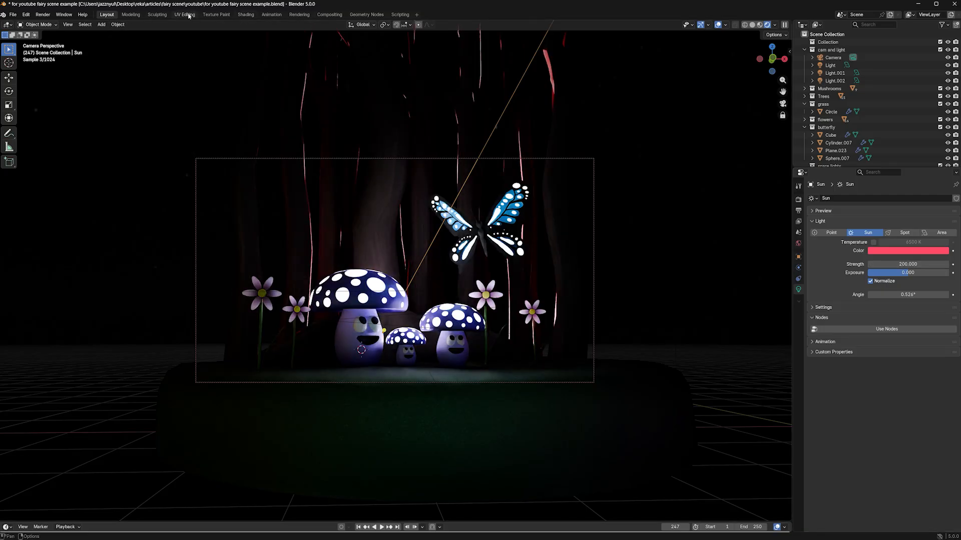
# Step: Switch to the Shading workspace with rendered viewport shading and display the World shader nodes
pyautogui.click(246, 14)
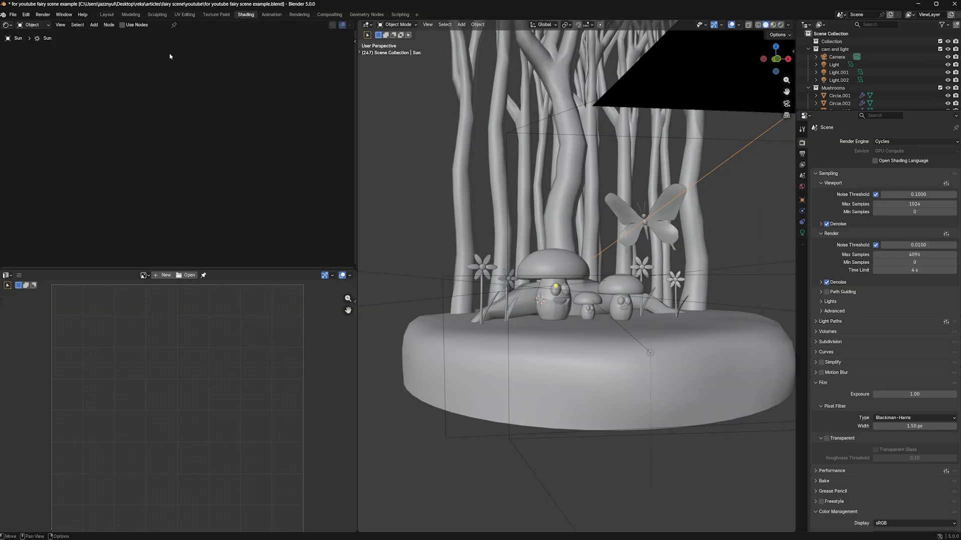
pyautogui.click(780, 25)
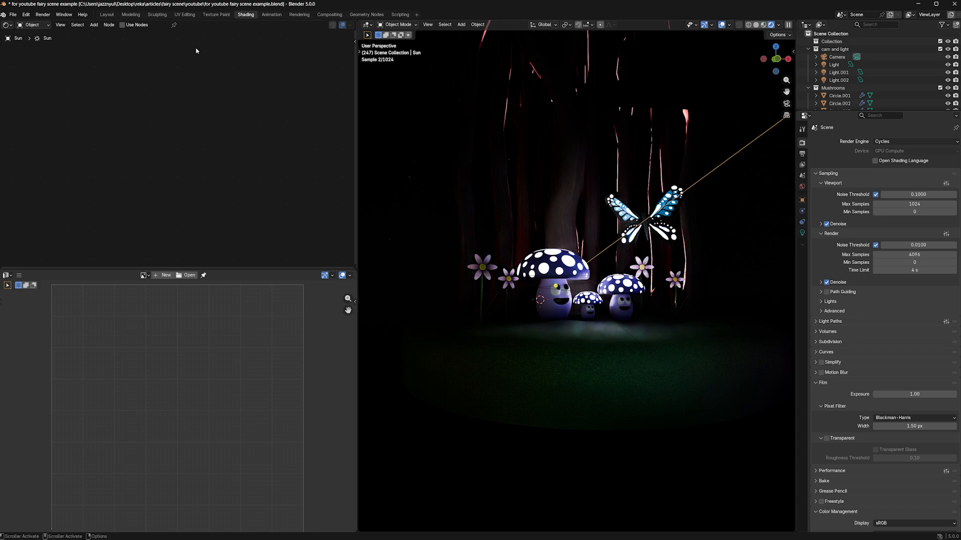
pyautogui.click(32, 24)
pyautogui.click(33, 44)
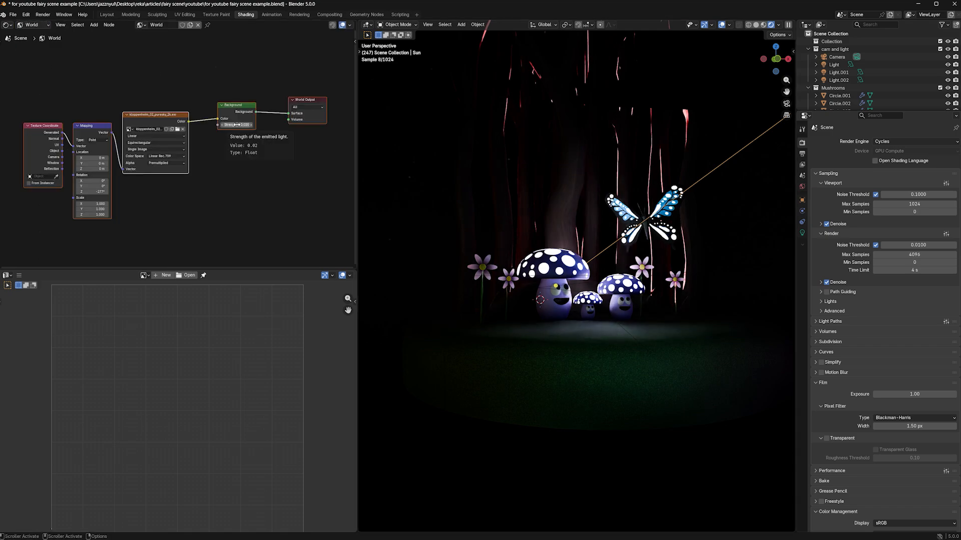
# Step: Raise the world Background node's strength to 0.05 and finally 0.1, and adjust the environment texture's Z rotation in the Mapping node
pyautogui.moveTo(238, 124); pyautogui.dragTo(237, 125)
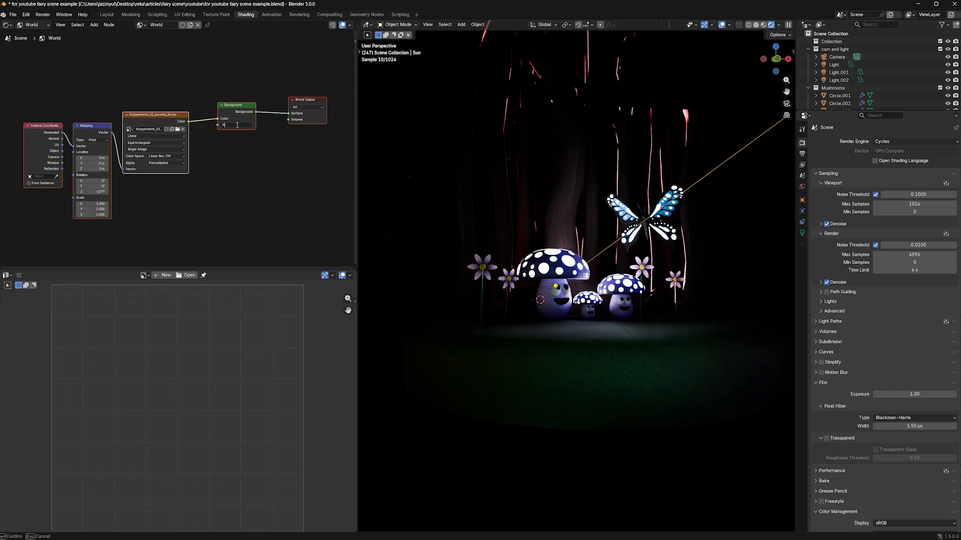
pyautogui.write('0.05')
pyautogui.press('Return')
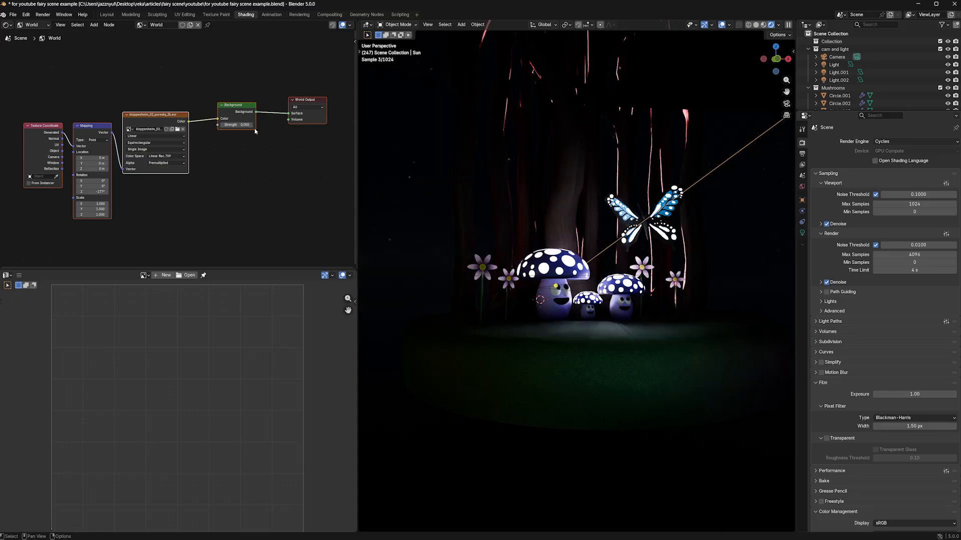
pyautogui.click(241, 124)
pyautogui.write('0.1')
pyautogui.press('Return')
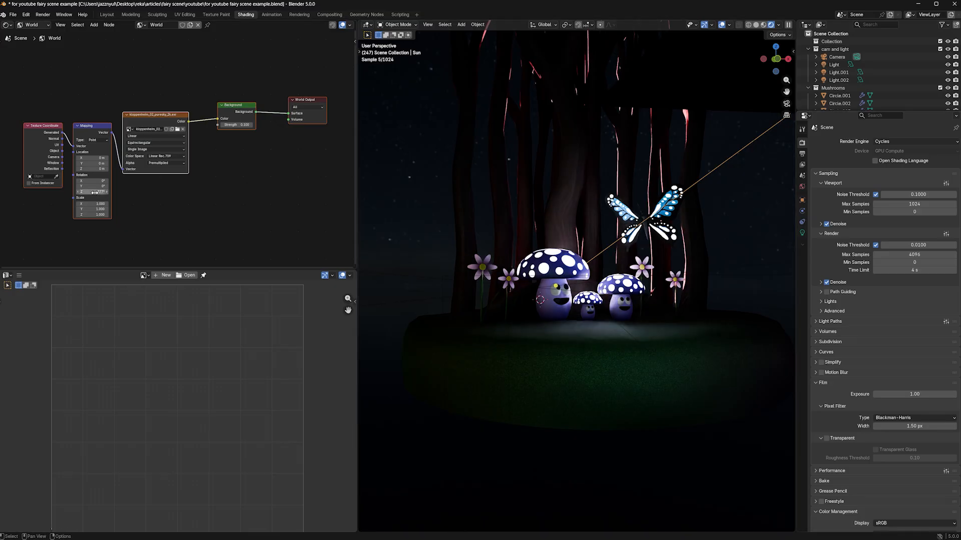
pyautogui.moveTo(92, 191)
pyautogui.mouseDown()
pyautogui.moveTo(123, 192)
pyautogui.moveTo(97, 193)
pyautogui.mouseUp()
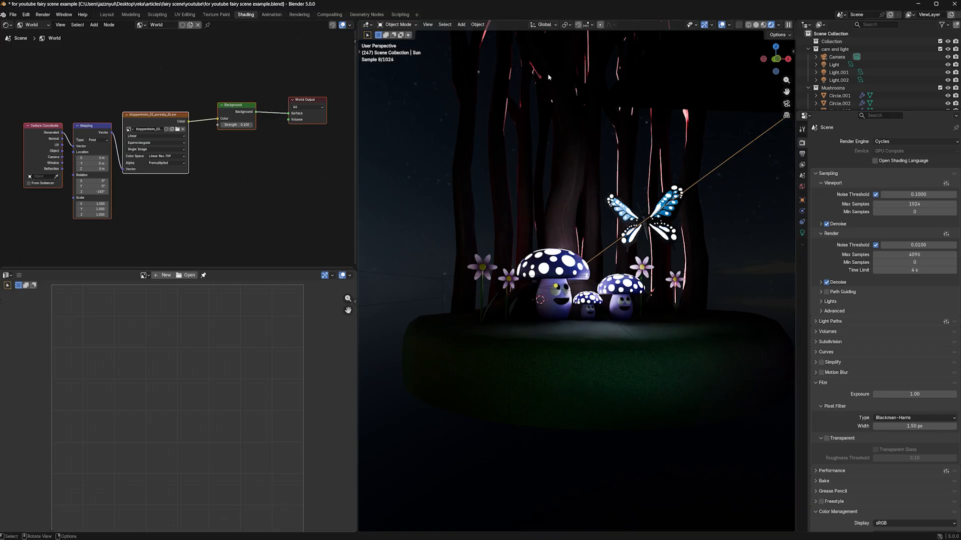
# Step: Return to the Layout workspace and, after trying other hues, give the sun a more saturated pinkish red color
pyautogui.click(106, 14)
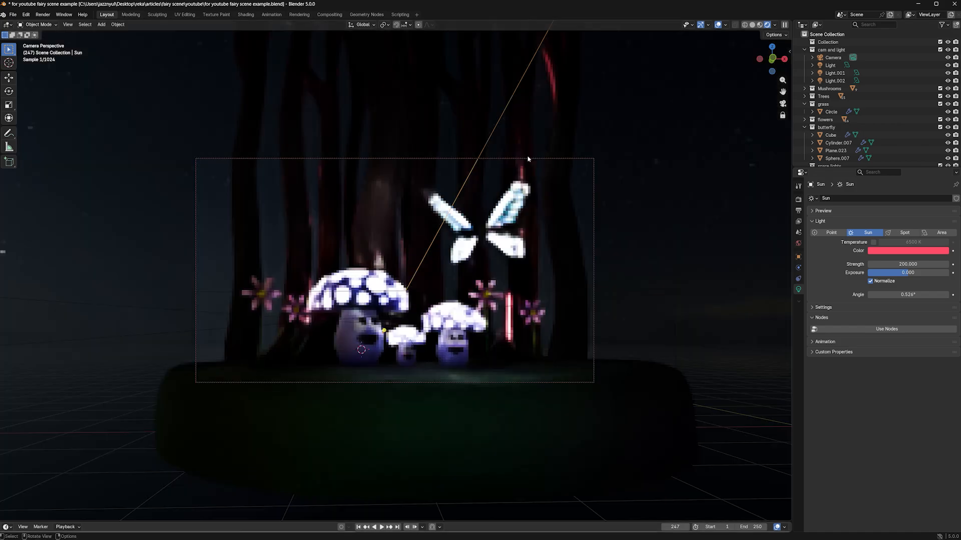
pyautogui.click(908, 250)
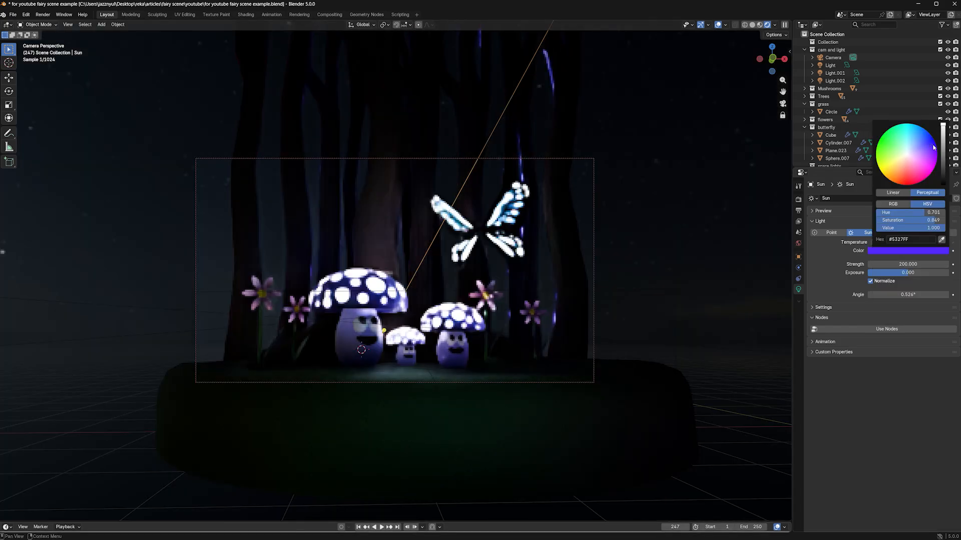
pyautogui.moveTo(931, 148)
pyautogui.mouseDown()
pyautogui.moveTo(917, 171)
pyautogui.moveTo(893, 182)
pyautogui.moveTo(876, 163)
pyautogui.moveTo(879, 145)
pyautogui.moveTo(898, 126)
pyautogui.moveTo(933, 138)
pyautogui.moveTo(935, 165)
pyautogui.moveTo(914, 186)
pyautogui.mouseUp()
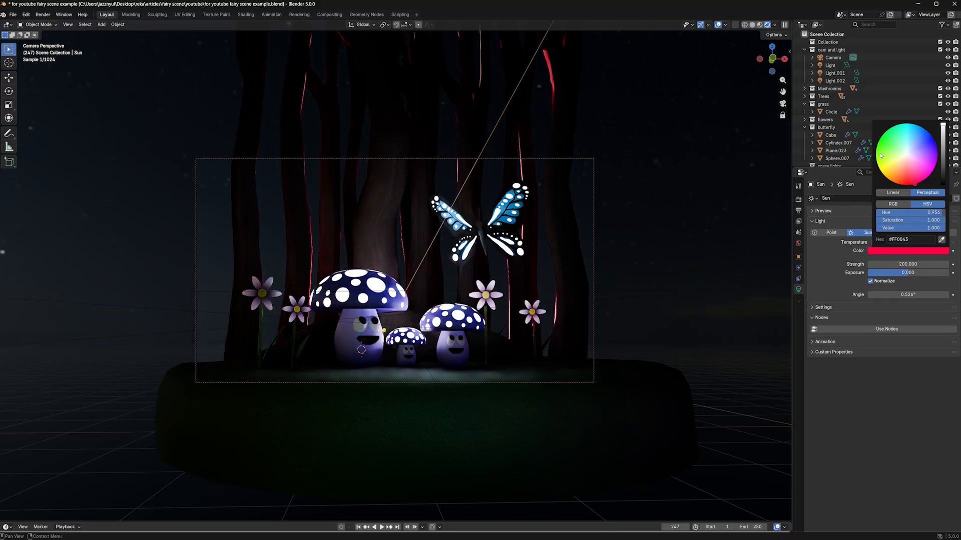
pyautogui.moveTo(914, 184); pyautogui.dragTo(912, 183)
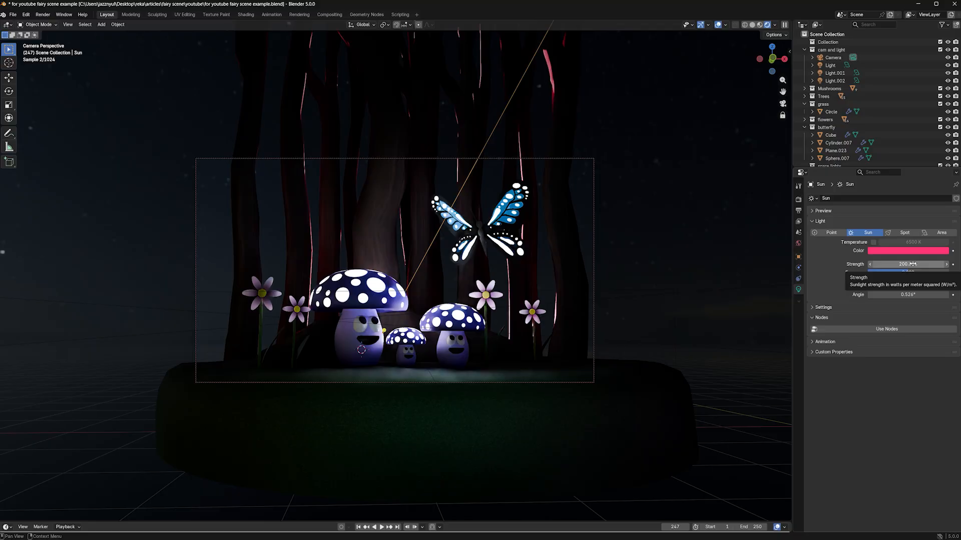
# Step: Increase the sun's strength to 500 and settle on 300
pyautogui.click(907, 265)
pyautogui.write('5')
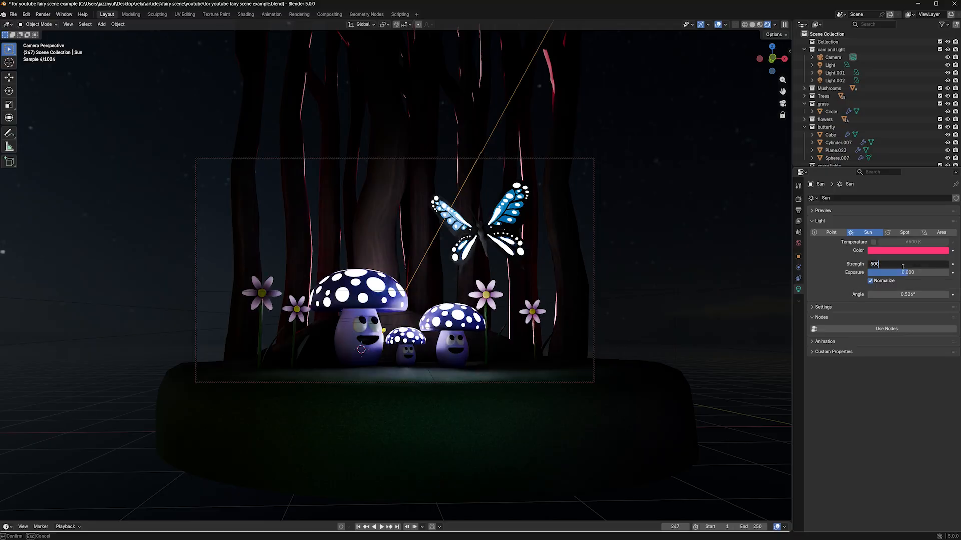
pyautogui.write('00')
pyautogui.press('Return')
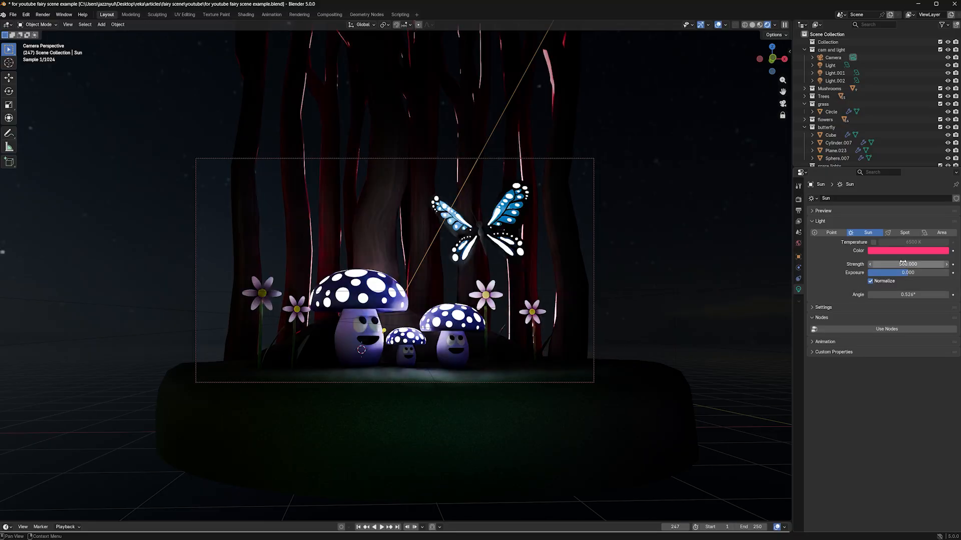
pyautogui.click(916, 264)
pyautogui.write('5')
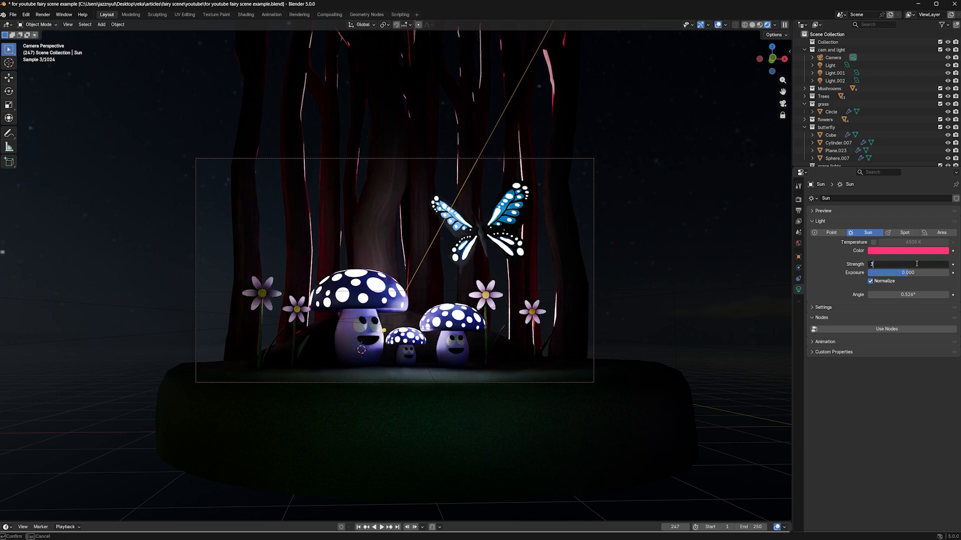
pyautogui.write('00')
pyautogui.press('Return')
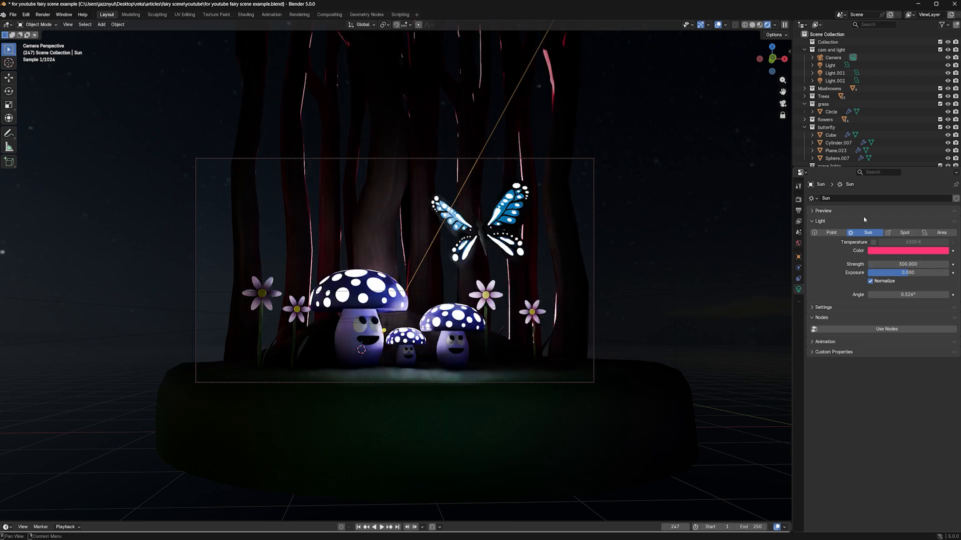
# Step: Set the color management view transform to Standard in the render properties
pyautogui.click(798, 199)
pyautogui.scroll(-10, 865, 328)
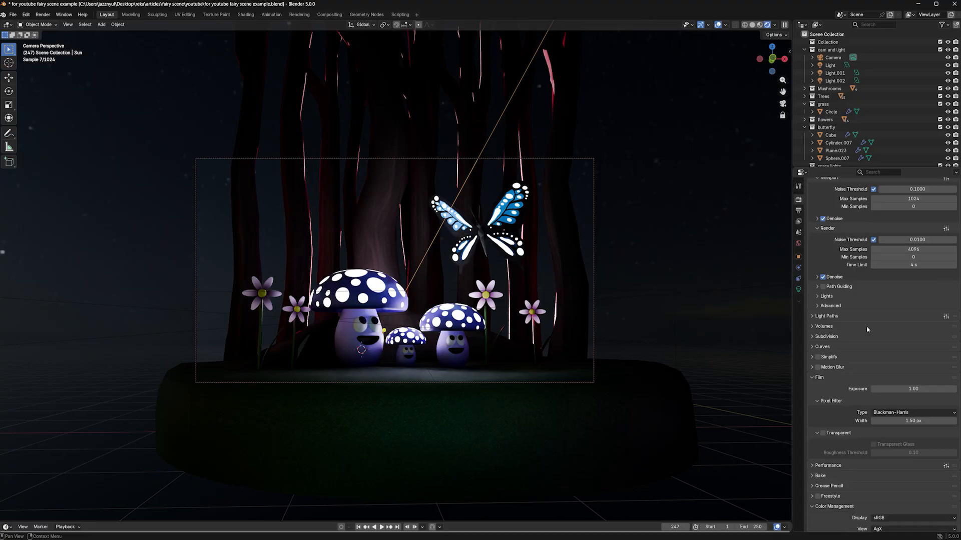
pyautogui.scroll(-1, 866, 328)
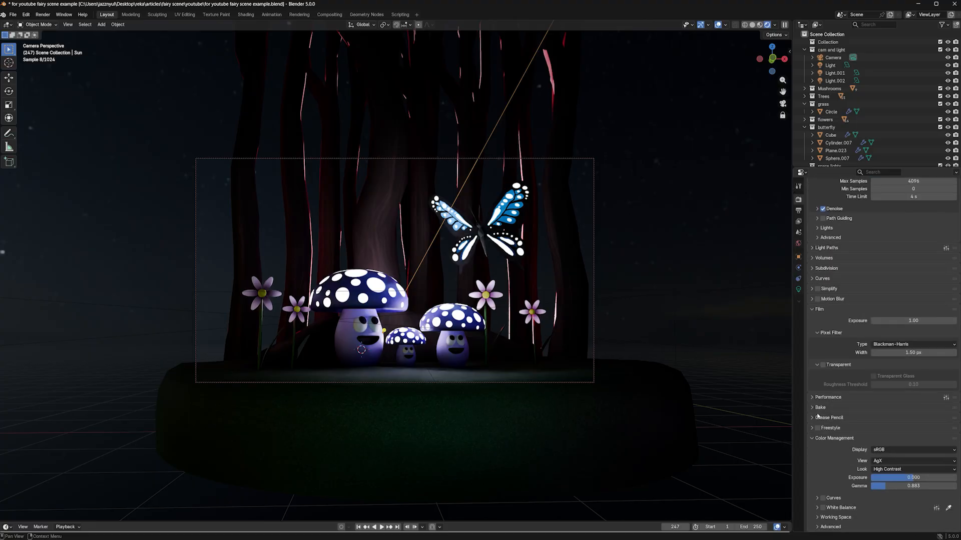
pyautogui.click(887, 460)
pyautogui.click(874, 394)
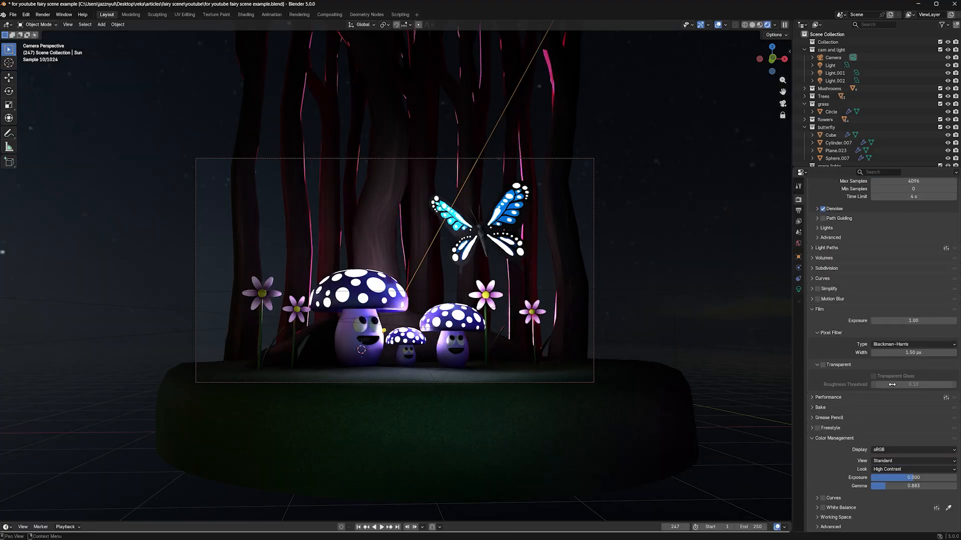
# Step: Try the Very High Contrast look and the Khronos PBR Neutral view transform, and undo these color management changes
pyautogui.click(888, 469)
pyautogui.click(897, 412)
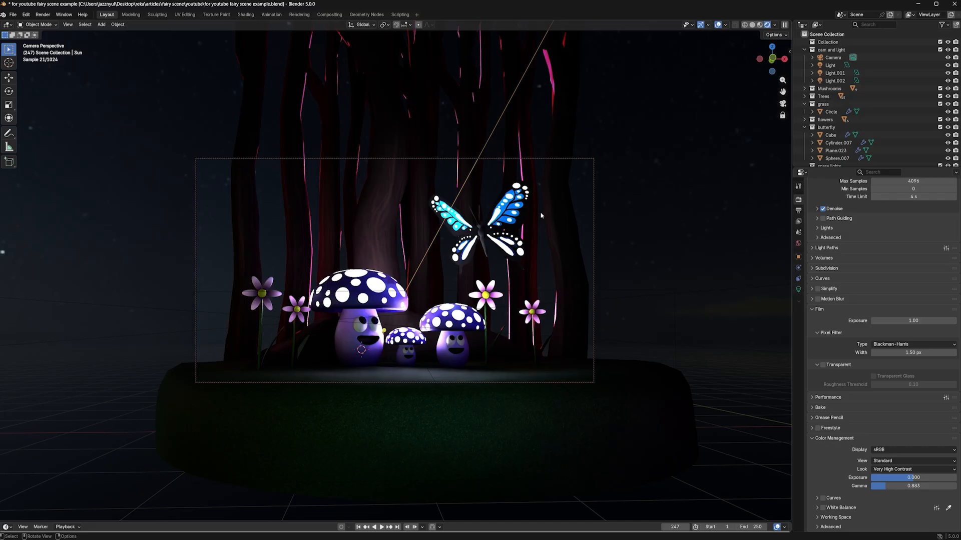
pyautogui.moveTo(913, 478); pyautogui.dragTo(913, 478)
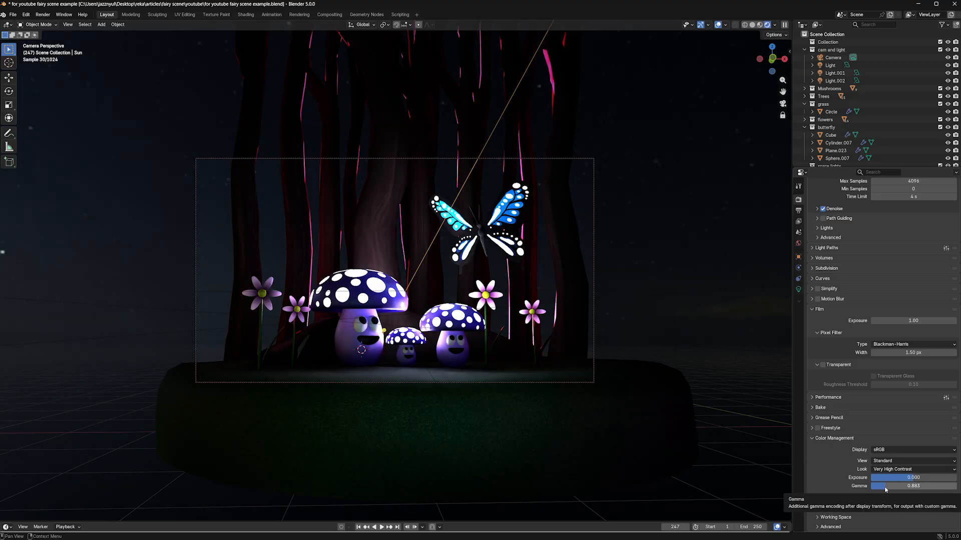
pyautogui.click(896, 461)
pyautogui.click(893, 439)
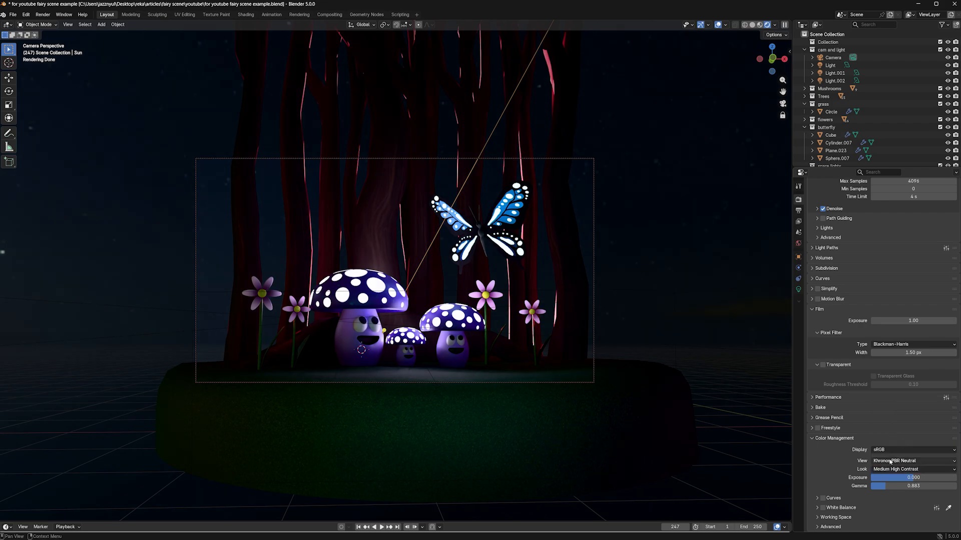
pyautogui.hotkey('ctrl', 'z')
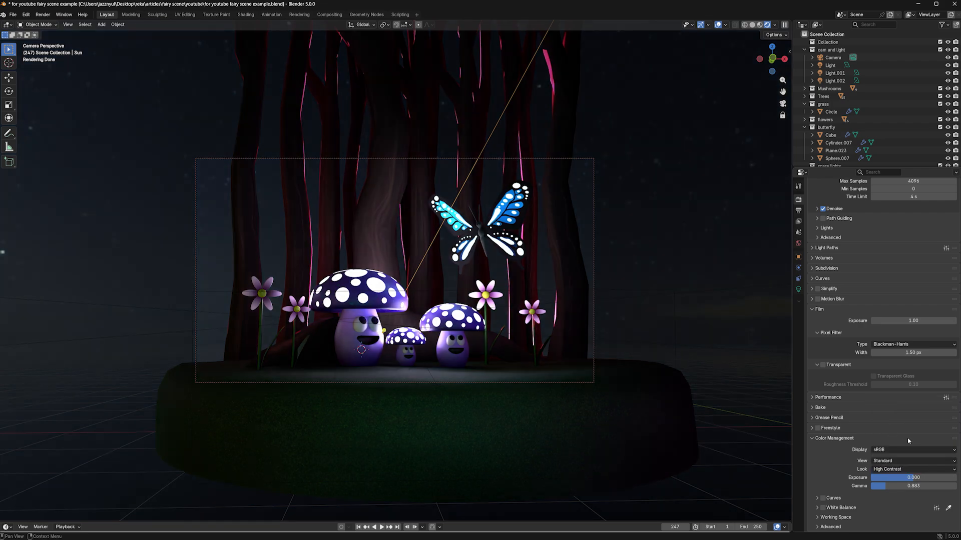
# Step: In the output properties, choose PNG as the file format and accept the output file "render 1" in the butterfly painting folder
pyautogui.click(797, 186)
pyautogui.click(798, 199)
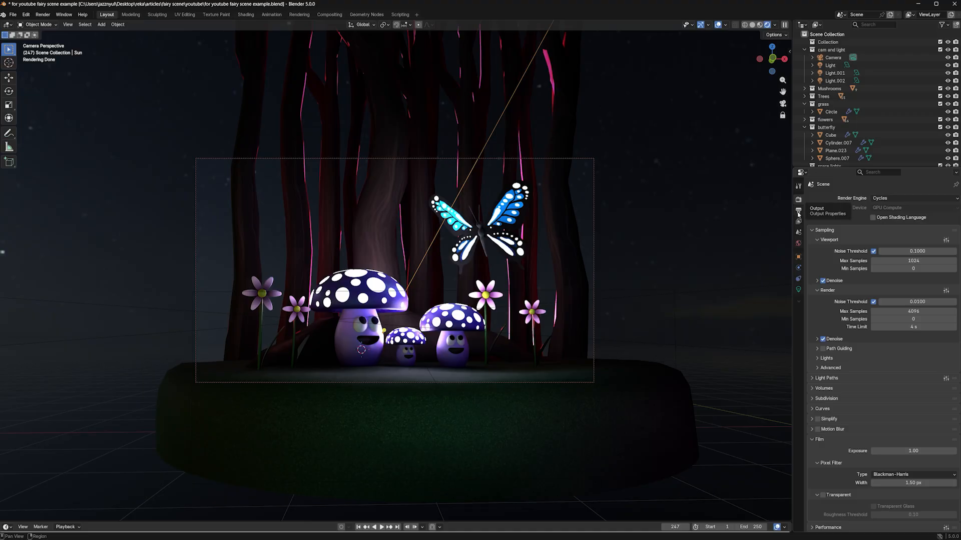
pyautogui.click(798, 210)
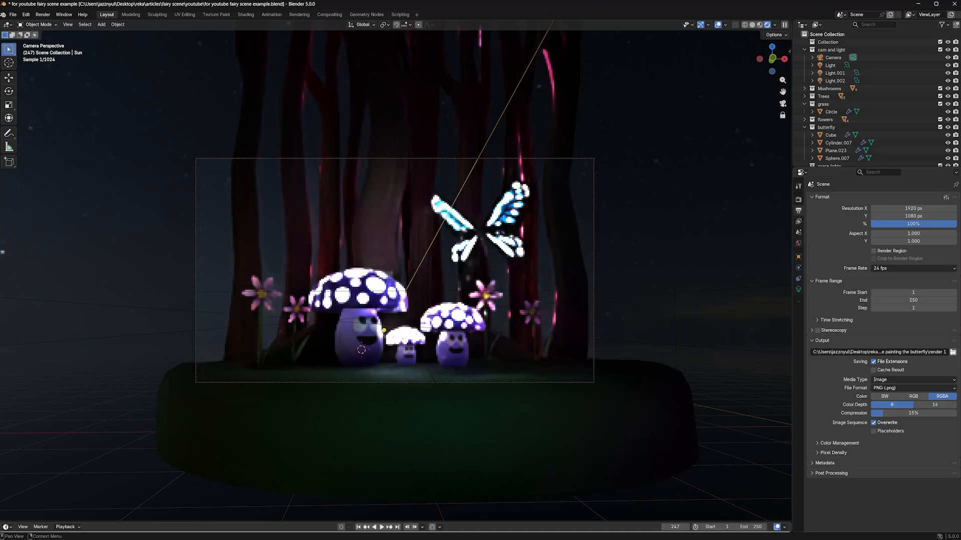
pyautogui.click(930, 388)
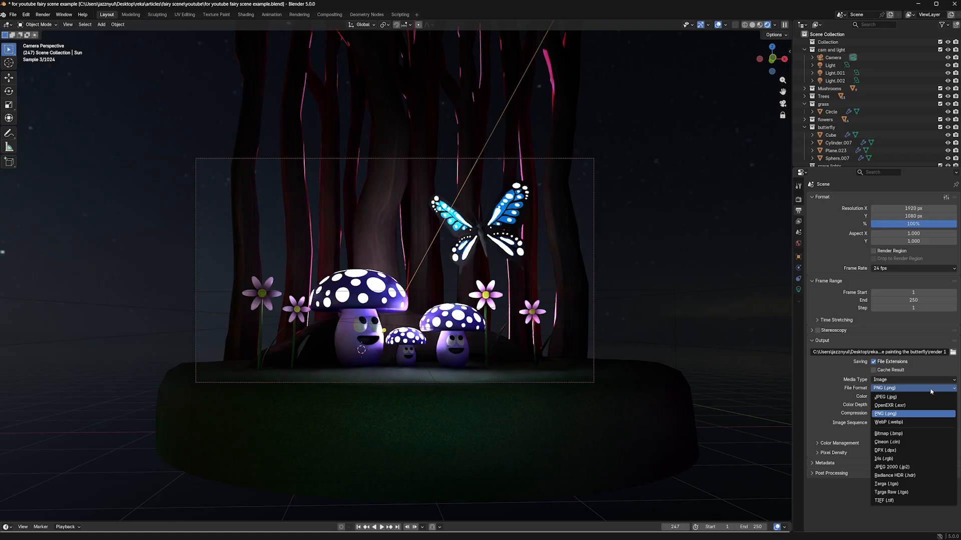
pyautogui.click(891, 414)
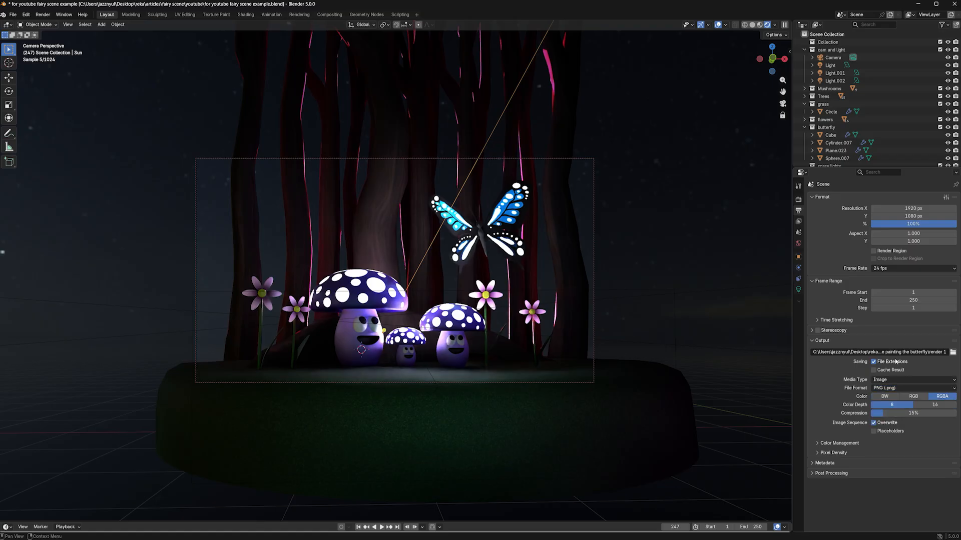
pyautogui.click(952, 352)
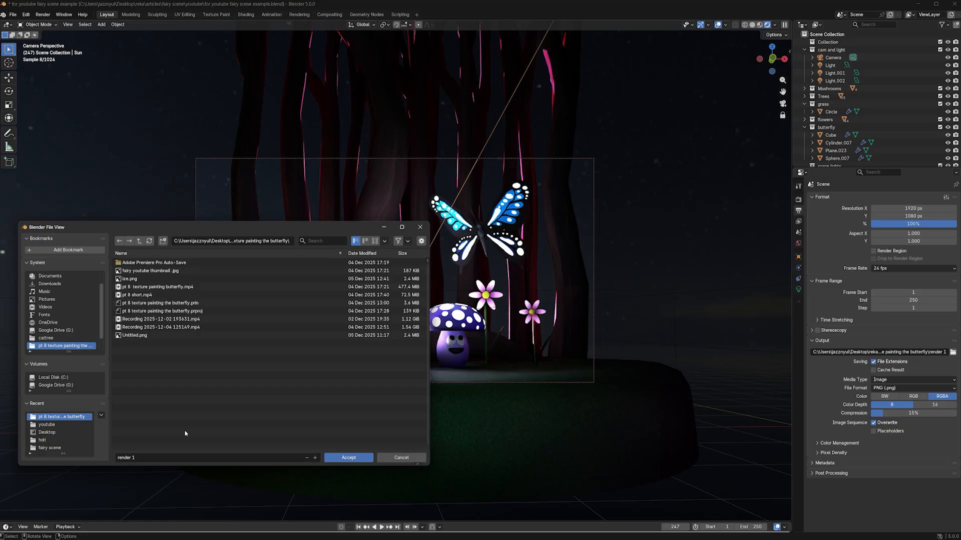
pyautogui.click(348, 461)
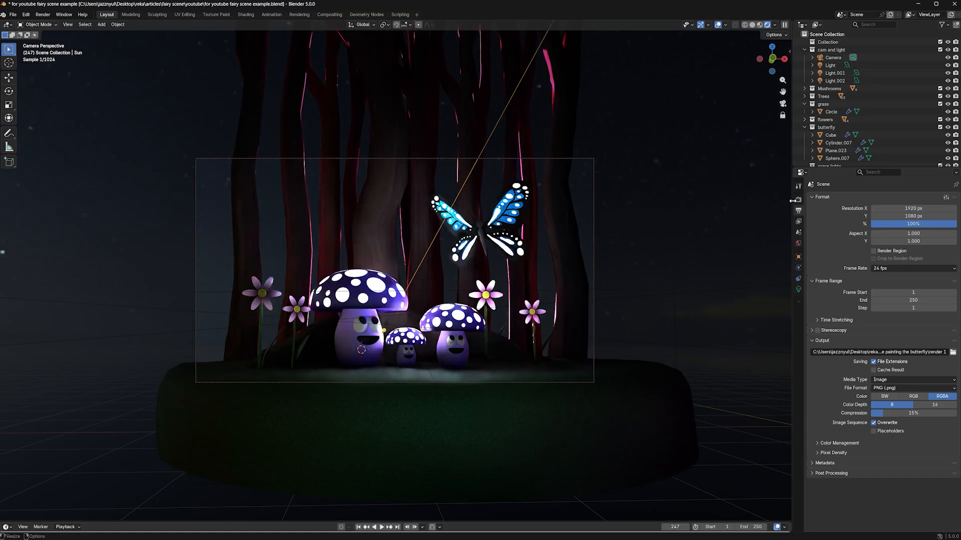
# Step: Switch the render engine to EEVEE to compare the look, and set it back to Cycles
pyautogui.click(798, 199)
pyautogui.click(883, 199)
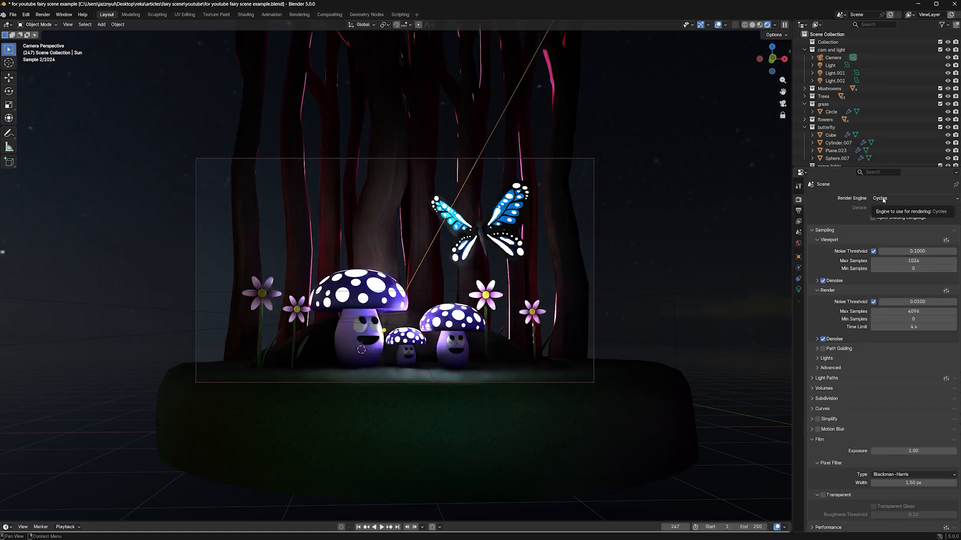
pyautogui.click(892, 200)
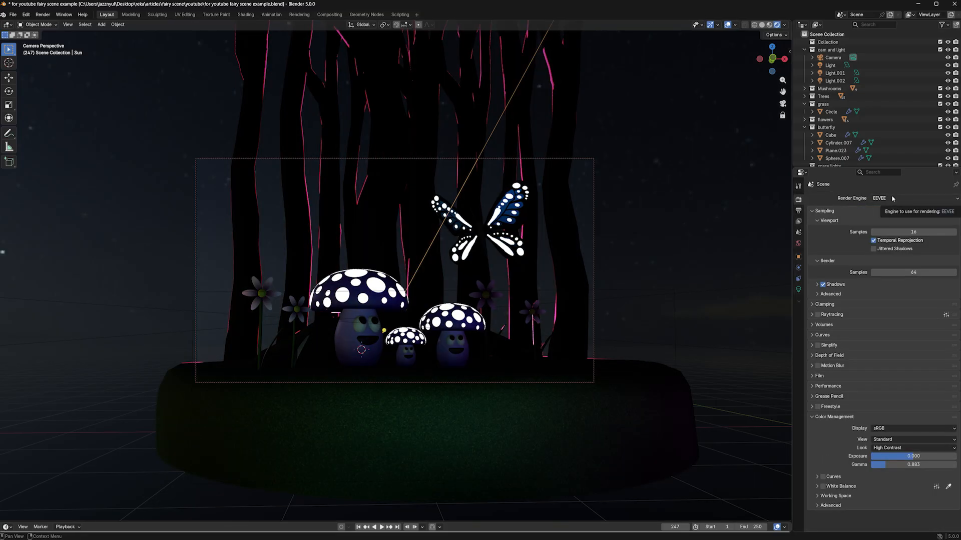
pyautogui.click(893, 199)
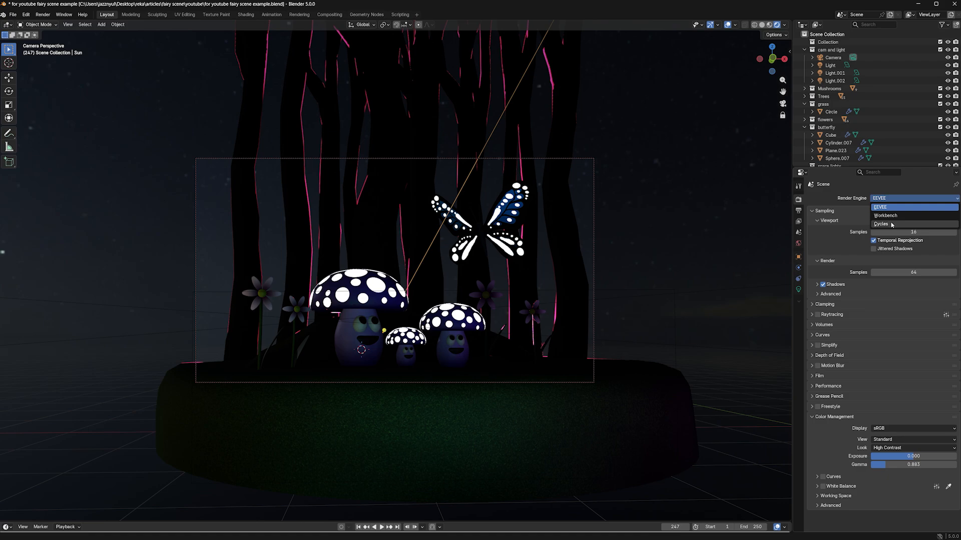
pyautogui.click(891, 224)
pyautogui.click(893, 208)
pyautogui.click(888, 225)
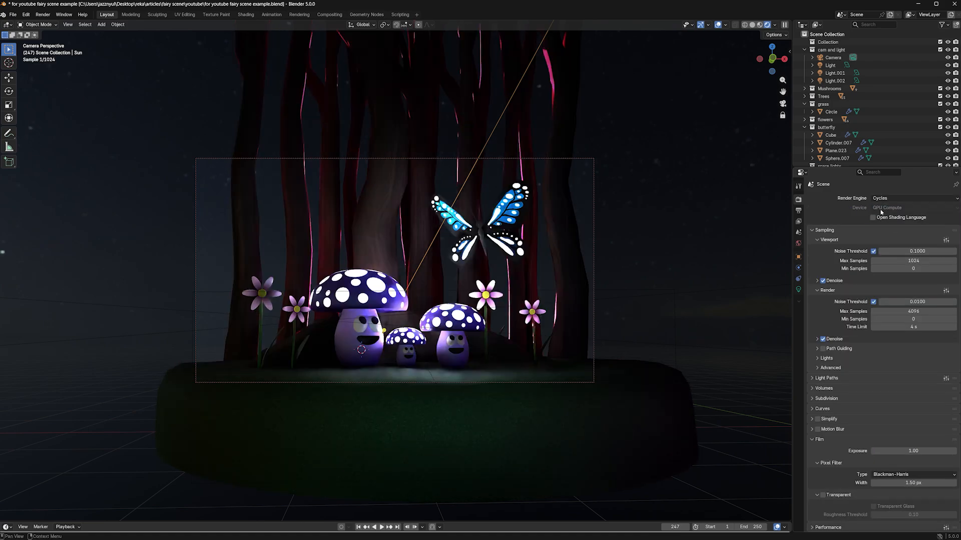
# Step: In the system preferences, set the Cycles render devices to CUDA and finally OptiX with the NVIDIA GeForce RTX 3060, and close the preferences
pyautogui.click(25, 15)
pyautogui.click(36, 115)
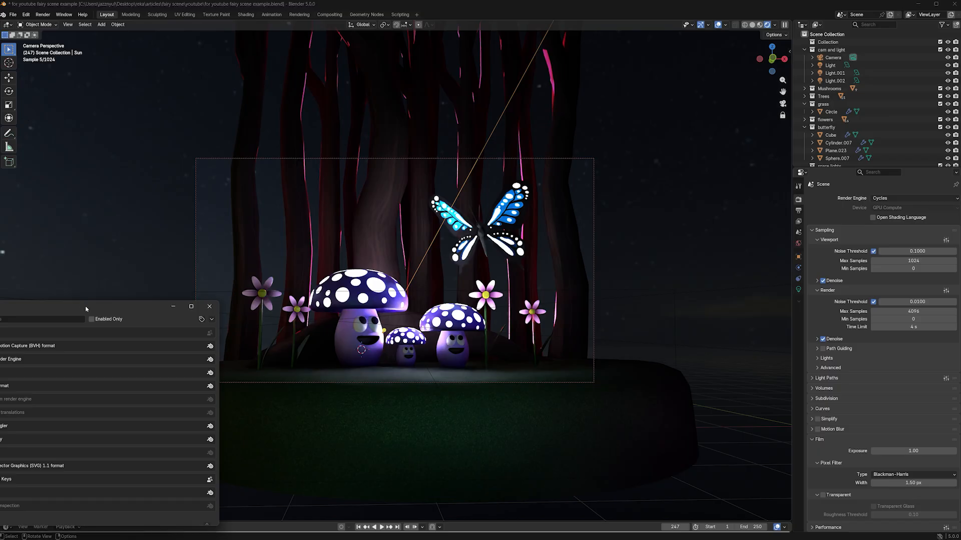
pyautogui.moveTo(100, 306); pyautogui.dragTo(252, 163)
pyautogui.click(59, 297)
pyautogui.click(204, 186)
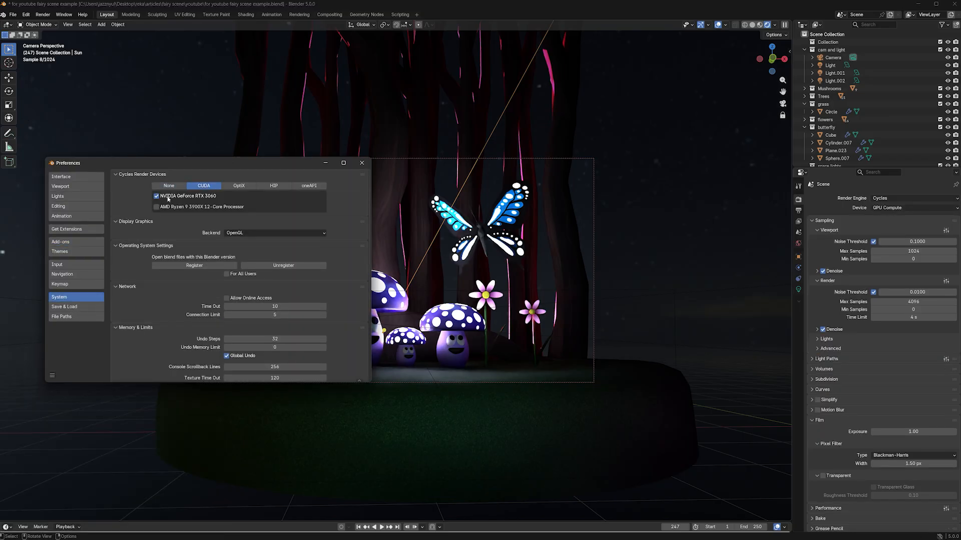
pyautogui.click(238, 186)
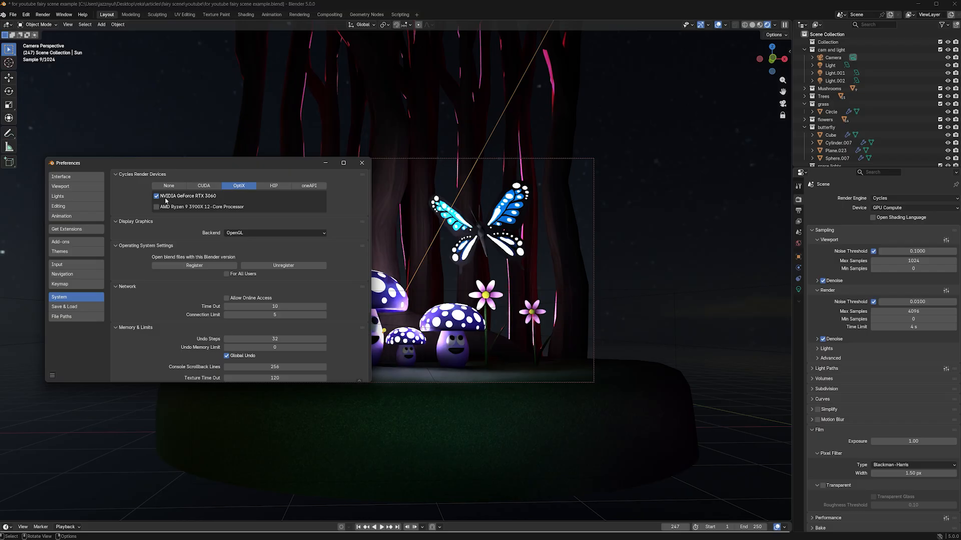
pyautogui.click(362, 163)
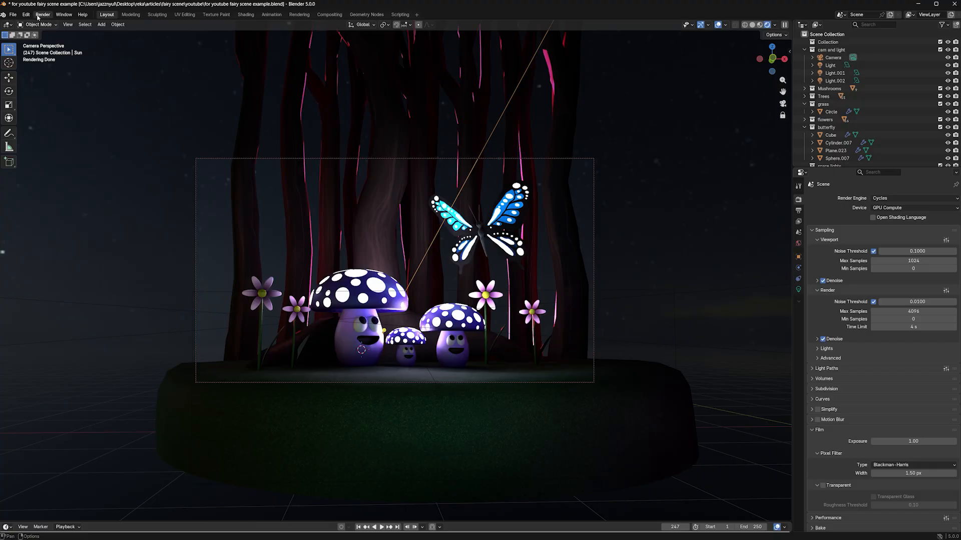
# Step: Render the camera view as a still image and close the render window
pyautogui.click(40, 17)
pyautogui.click(57, 25)
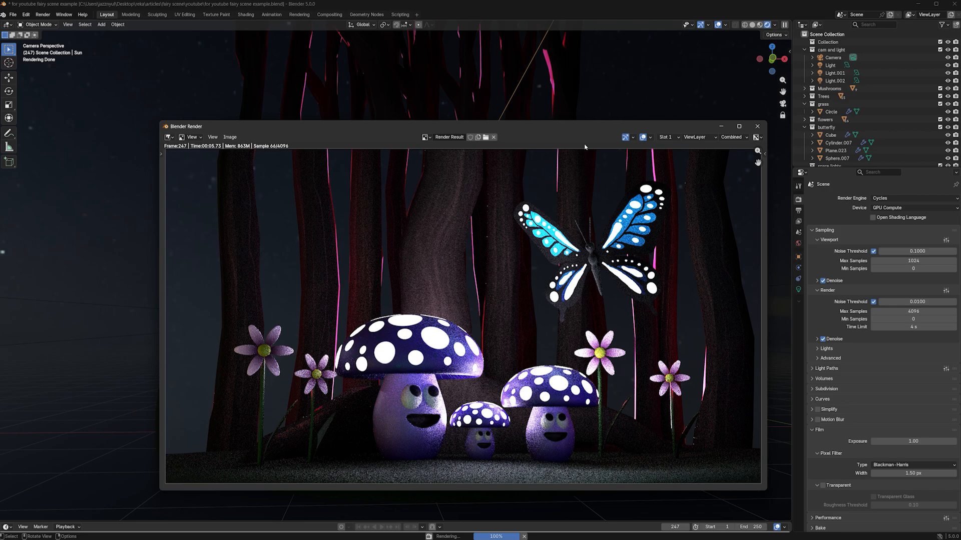
pyautogui.click(758, 126)
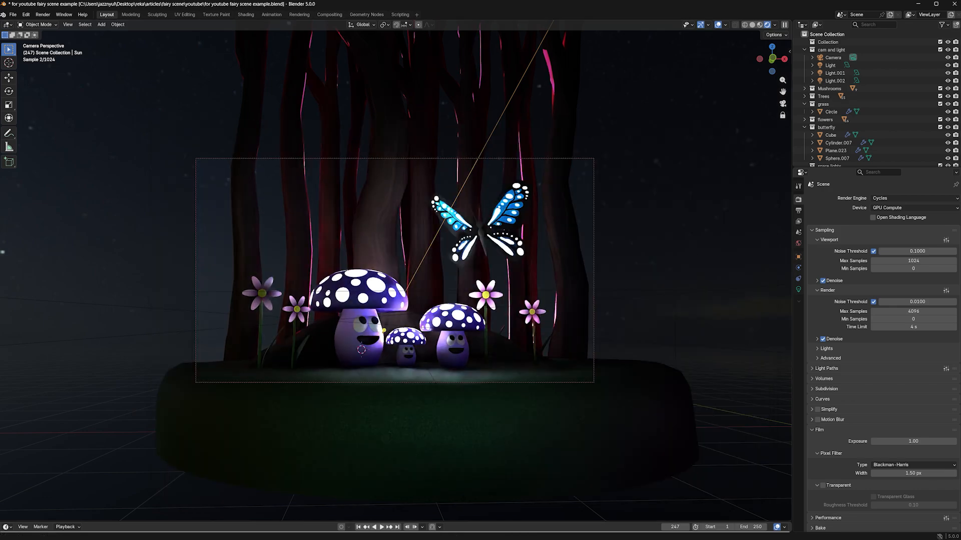
# Step: In the Compositing workspace, create a new compositor node tree, then turn off the backdrop and hide the sidebar
pyautogui.click(328, 15)
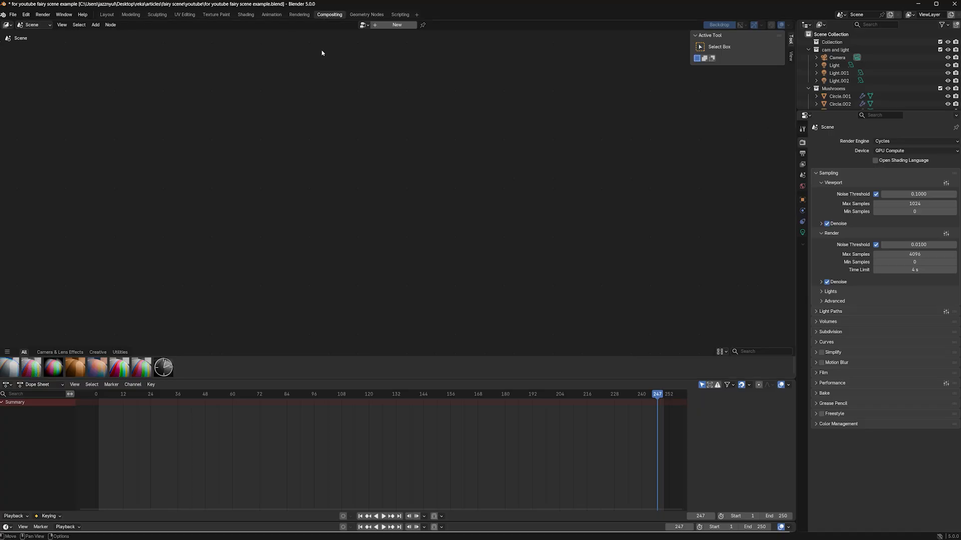
pyautogui.click(375, 26)
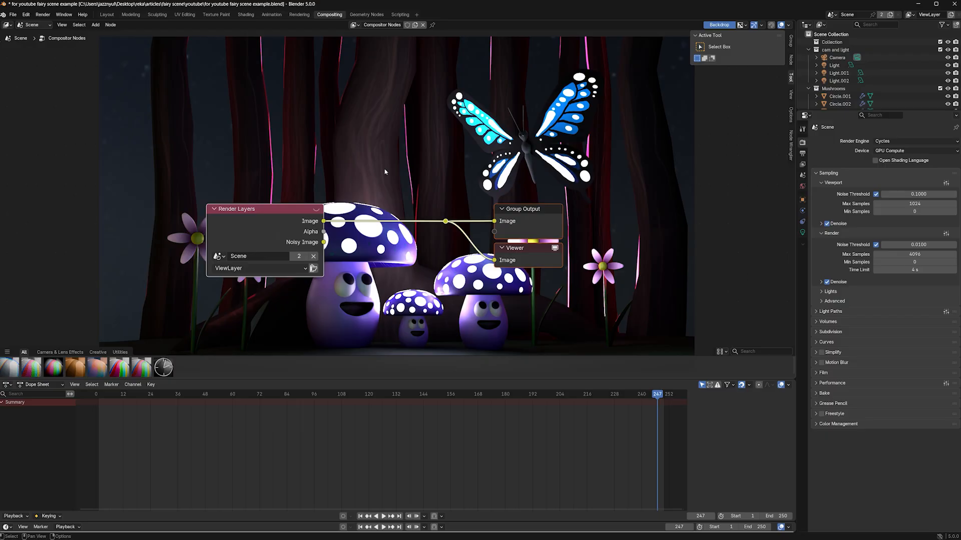
pyautogui.click(719, 25)
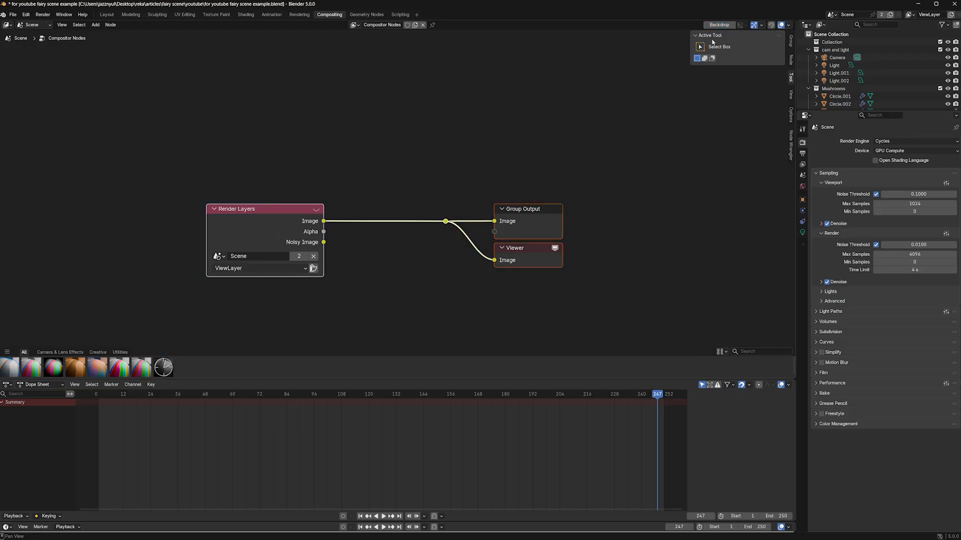
pyautogui.press('n')
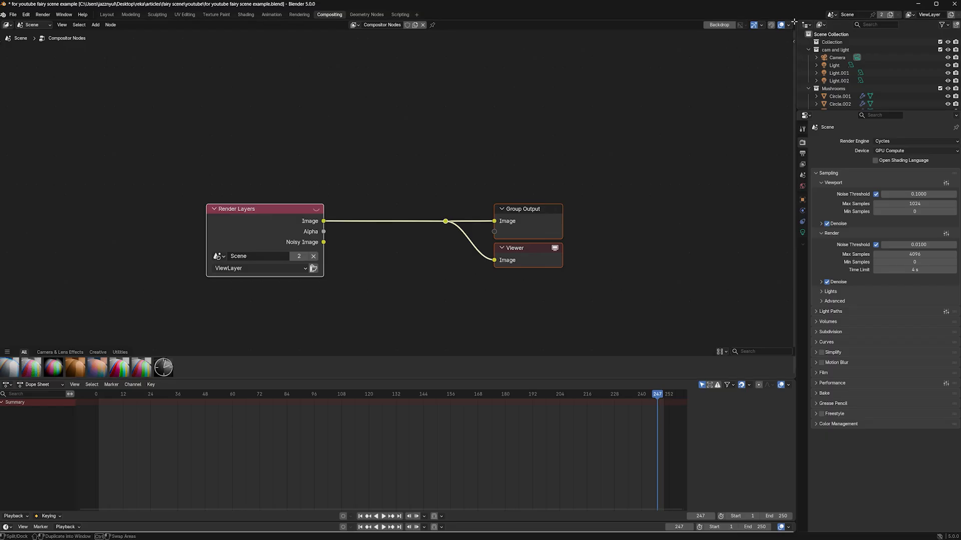
# Step: Split the compositor area in two and show the Render Result in an Image Editor beside the node tree
pyautogui.moveTo(794, 21); pyautogui.dragTo(333, 53)
pyautogui.click(343, 24)
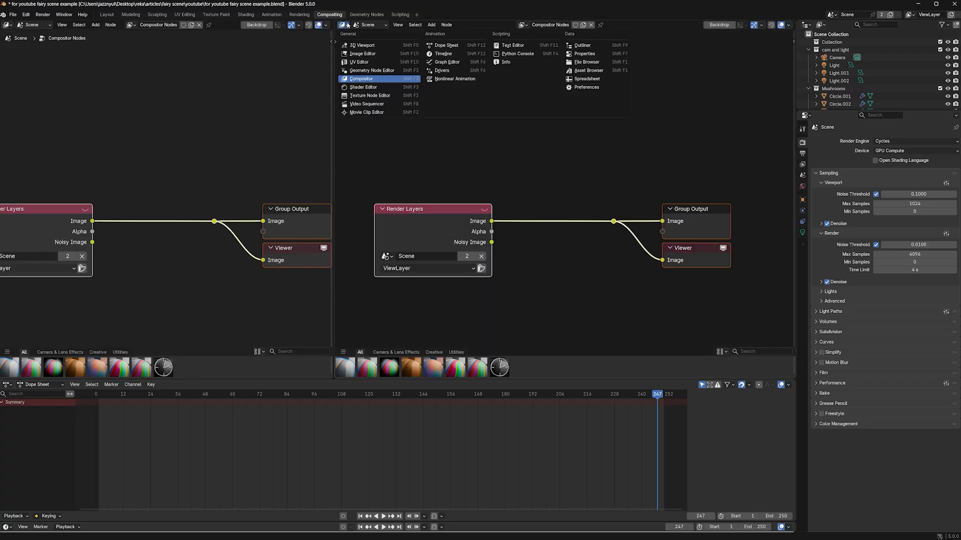
pyautogui.click(359, 54)
pyautogui.click(532, 25)
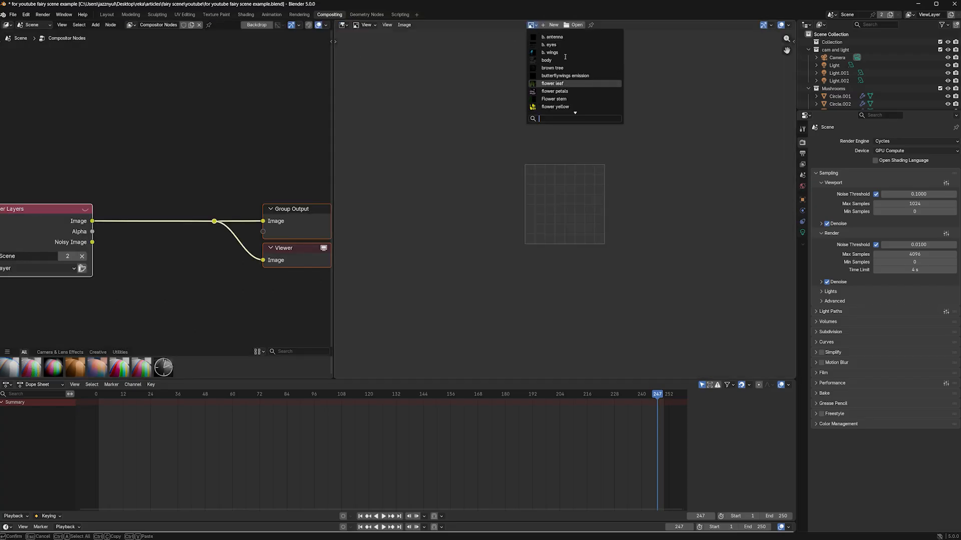
pyautogui.scroll(-5, 560, 85)
pyautogui.click(554, 103)
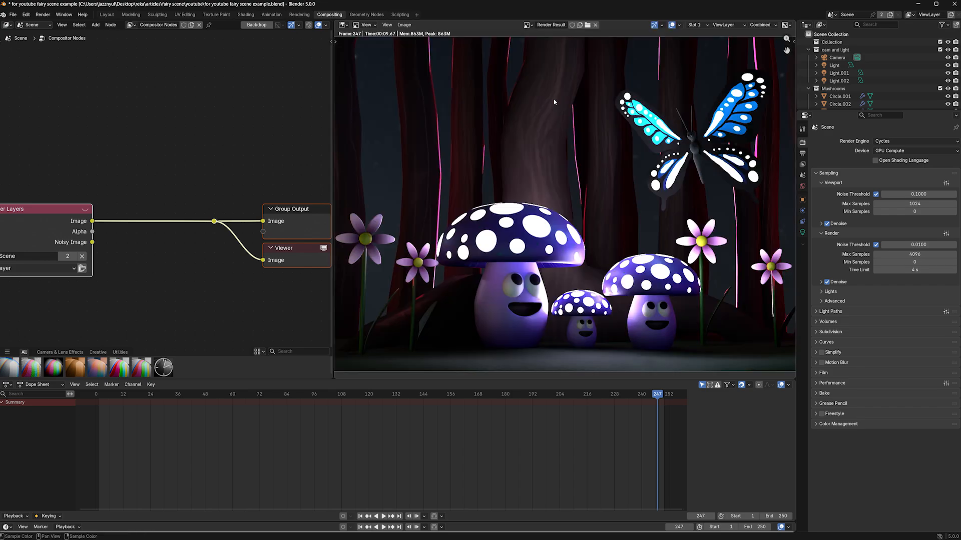
pyautogui.scroll(-2, 617, 126)
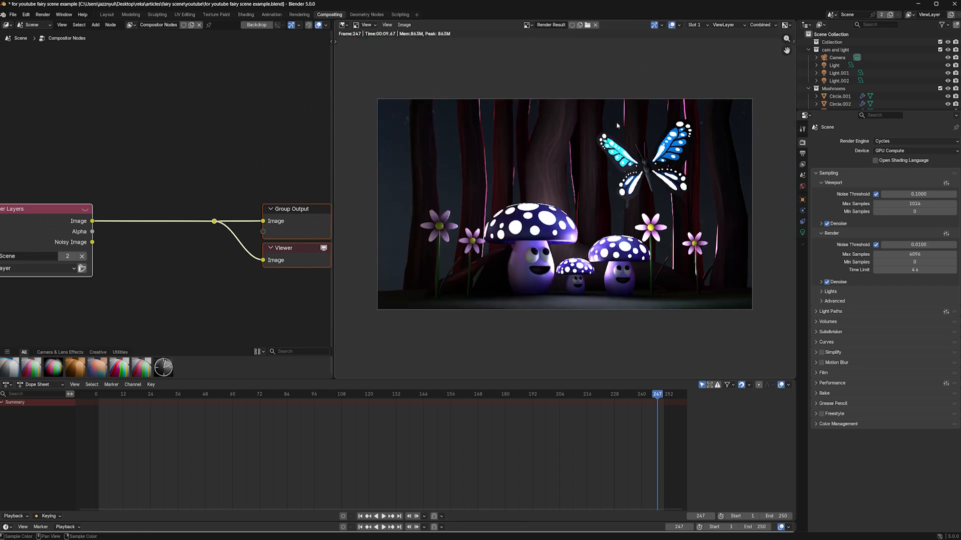
# Step: Add a Glare node and insert it between the Render Layers image output and the Group Output and Viewer nodes
pyautogui.scroll(-2, 231, 129)
pyautogui.scroll(-1, 231, 129)
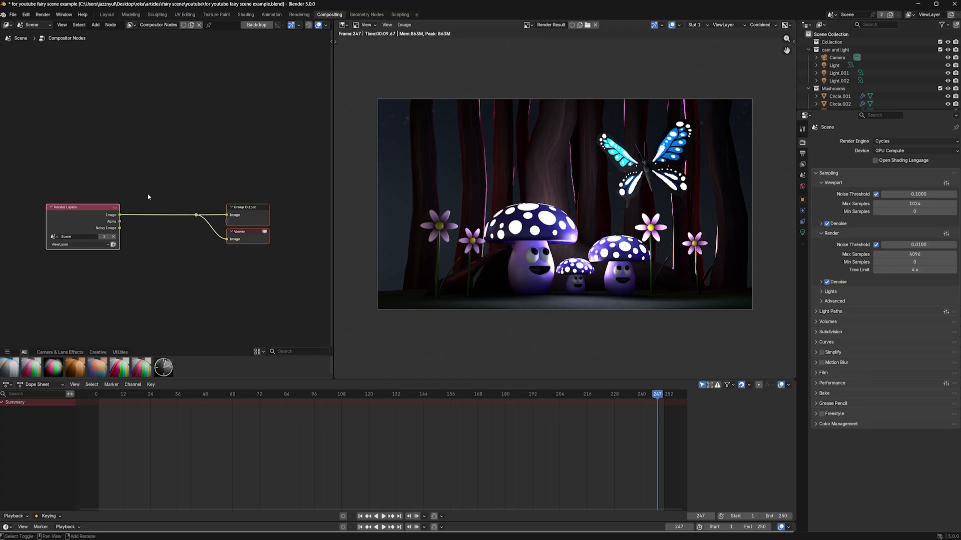
pyautogui.hotkey('shift', 'a')
pyautogui.moveTo(135, 247)
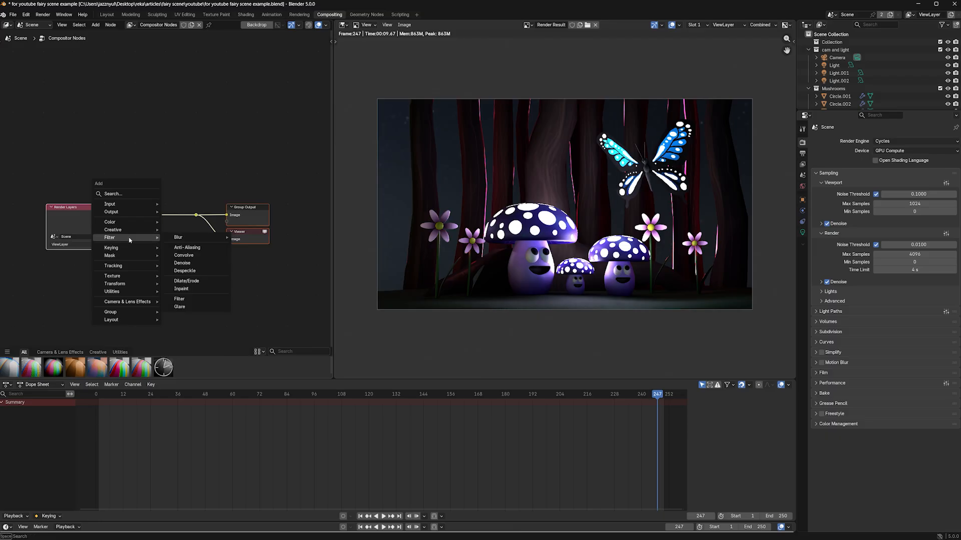
pyautogui.click(186, 310)
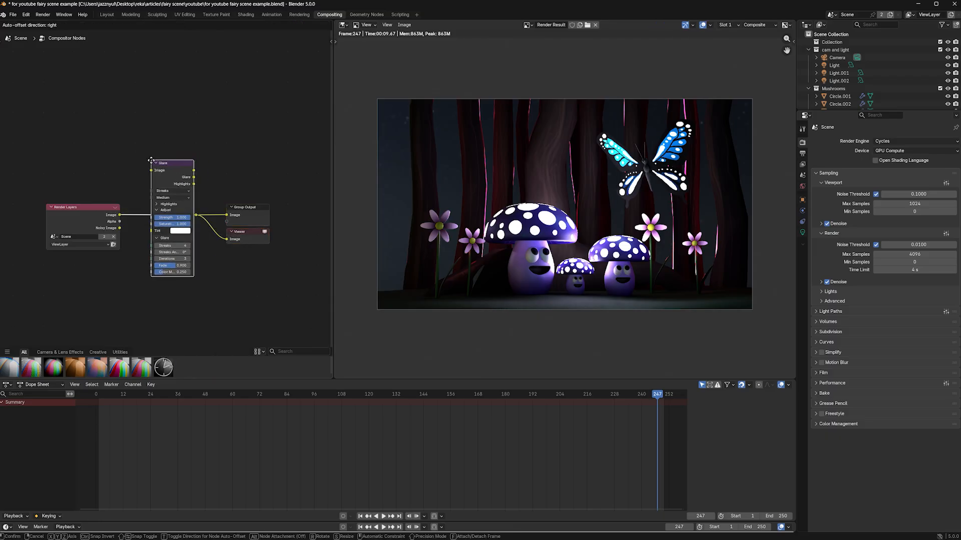
pyautogui.click(140, 160)
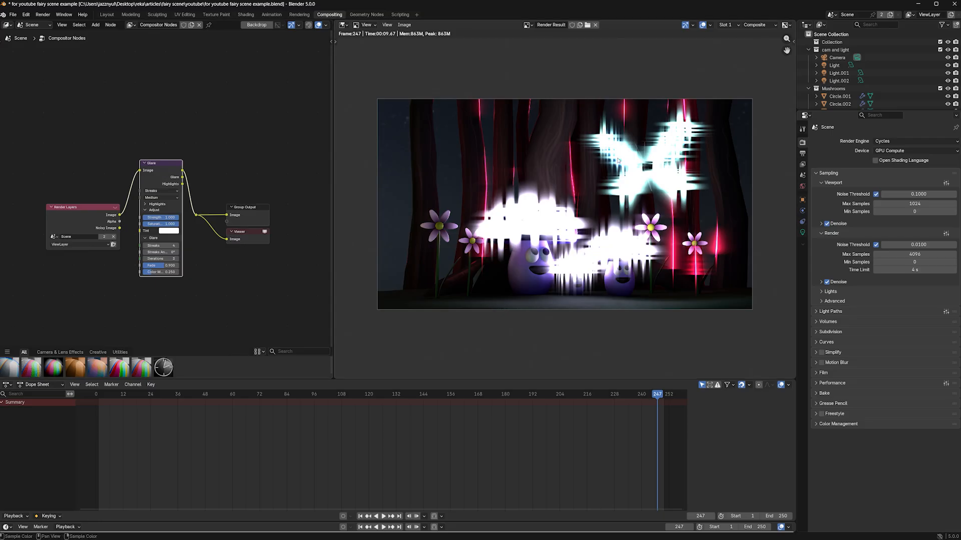
# Step: Try the Bloom type on the Glare node with a strongly reduced strength
pyautogui.click(161, 191)
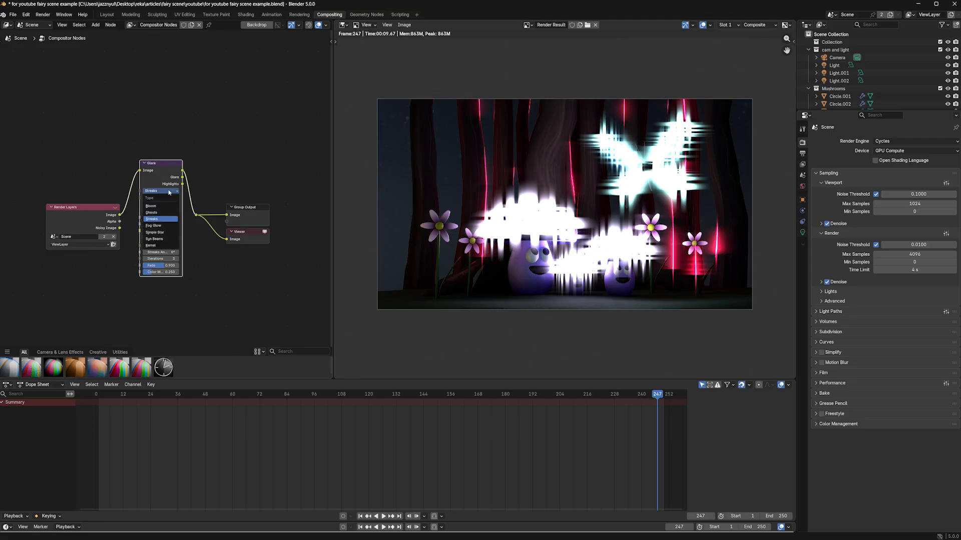
pyautogui.click(159, 206)
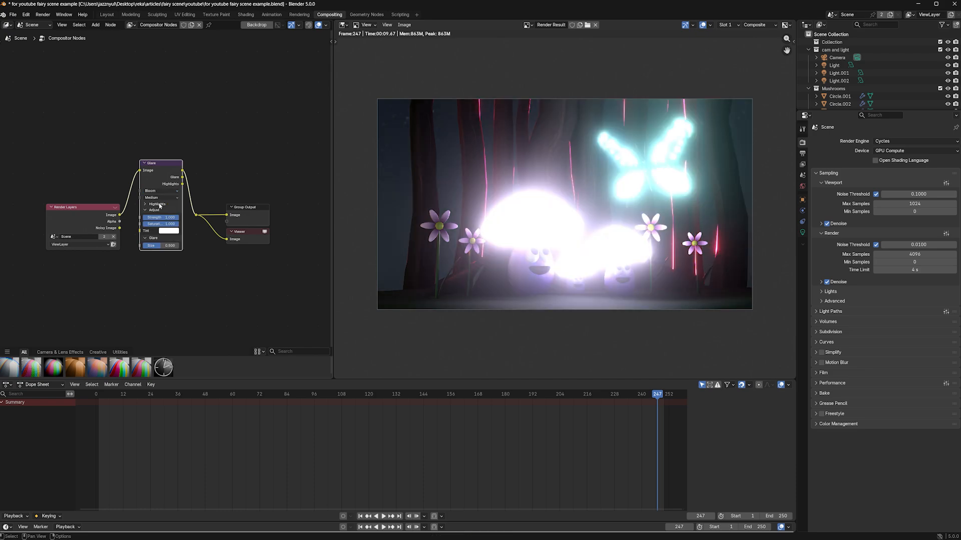
pyautogui.moveTo(165, 217); pyautogui.dragTo(145, 217)
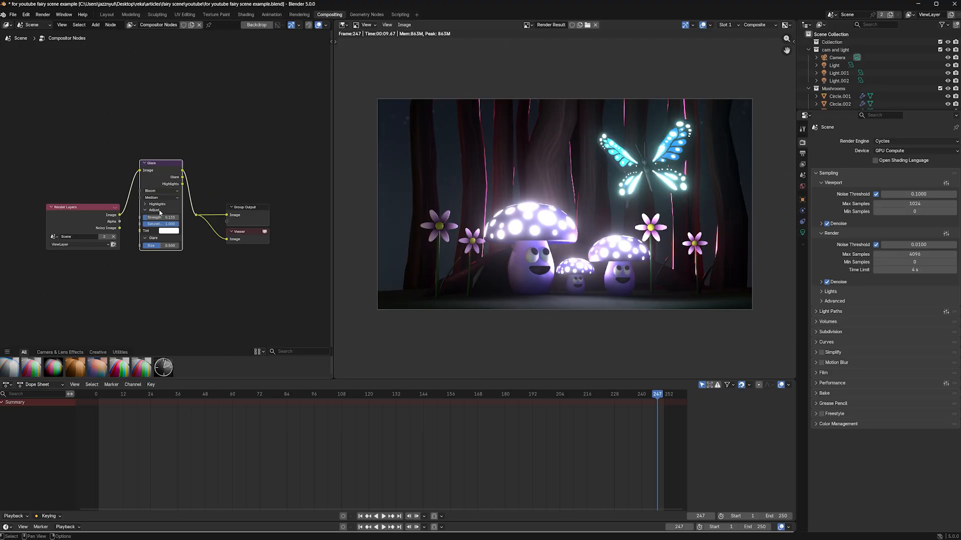
# Step: Try a cyan and then a pinkish purple tint for the bloom on the Glare node
pyautogui.click(166, 231)
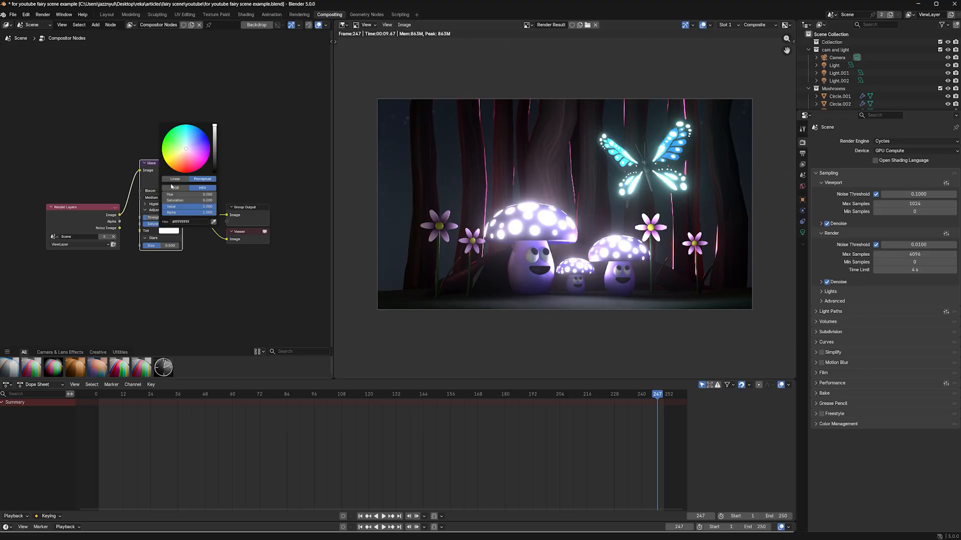
pyautogui.click(186, 136)
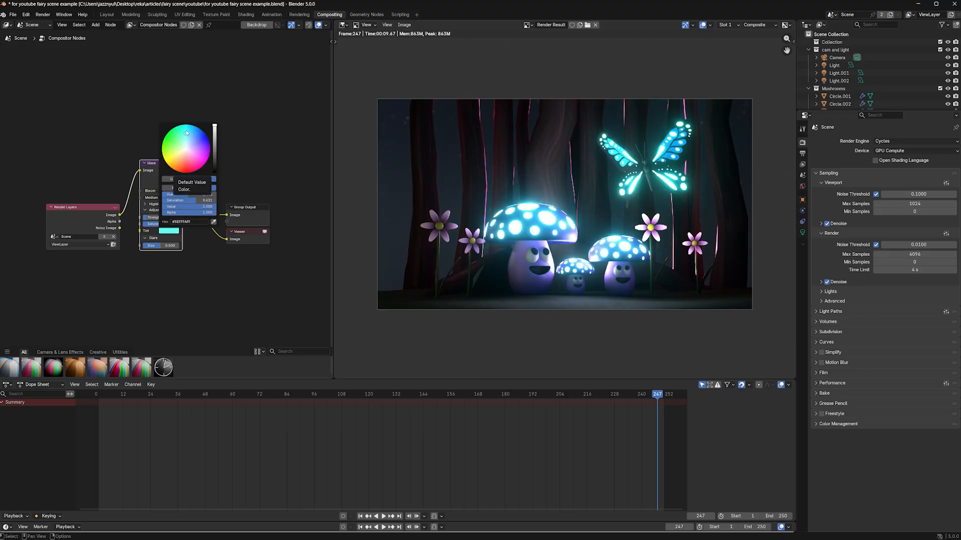
pyautogui.click(186, 130)
pyautogui.click(197, 151)
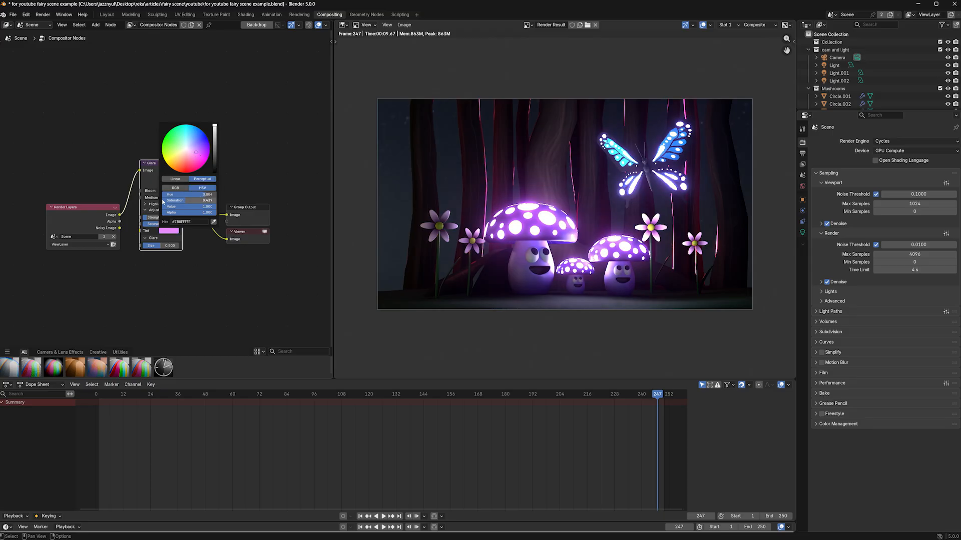
# Step: Change the Glare type to Fog Glow, with the strength at 1.000 and the quality at High
pyautogui.click(160, 191)
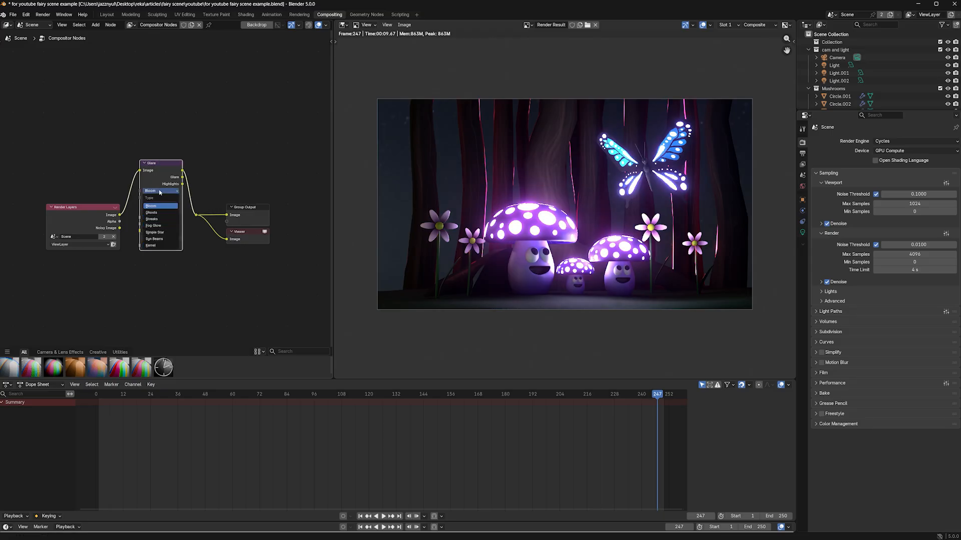
pyautogui.click(153, 226)
pyautogui.moveTo(148, 217); pyautogui.dragTo(180, 217)
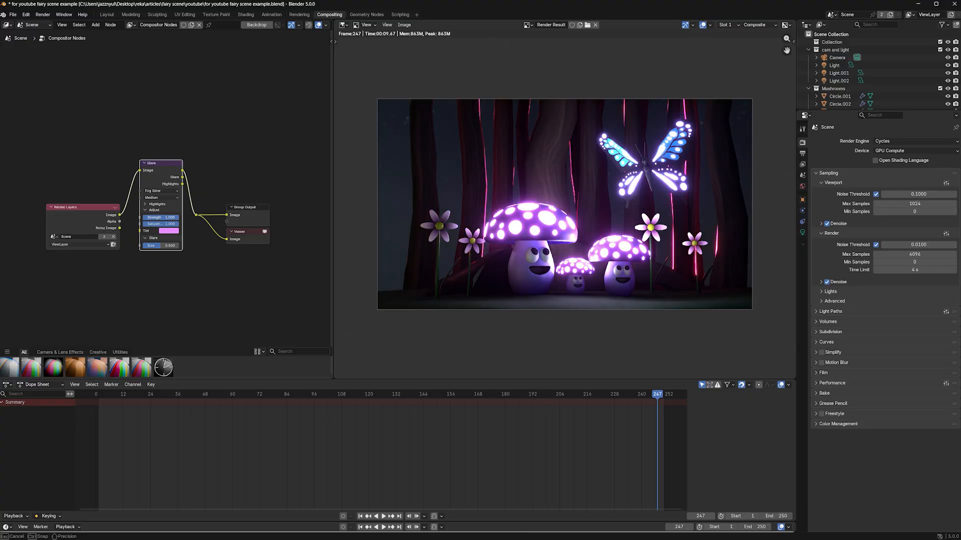
pyautogui.click(161, 197)
pyautogui.click(158, 212)
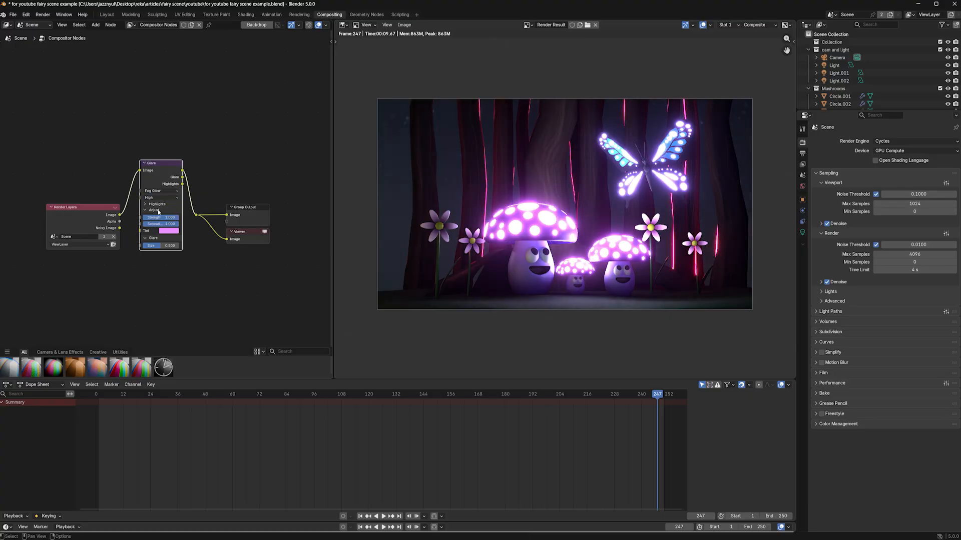
# Step: Change the Glare node's tint to a bluish purple
pyautogui.click(169, 231)
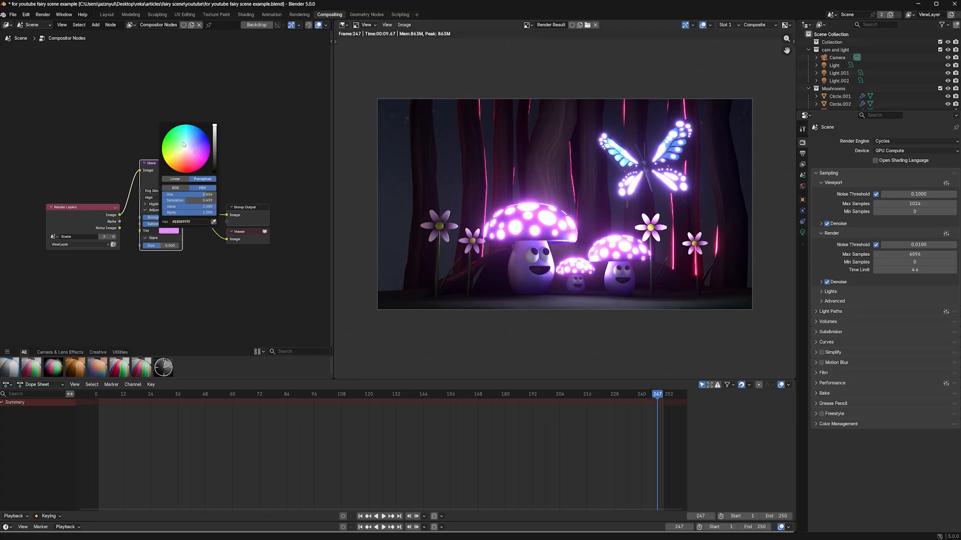
pyautogui.click(188, 140)
pyautogui.moveTo(188, 140); pyautogui.dragTo(196, 145)
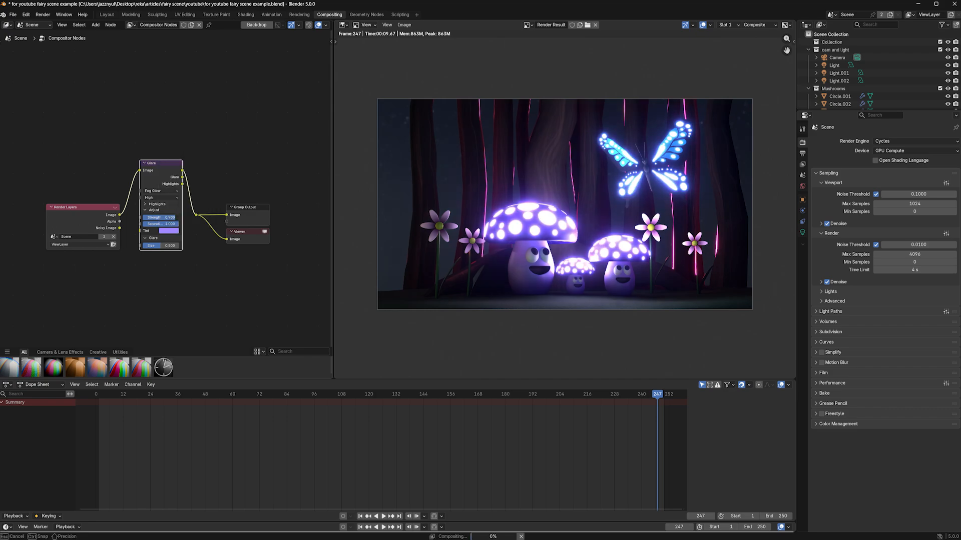
# Step: Set the fog glow's strength to about 0.67, its size to about 0.48 and its quality to Medium
pyautogui.moveTo(177, 218); pyautogui.dragTo(165, 247)
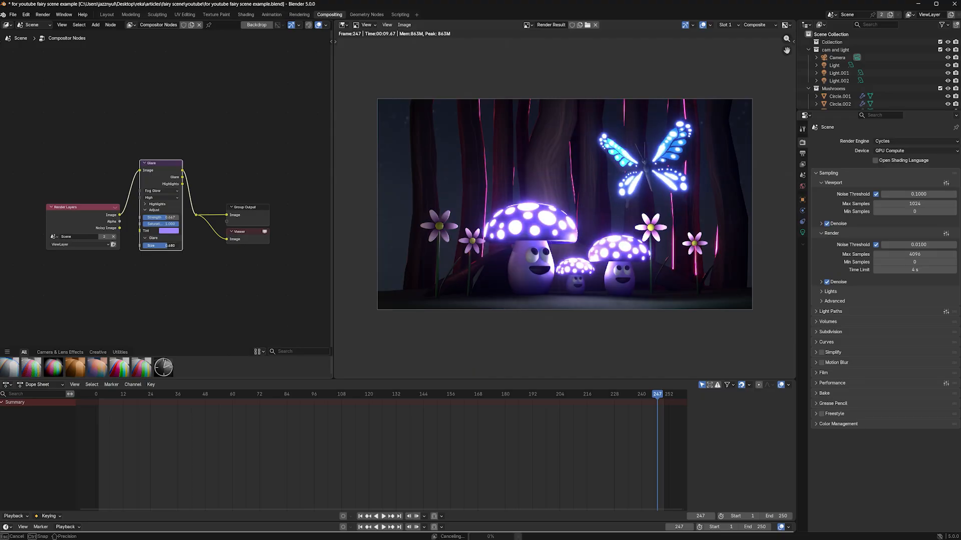
pyautogui.keyDown('ctrl'); pyautogui.scroll(-1, 160, 198); pyautogui.keyUp('ctrl')
pyautogui.click(159, 197)
pyautogui.click(158, 197)
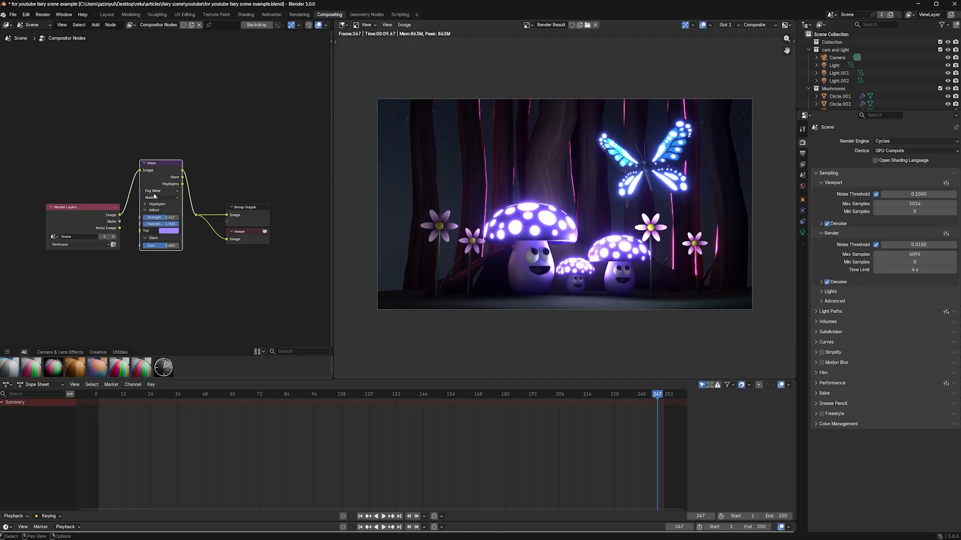
pyautogui.click(145, 205)
pyautogui.click(145, 205)
# Step: Save the composited render result as the PNG image "final render" and view the saved file in the photo viewer
pyautogui.click(403, 25)
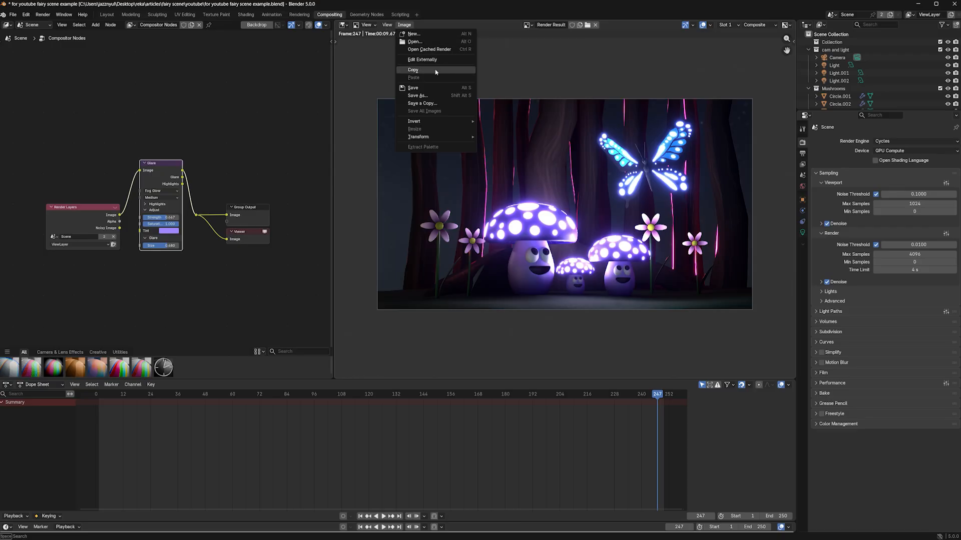
pyautogui.click(423, 95)
pyautogui.click(233, 458)
pyautogui.write('f')
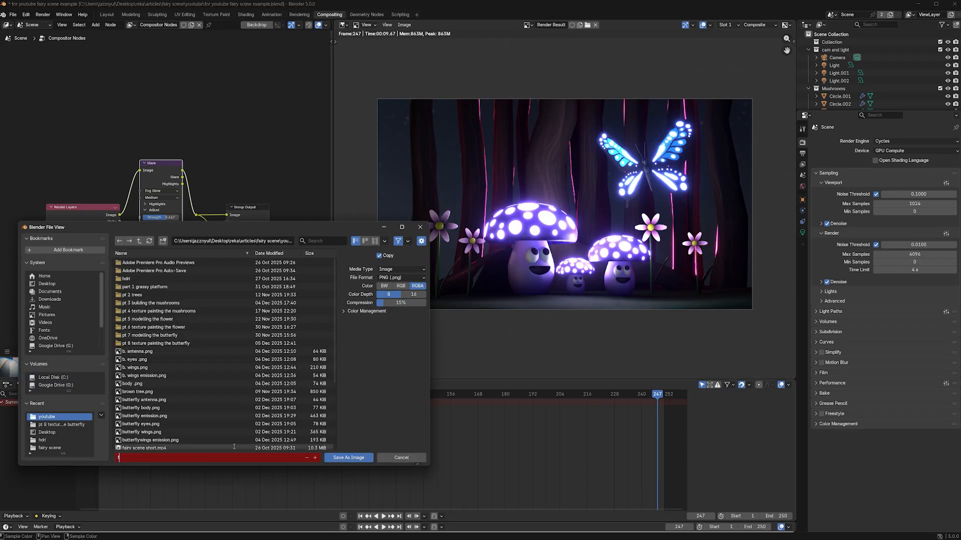
pyautogui.write('inal render')
pyautogui.click(348, 457)
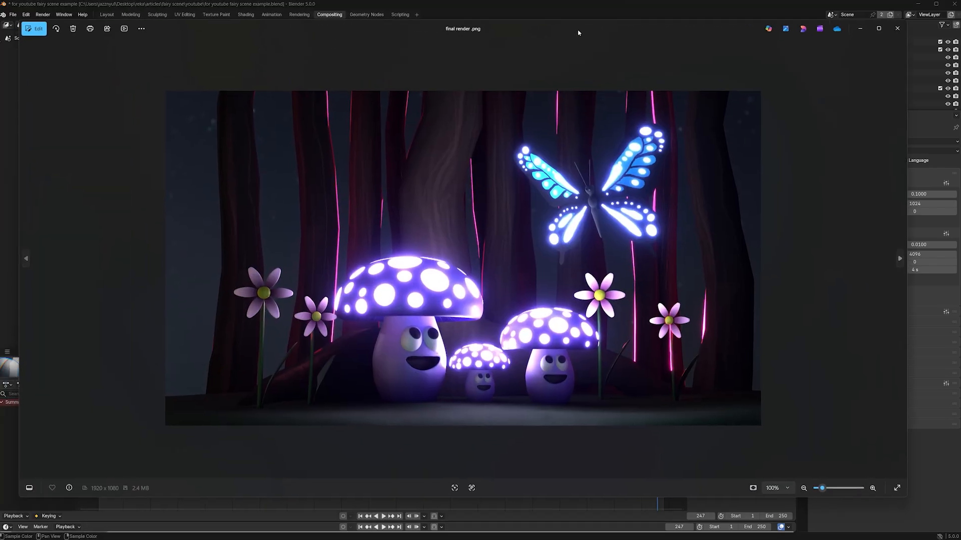
pyautogui.moveTo(578, 33); pyautogui.dragTo(600, 32)
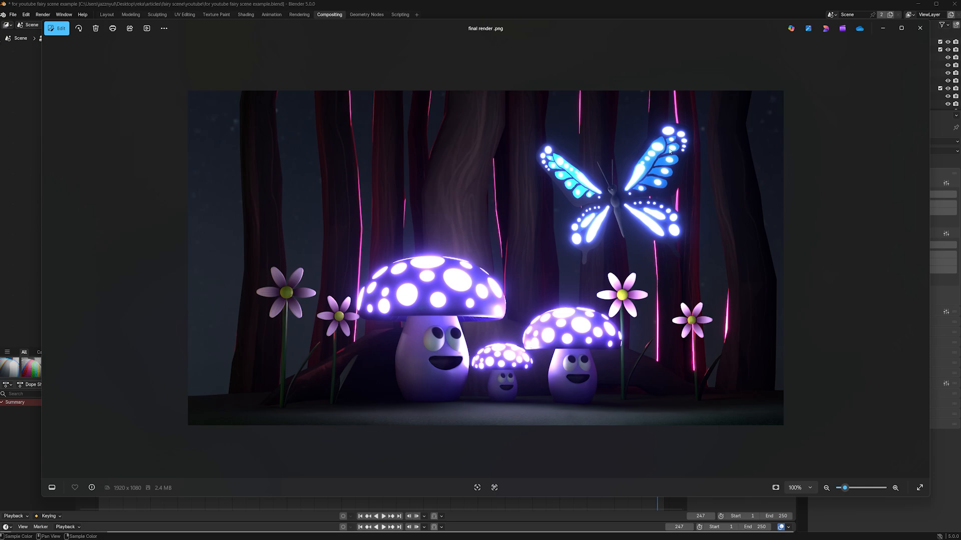
pyautogui.click(881, 26)
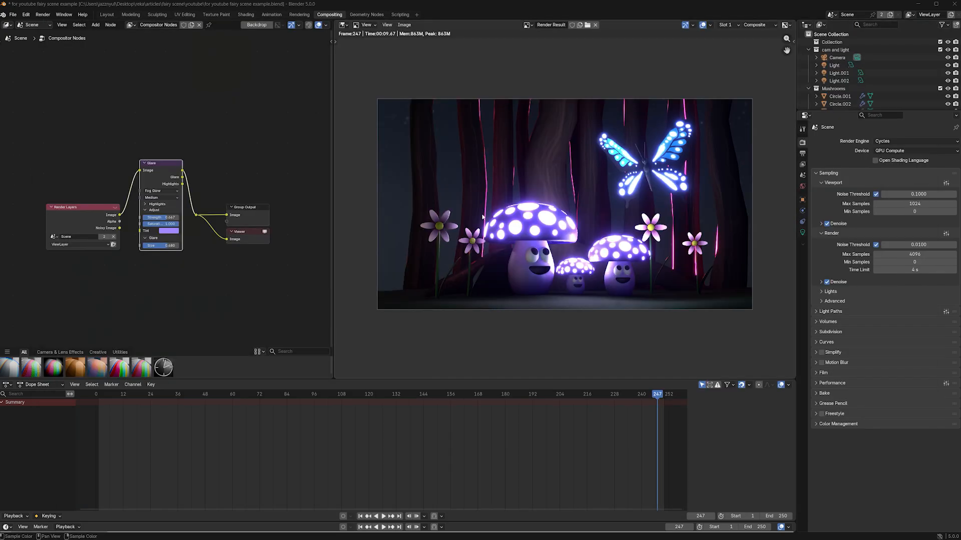
# Step: Lower the Glare node's strength to 0.500
pyautogui.moveTo(160, 217); pyautogui.dragTo(155, 217)
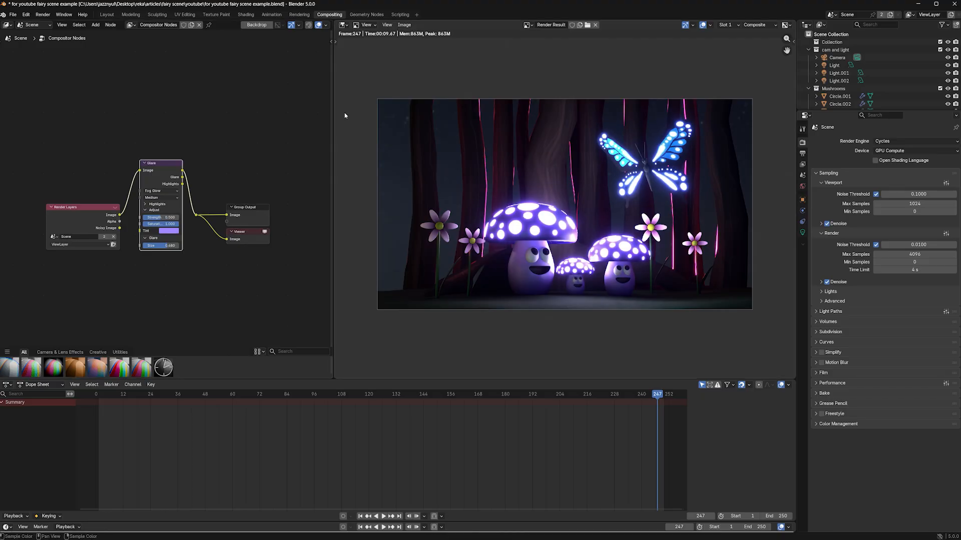